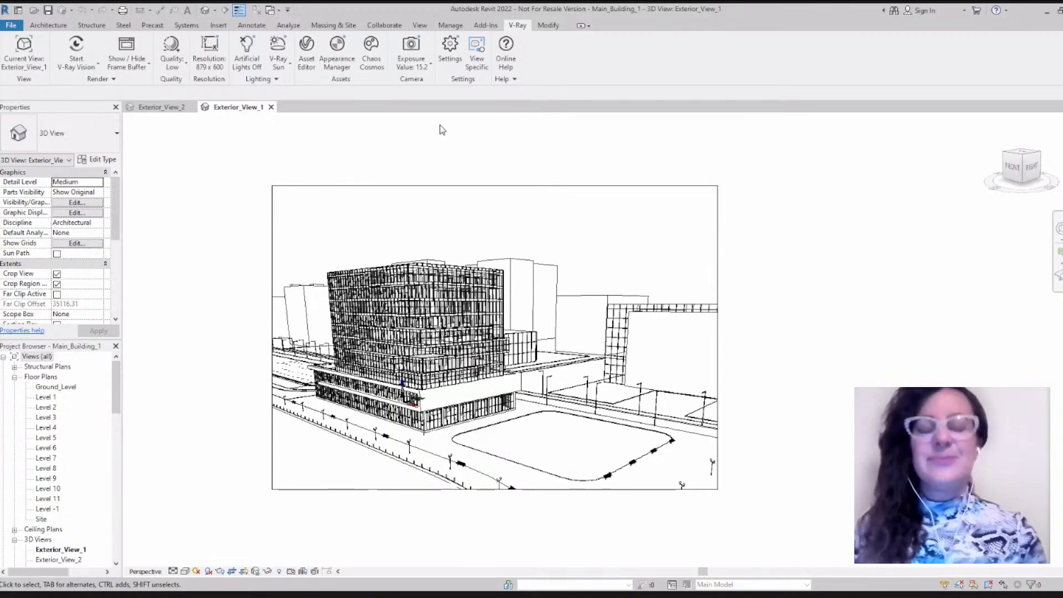
Step: Open the Chaos Cosmos asset browser and view its HDRIs category
{"action": "left_click", "coordinate": [372, 51]}
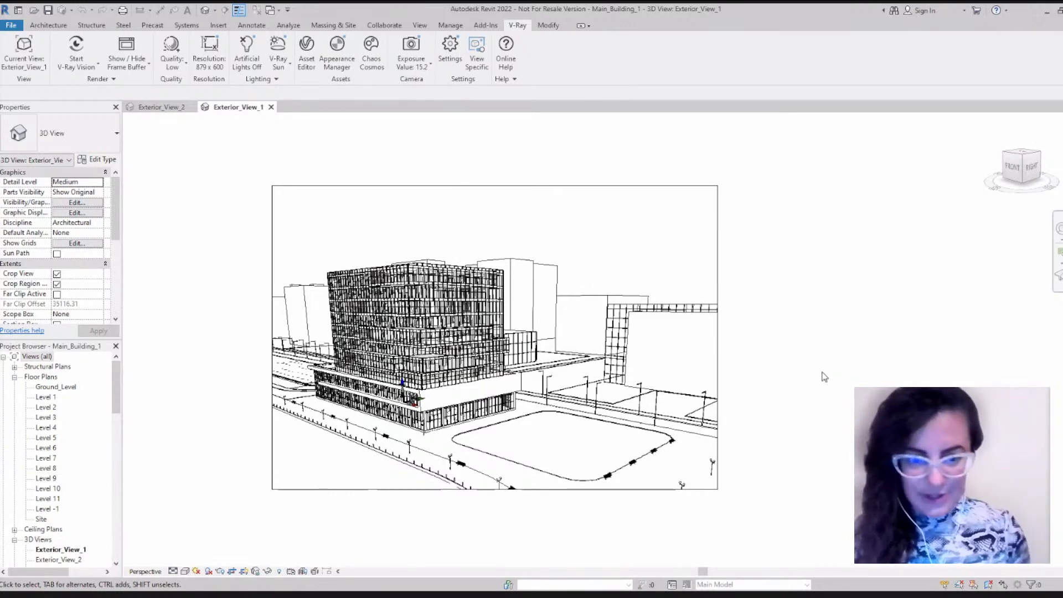
{"action": "left_click", "coordinate": [372, 65]}
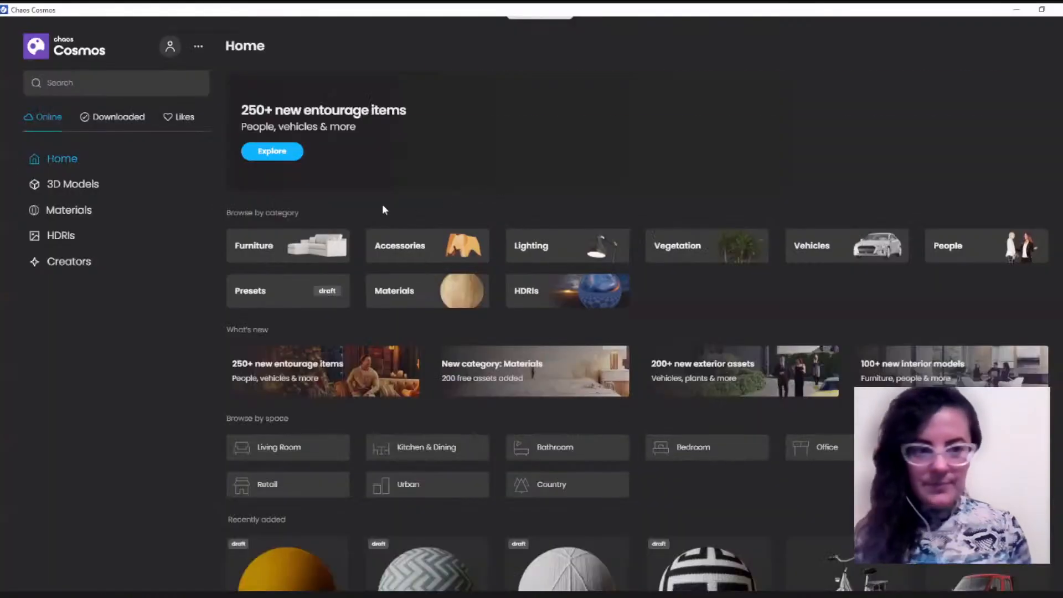
{"action": "left_click", "coordinate": [589, 90]}
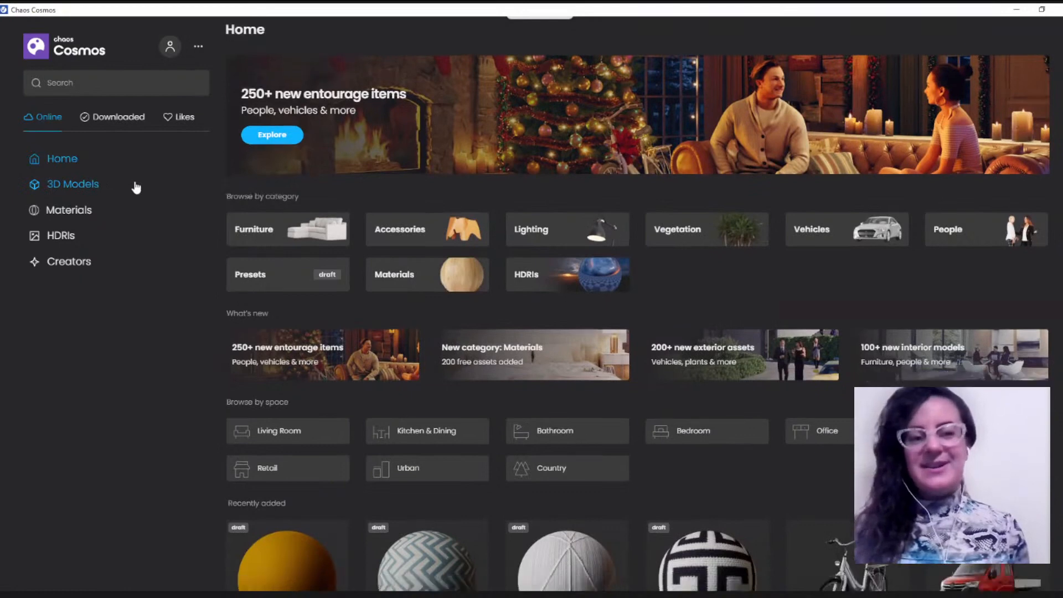
{"action": "scroll", "coordinate": [135, 185], "scroll_direction": "down", "scroll_amount": 2}
{"action": "left_click", "coordinate": [65, 236]}
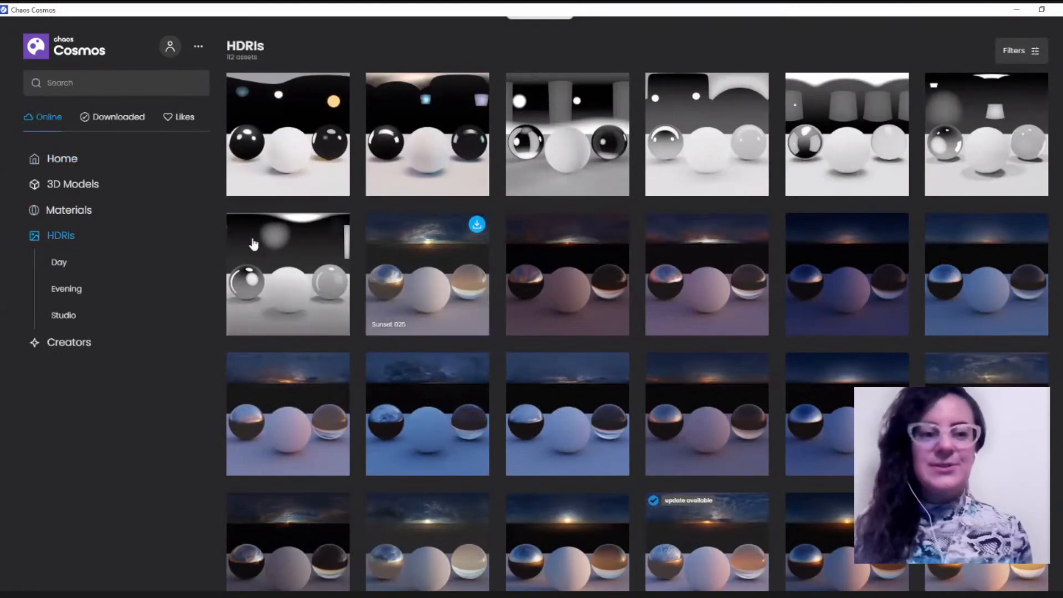
Step: Browse the Cosmos Materials category, including the Wood and Wood flooring subcategories
{"action": "left_click", "coordinate": [65, 211]}
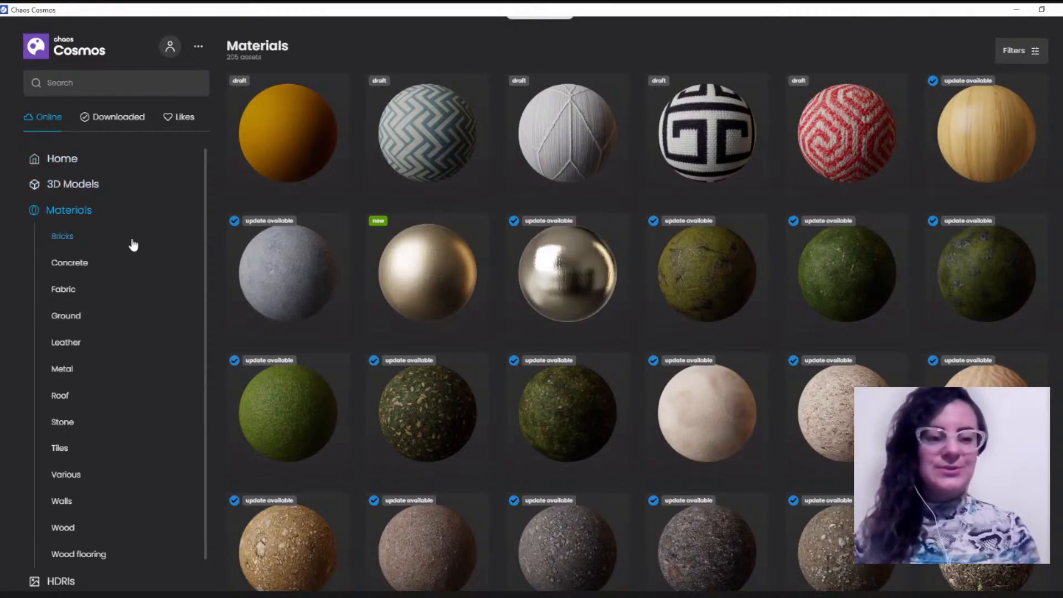
{"action": "scroll", "coordinate": [152, 245], "scroll_direction": "down", "scroll_amount": 2}
{"action": "scroll", "coordinate": [168, 328], "scroll_direction": "up", "scroll_amount": 1}
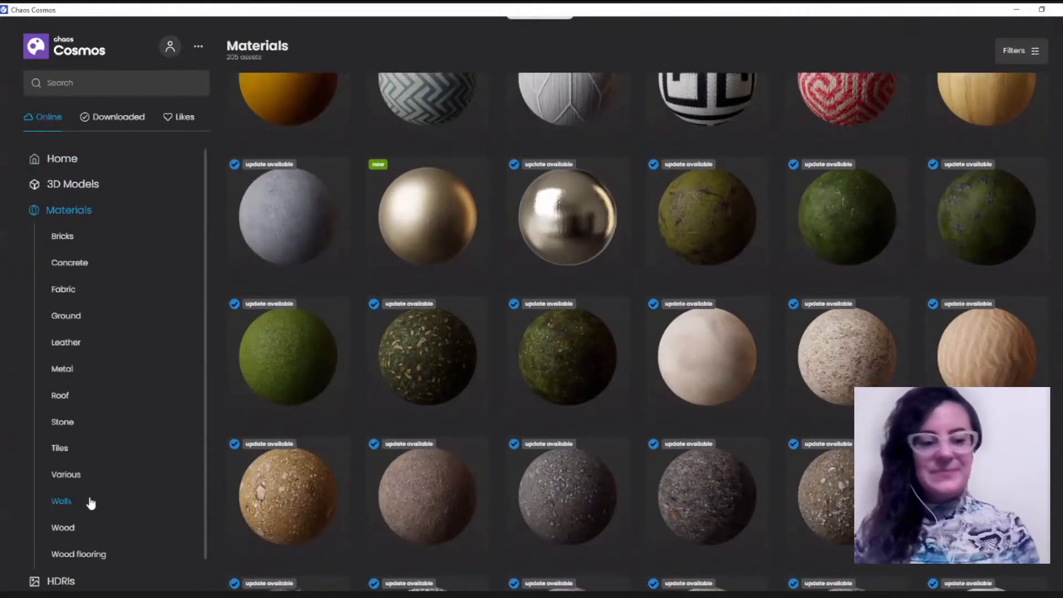
{"action": "left_click", "coordinate": [72, 532]}
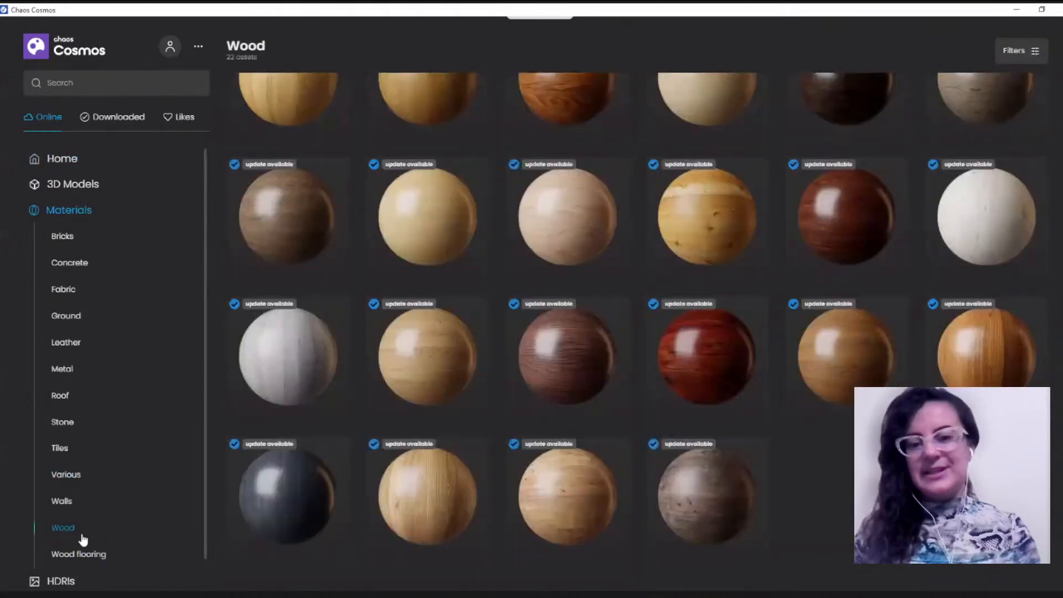
{"action": "scroll", "coordinate": [576, 343], "scroll_direction": "up", "scroll_amount": 1}
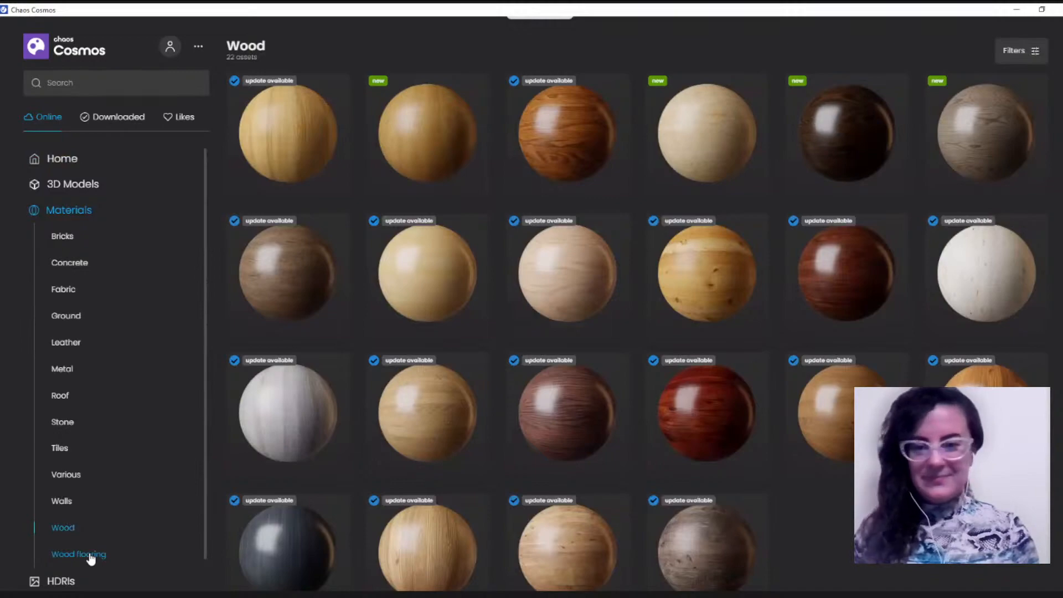
{"action": "left_click", "coordinate": [91, 554]}
{"action": "scroll", "coordinate": [655, 285], "scroll_direction": "down", "scroll_amount": 1}
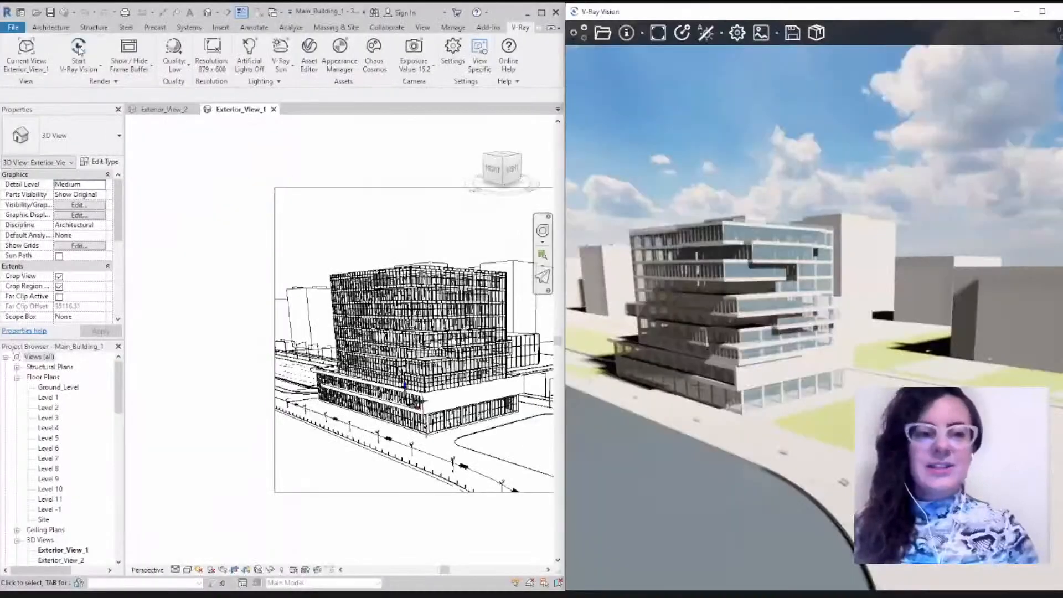
Step: Start V-Ray Vision for Exterior_View_1 and look around the building in the real-time view
{"action": "left_click", "coordinate": [78, 47]}
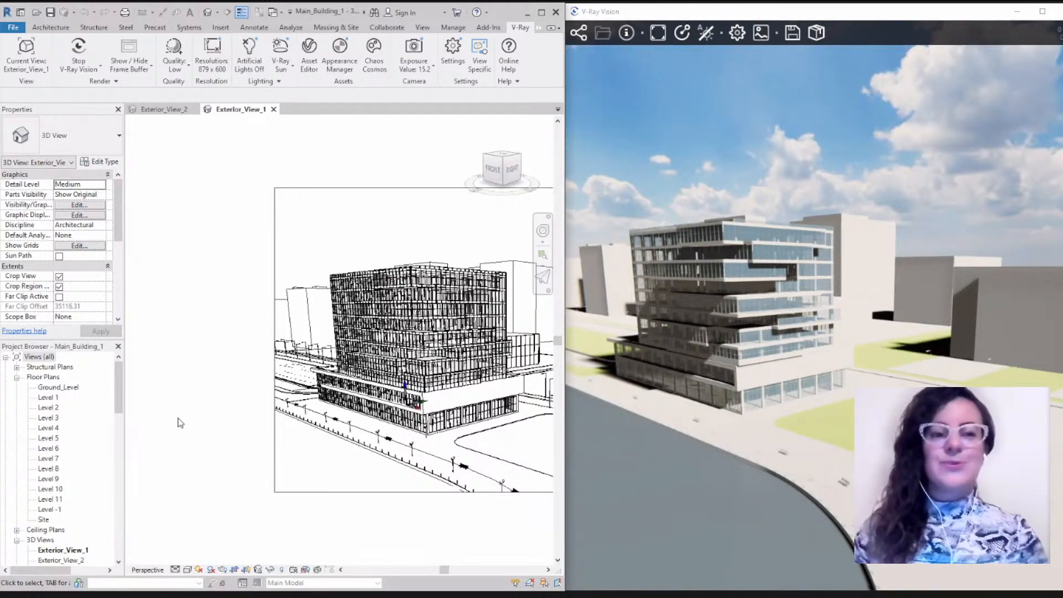
{"action": "scroll", "coordinate": [193, 407], "scroll_direction": "down", "scroll_amount": 2}
{"action": "scroll", "coordinate": [327, 493], "scroll_direction": "up", "scroll_amount": 2}
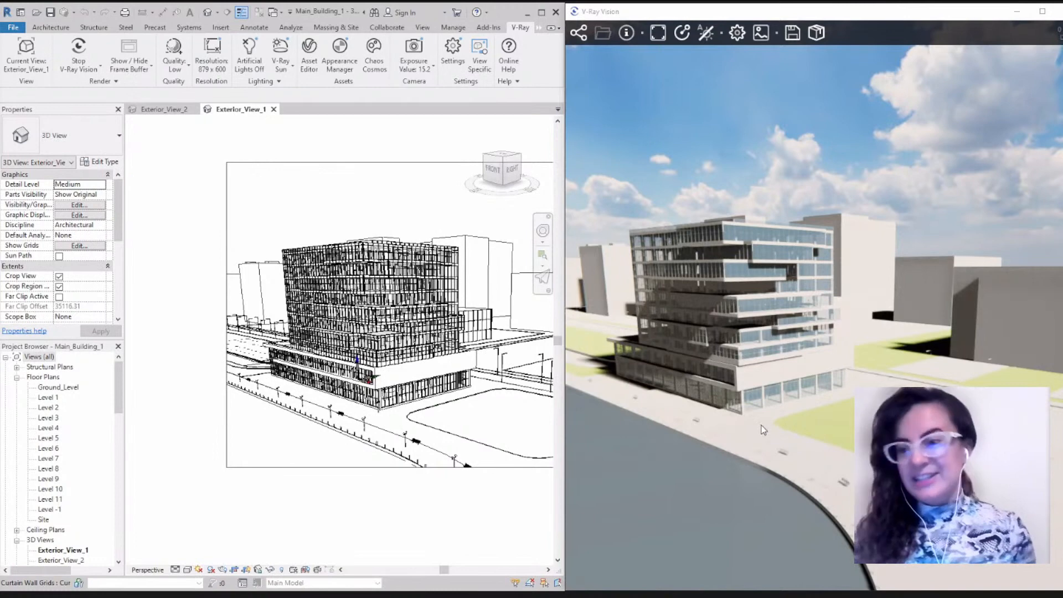
{"action": "left_click_drag", "start_coordinate": [761, 428], "coordinate": [800, 461]}
{"action": "key", "text": "a"}
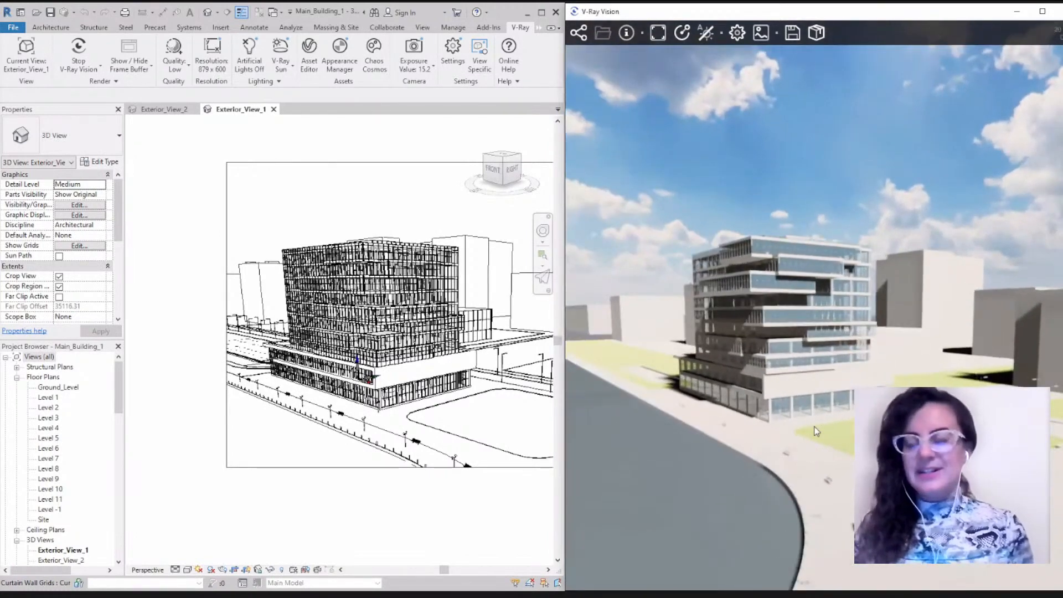
{"action": "left_click_drag", "start_coordinate": [747, 444], "coordinate": [770, 443]}
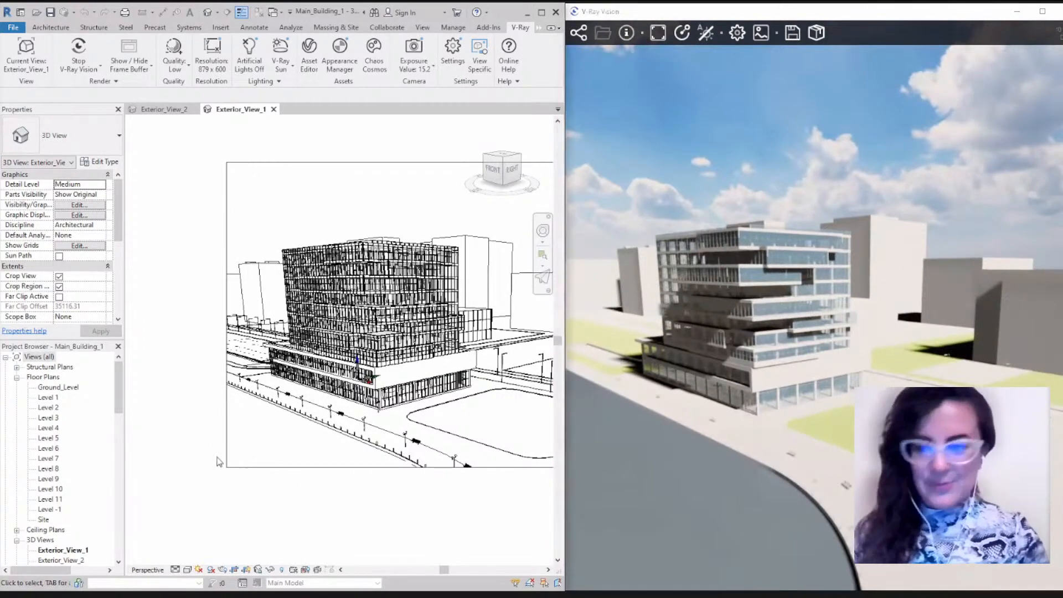
Step: Select the linked Revit model of the surroundings in Exterior_View_1 to inspect it, and clear the selection
{"action": "scroll", "coordinate": [191, 463], "scroll_direction": "down", "scroll_amount": 3}
{"action": "scroll", "coordinate": [421, 475], "scroll_direction": "up", "scroll_amount": 1}
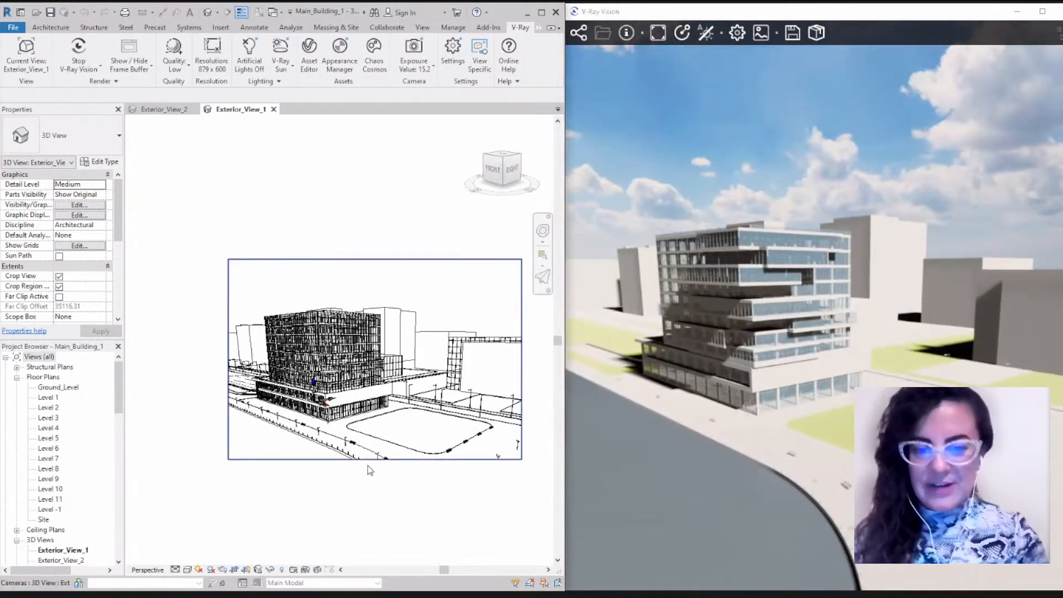
{"action": "scroll", "coordinate": [414, 472], "scroll_direction": "up", "scroll_amount": 2}
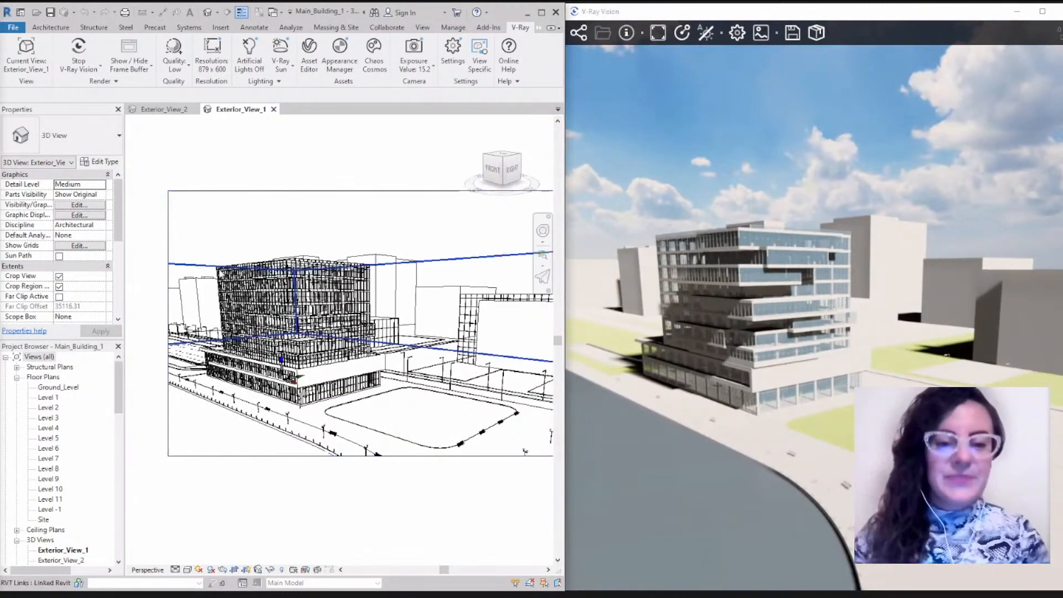
{"action": "left_click", "coordinate": [472, 382]}
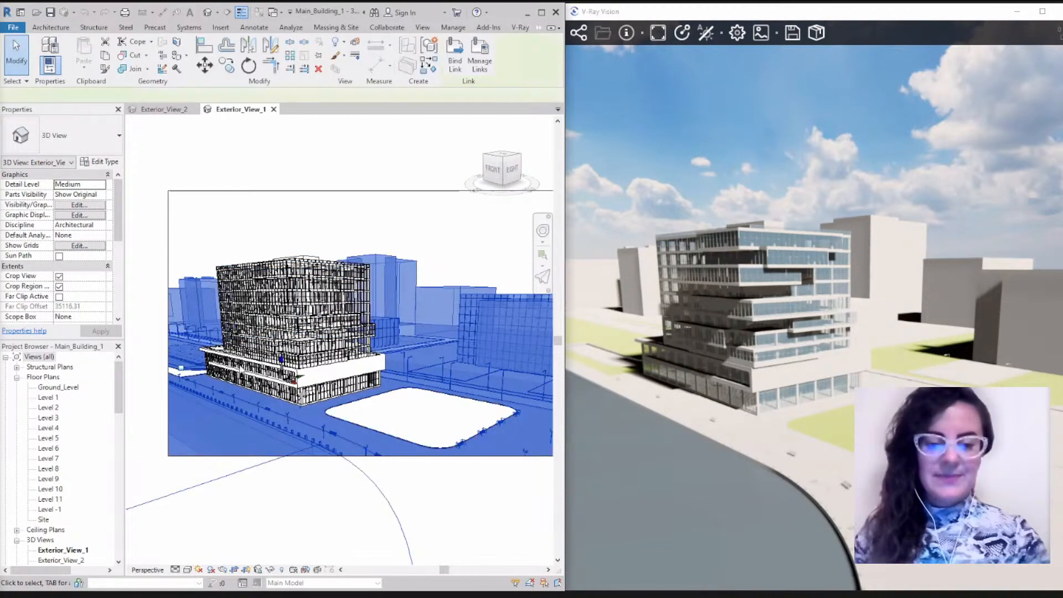
{"action": "left_click", "coordinate": [275, 166]}
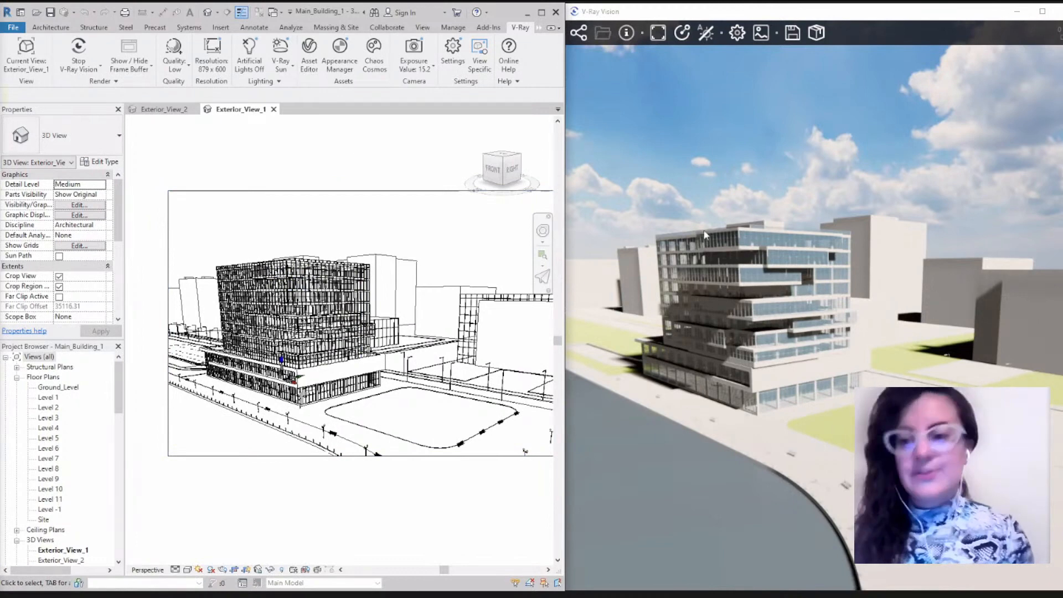
Step: Open the V-Ray Appearance Manager and the Asset Editor, and collapse the Asset Editor's material settings
{"action": "left_click", "coordinate": [339, 54]}
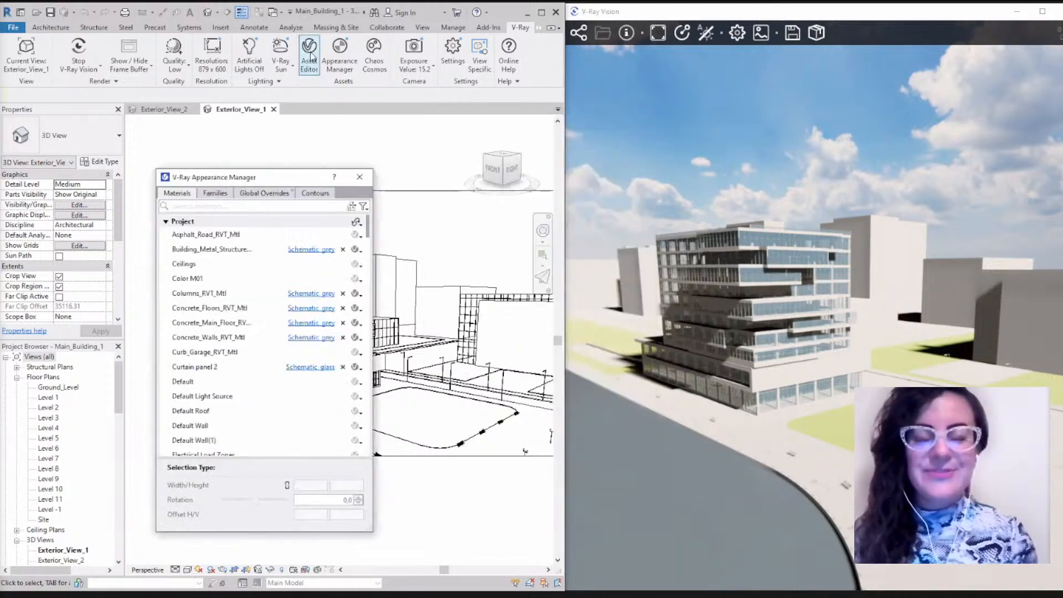
{"action": "left_click", "coordinate": [310, 55]}
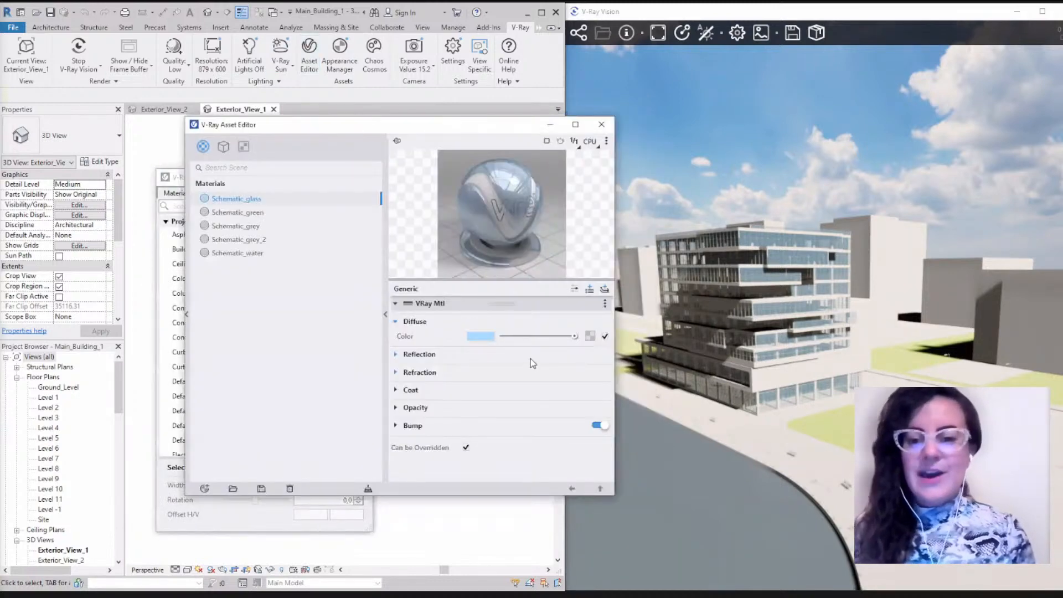
{"action": "left_click_drag", "start_coordinate": [350, 127], "coordinate": [500, 148]}
{"action": "left_click", "coordinate": [534, 348]}
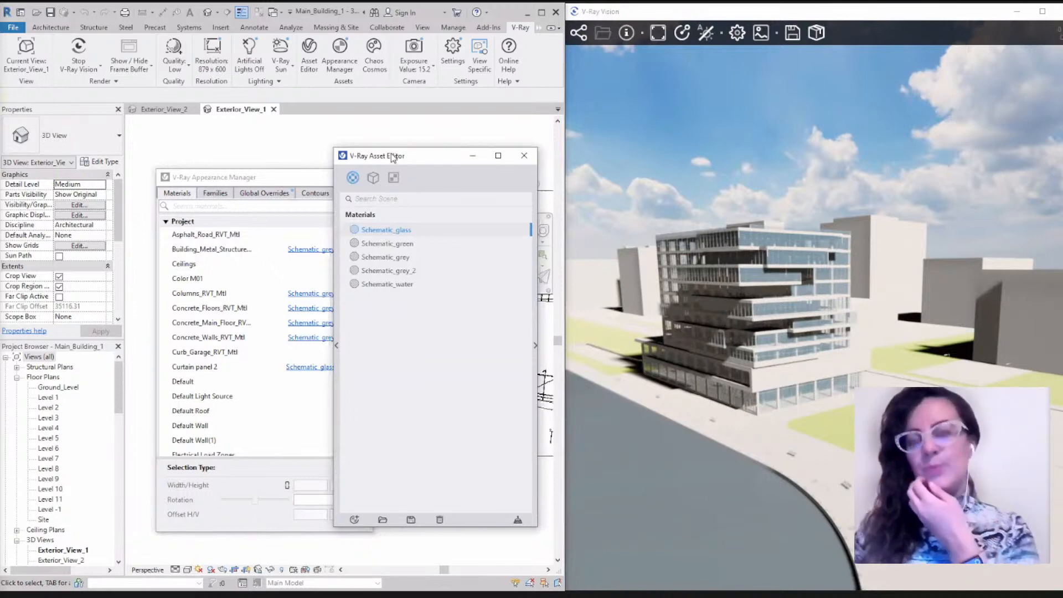
{"action": "left_click_drag", "start_coordinate": [391, 154], "coordinate": [440, 169]}
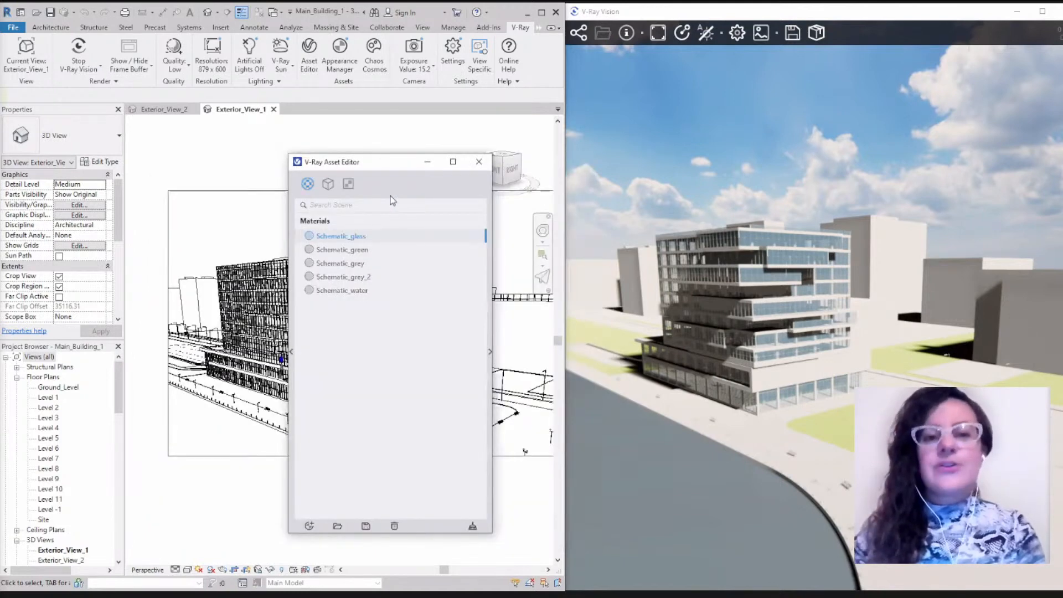
Step: Examine the material and geometry types that can be created in the Asset Editor, and check its texture category
{"action": "left_click", "coordinate": [308, 185]}
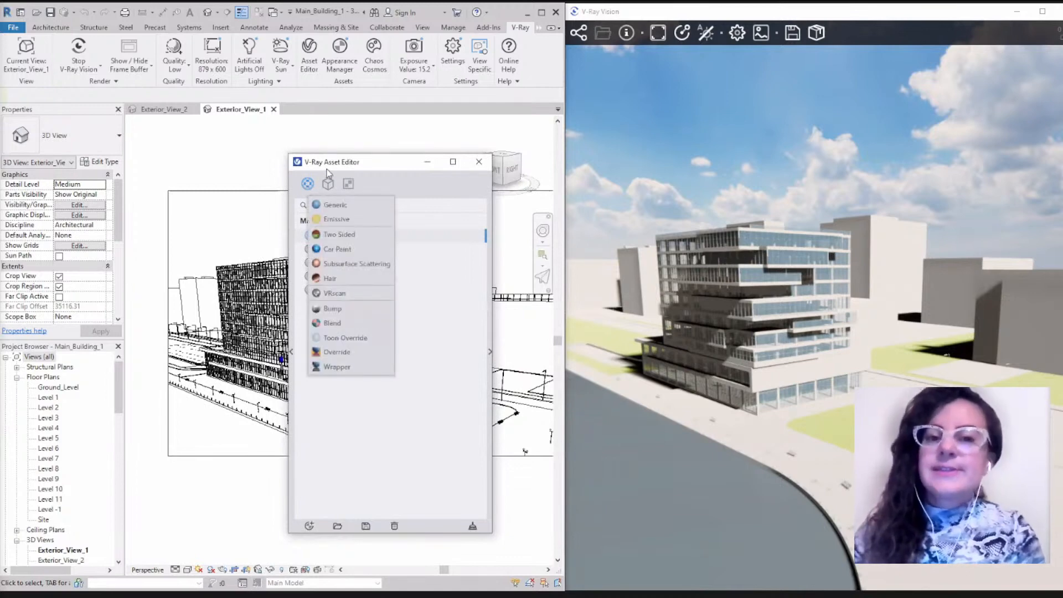
{"action": "left_click", "coordinate": [330, 185]}
{"action": "left_click", "coordinate": [329, 185]}
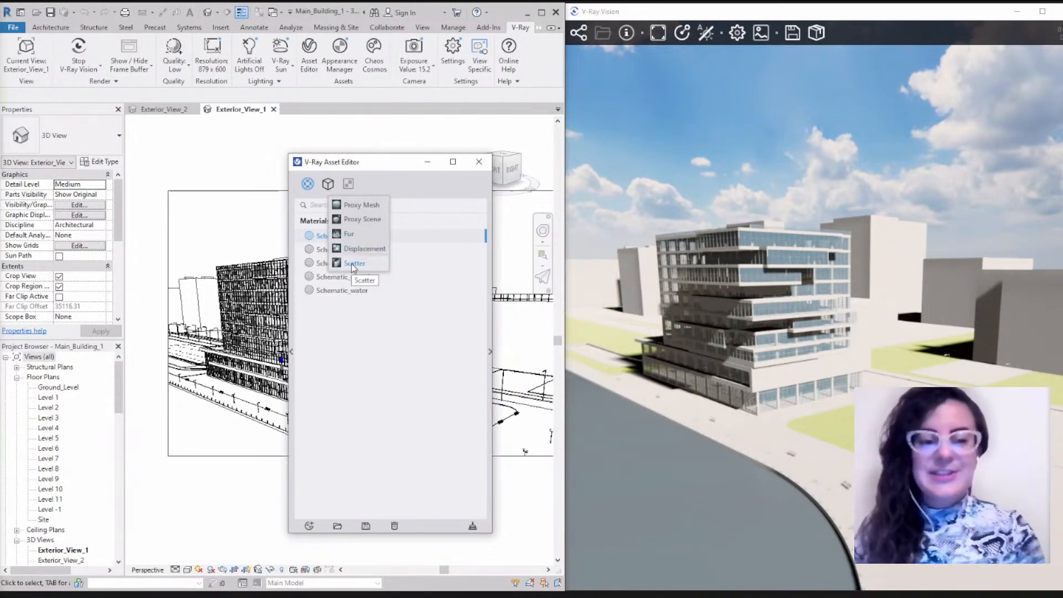
{"action": "left_click", "coordinate": [348, 184]}
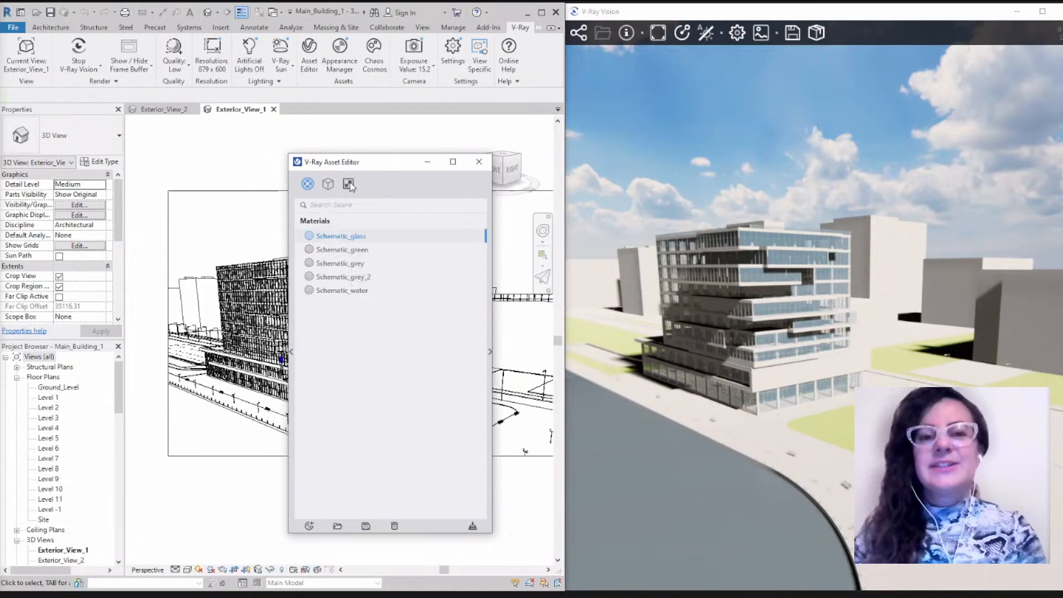
{"action": "left_click", "coordinate": [388, 179]}
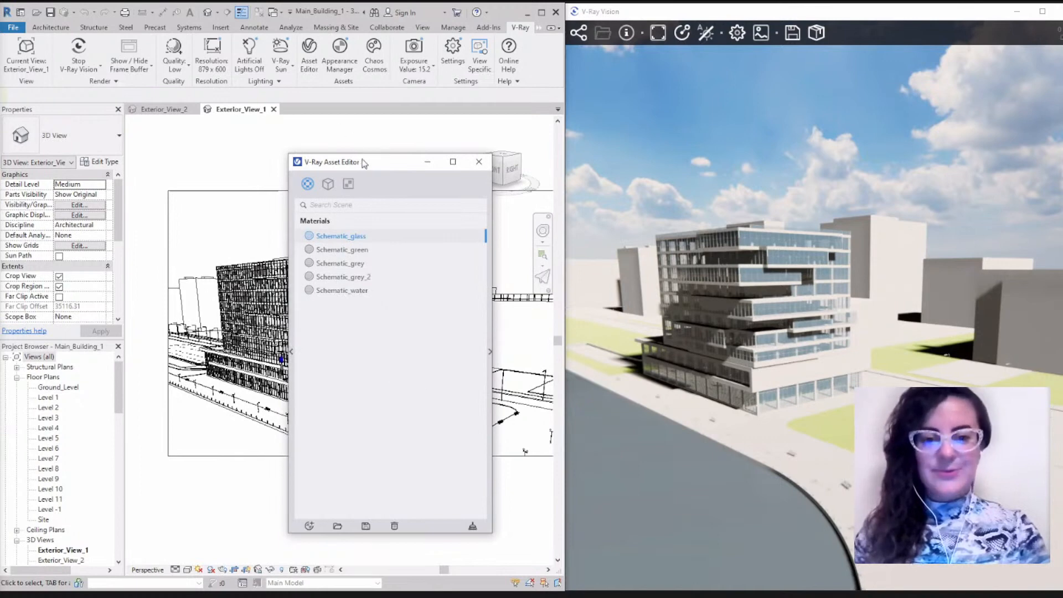
Step: Expand the Asset Editor's material library and the Schematic_glass settings to view them, and collapse both again
{"action": "left_click_drag", "start_coordinate": [364, 163], "coordinate": [415, 156]}
{"action": "left_click", "coordinate": [343, 345]}
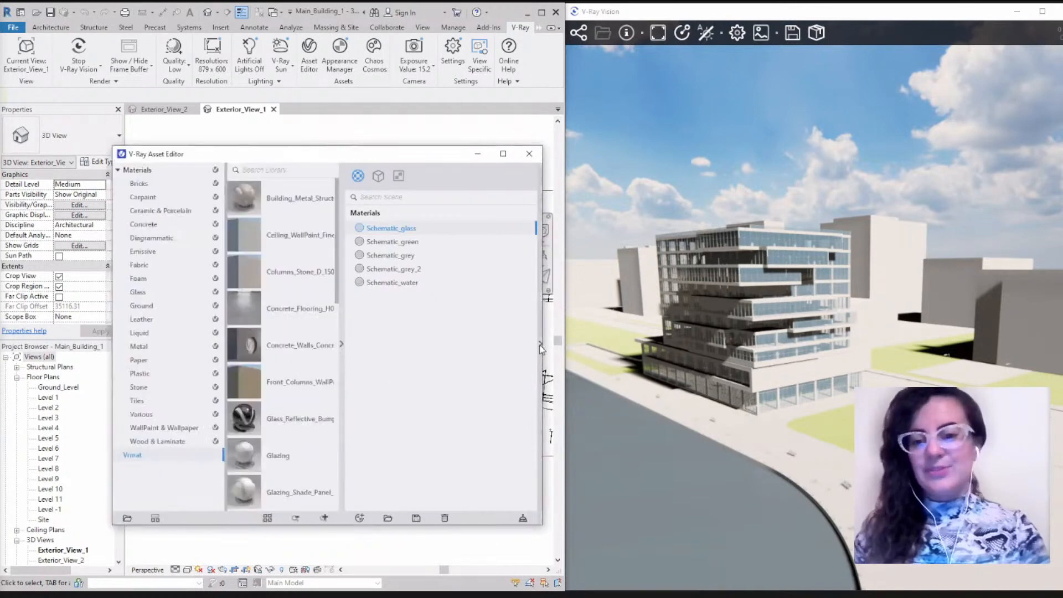
{"action": "left_click", "coordinate": [540, 346]}
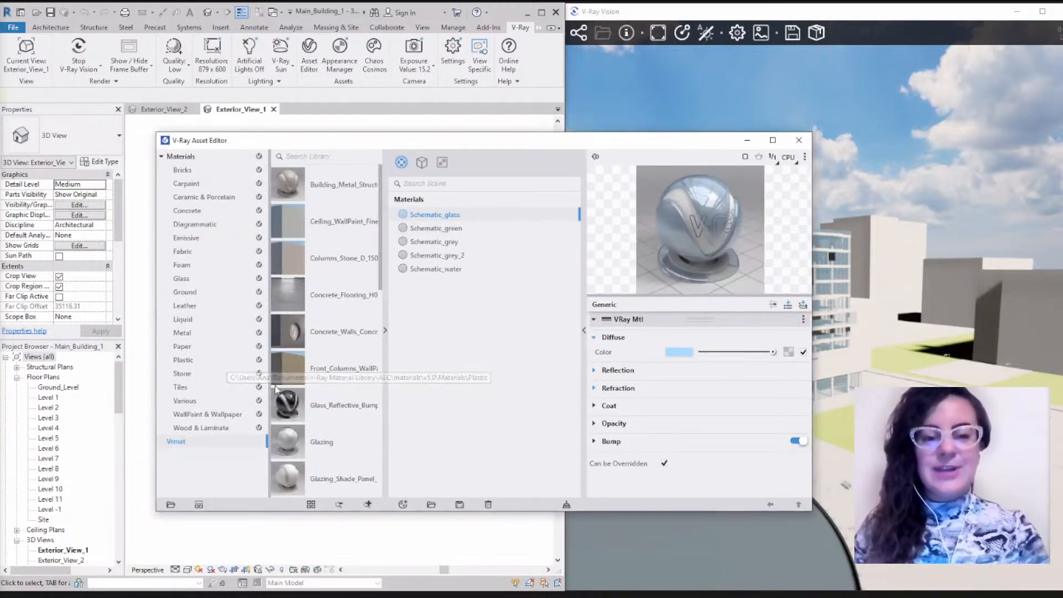
{"action": "left_click", "coordinate": [182, 157]}
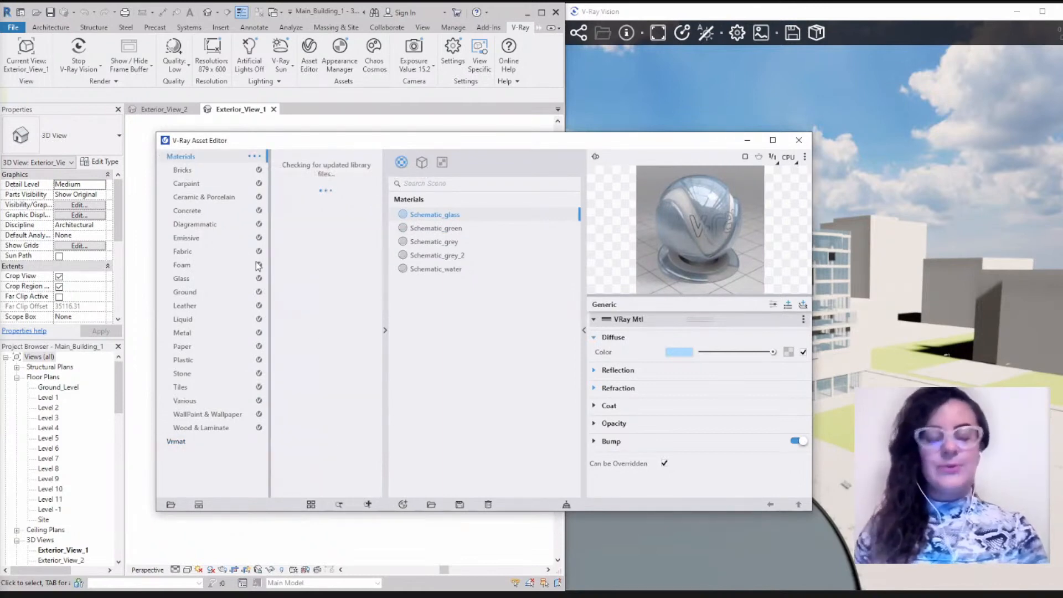
{"action": "left_click", "coordinate": [386, 331]}
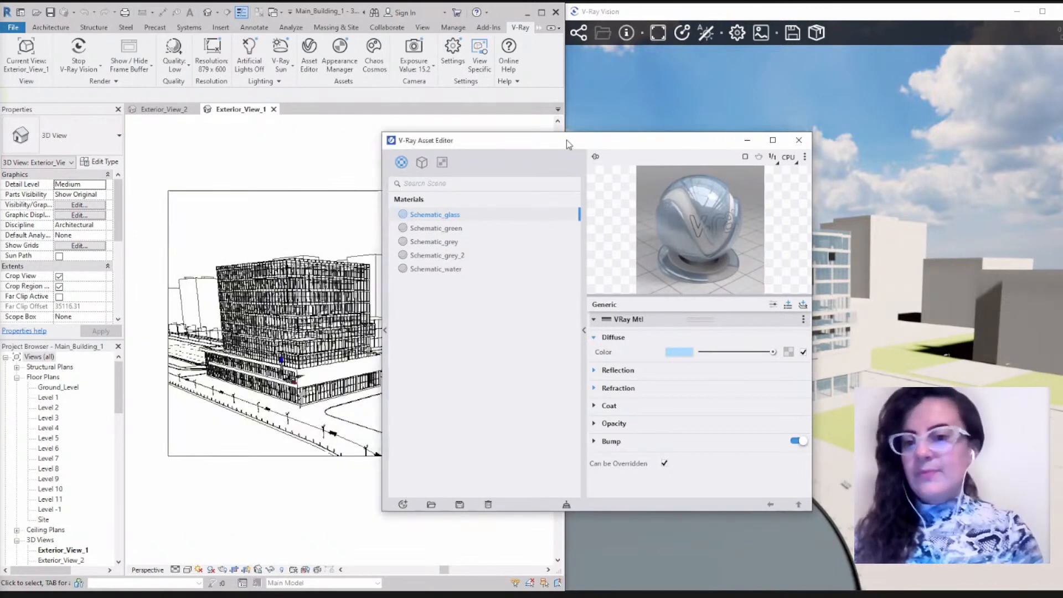
{"action": "left_click_drag", "start_coordinate": [563, 145], "coordinate": [385, 155]}
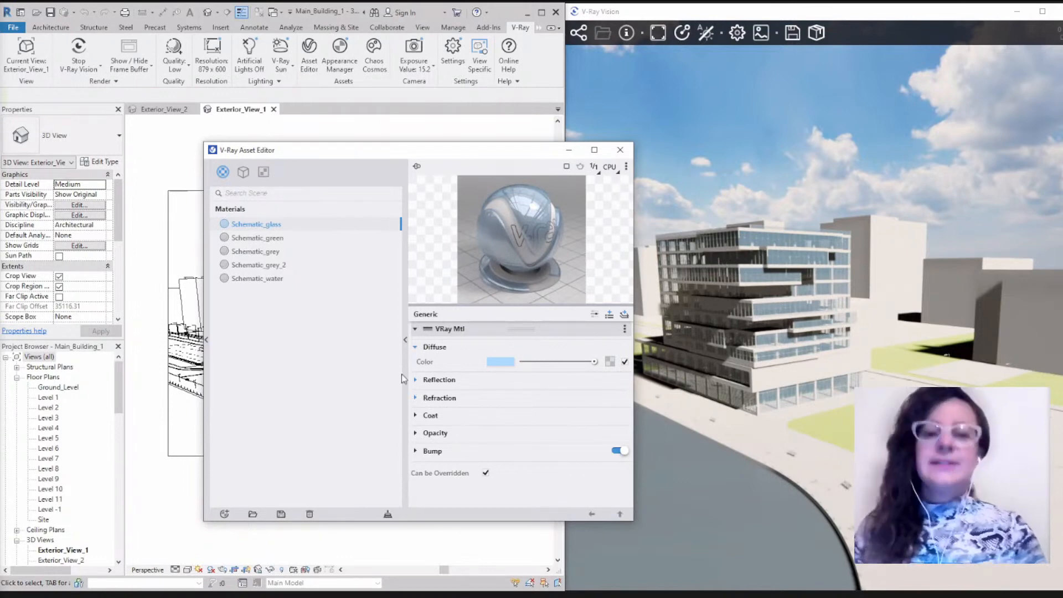
{"action": "left_click", "coordinate": [407, 338]}
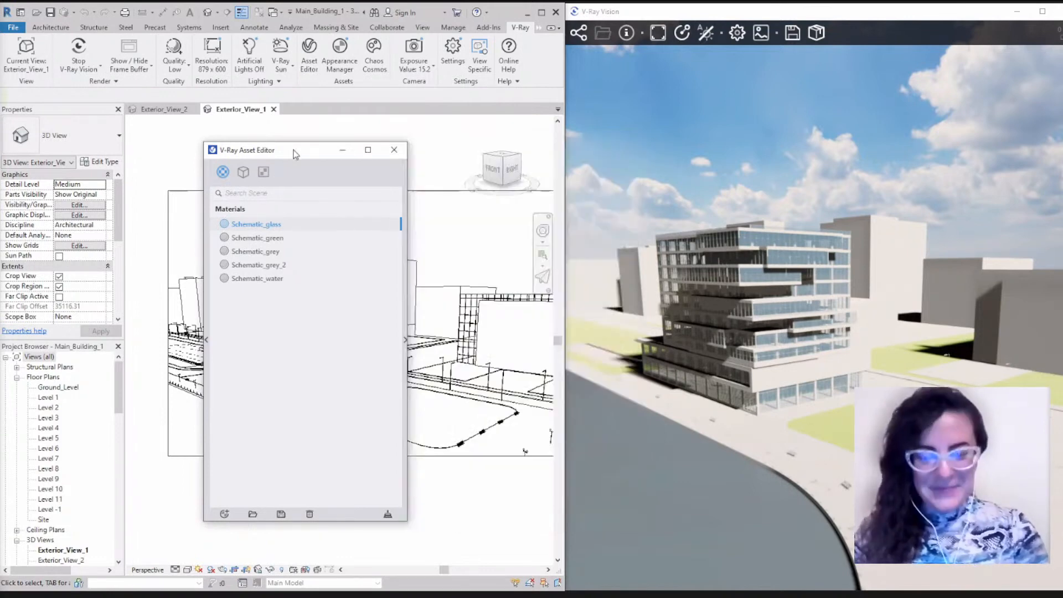
Step: Open the Appearance Manager and arrange it beside the Asset Editor over the Revit view
{"action": "left_click_drag", "start_coordinate": [295, 154], "coordinate": [437, 145]}
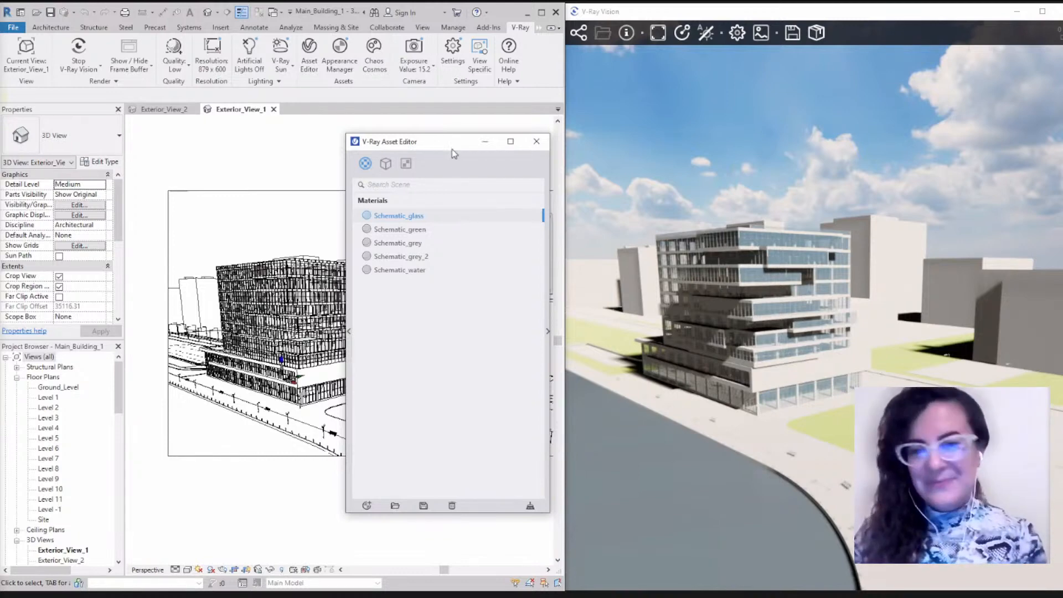
{"action": "left_click_drag", "start_coordinate": [452, 148], "coordinate": [464, 153]}
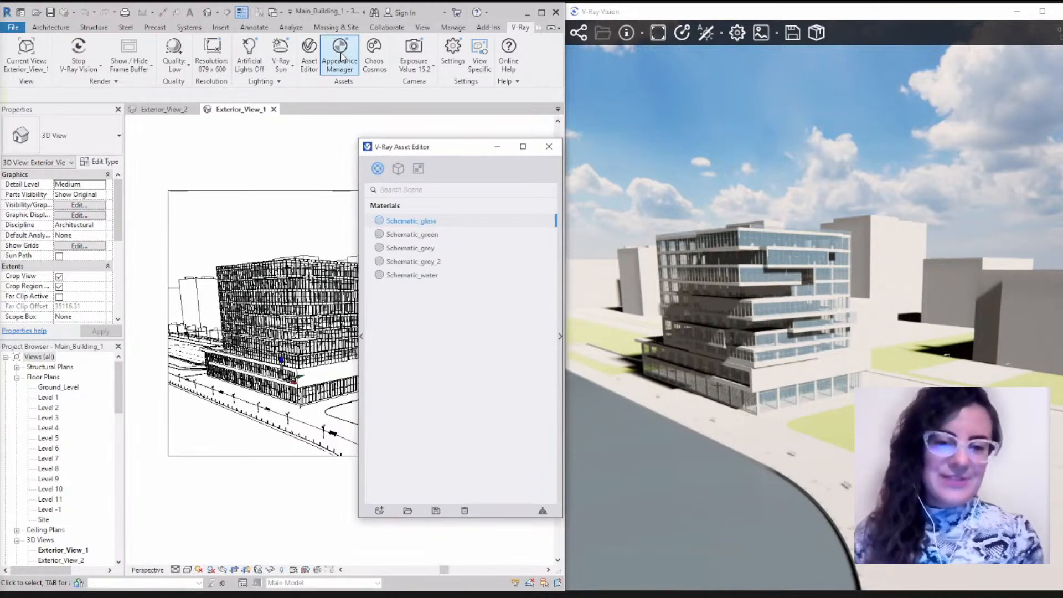
{"action": "left_click", "coordinate": [340, 55]}
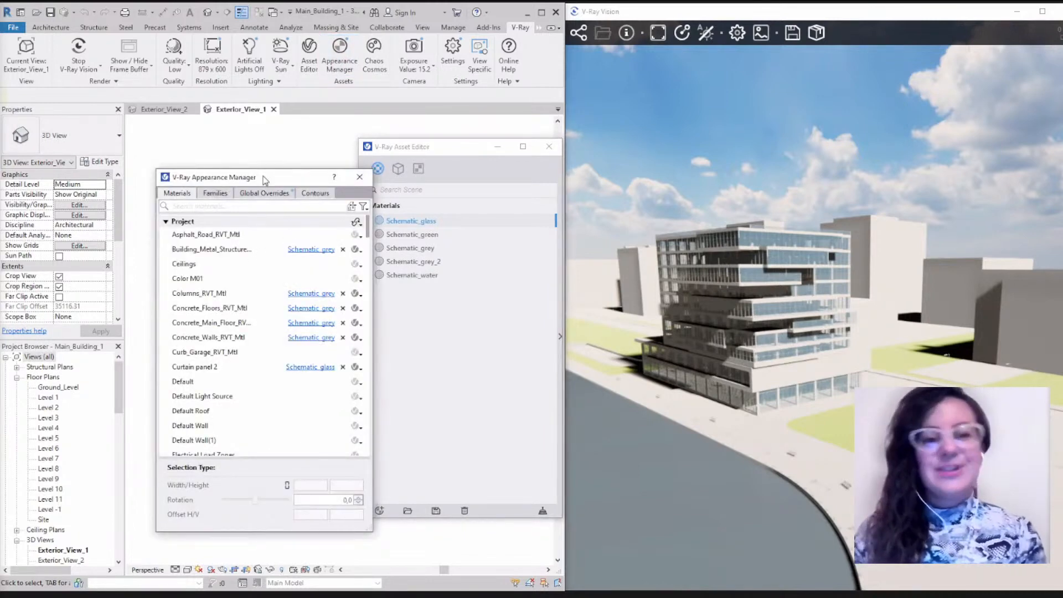
{"action": "left_click_drag", "start_coordinate": [264, 180], "coordinate": [259, 161]}
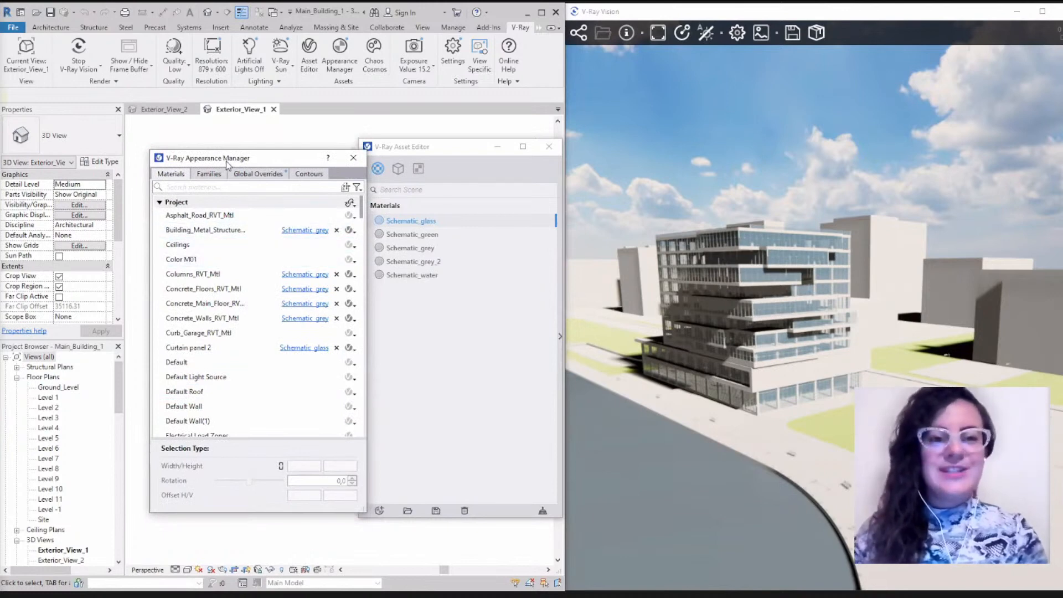
Step: Close the Asset Editor, reposition the Appearance Manager and view its Revit families list before returning to the materials list
{"action": "left_click", "coordinate": [549, 146]}
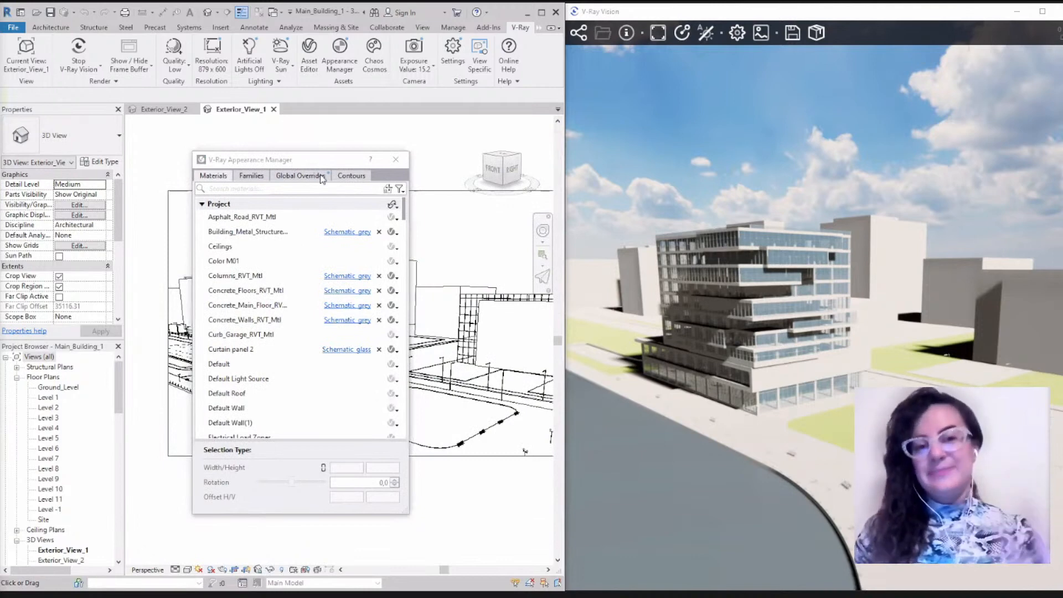
{"action": "left_click_drag", "start_coordinate": [349, 159], "coordinate": [376, 159]}
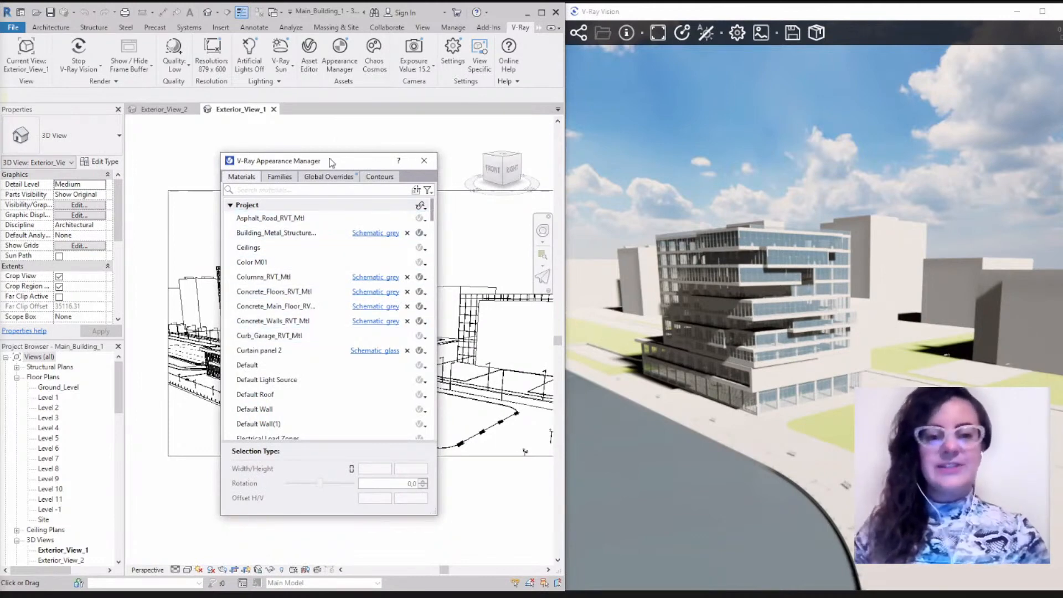
{"action": "left_click_drag", "start_coordinate": [330, 158], "coordinate": [320, 152]}
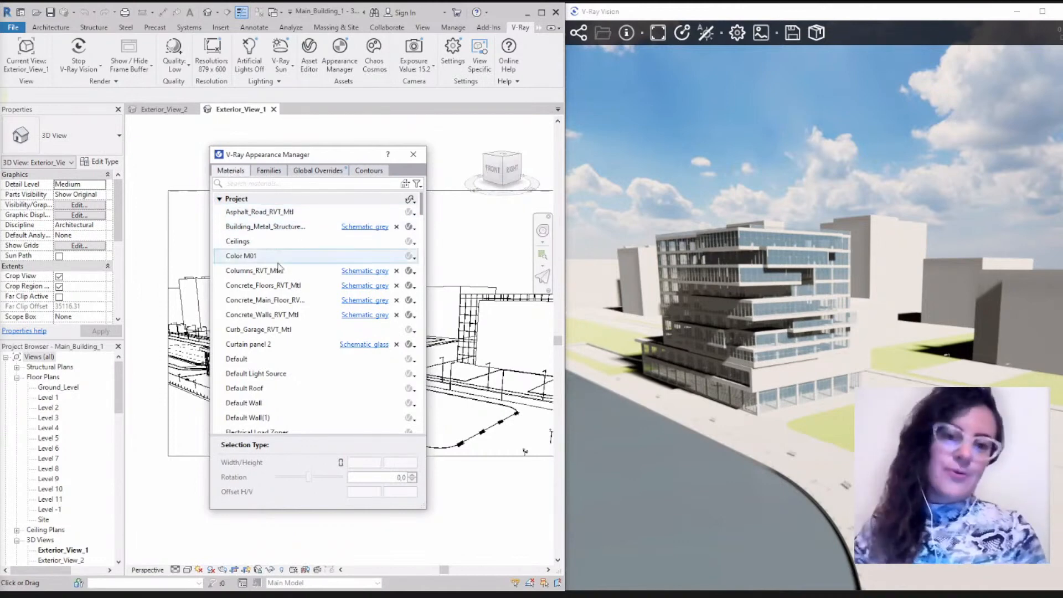
{"action": "left_click", "coordinate": [267, 175]}
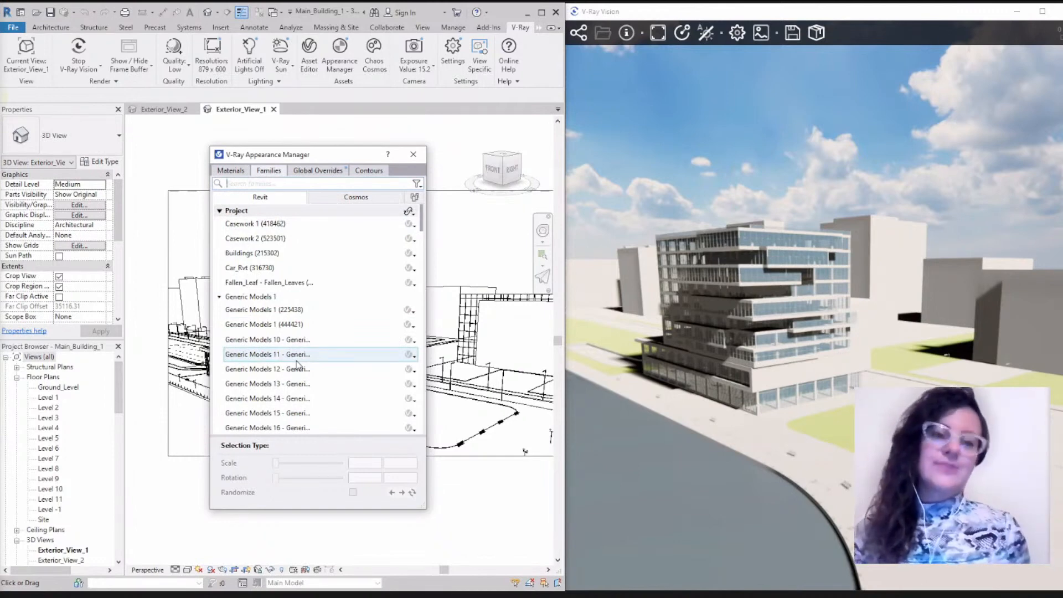
{"action": "left_click", "coordinate": [230, 171]}
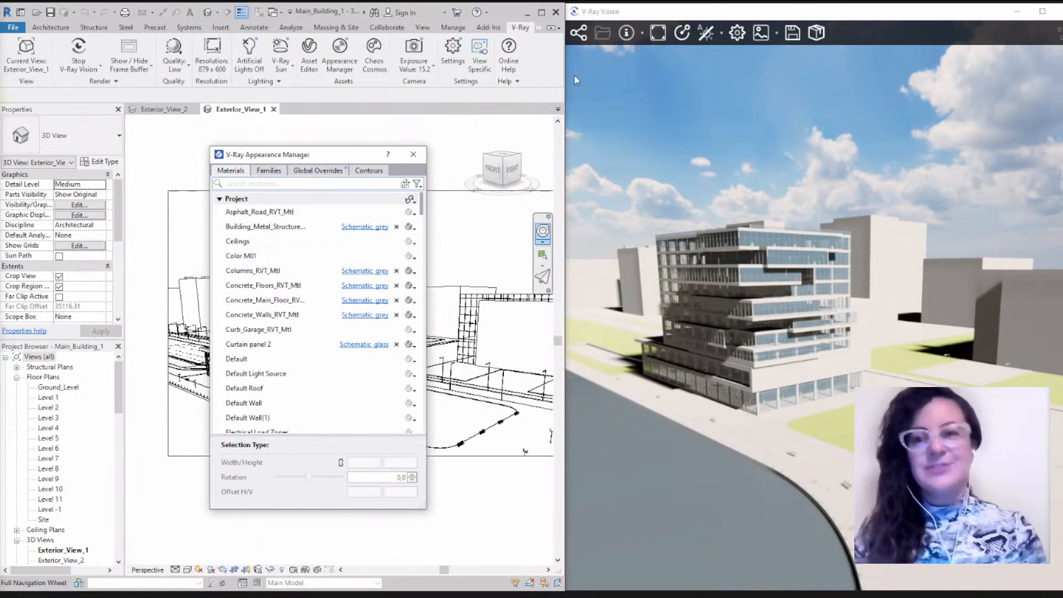
Step: Collapse the Project and Site.rvt material groups in the Appearance Manager
{"action": "left_click", "coordinate": [735, 326]}
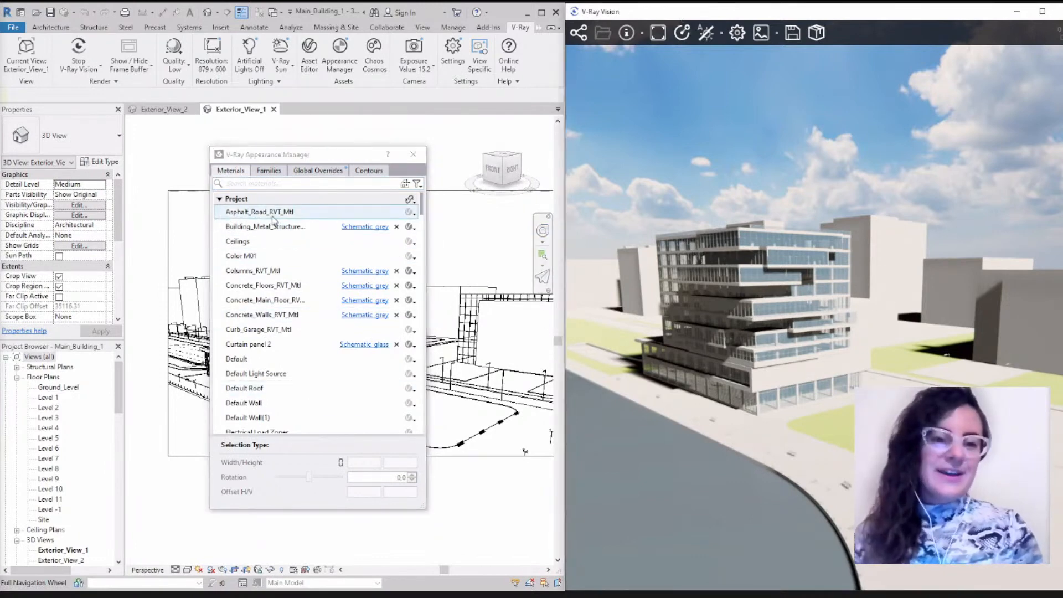
{"action": "left_click", "coordinate": [236, 200]}
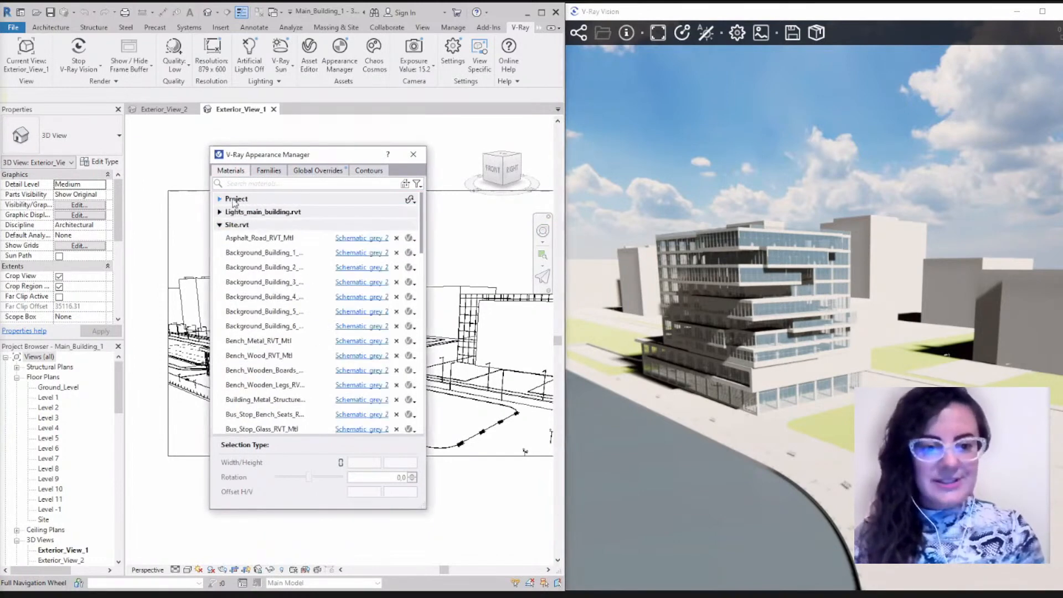
{"action": "left_click", "coordinate": [237, 225]}
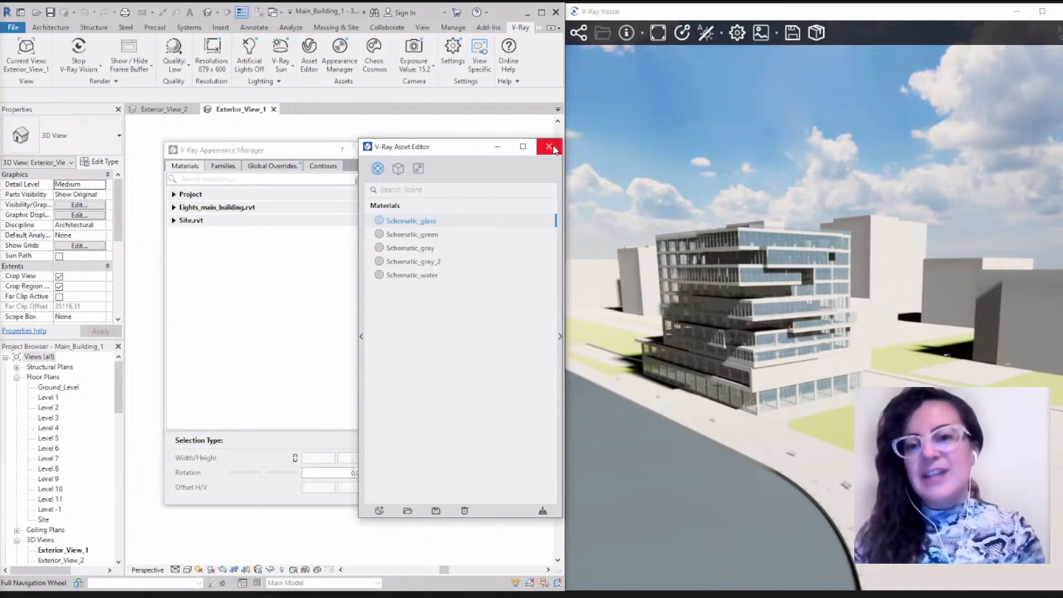
Step: Close the Asset Editor, then view the Appearance Manager's global material overrides and close it too
{"action": "left_click", "coordinate": [553, 148]}
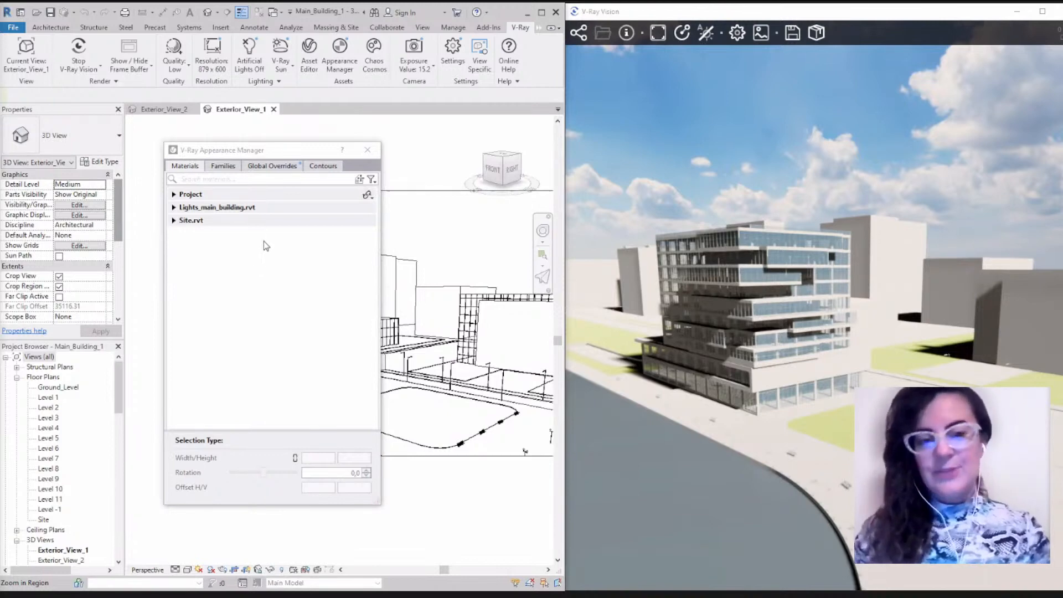
{"action": "left_click", "coordinate": [278, 168]}
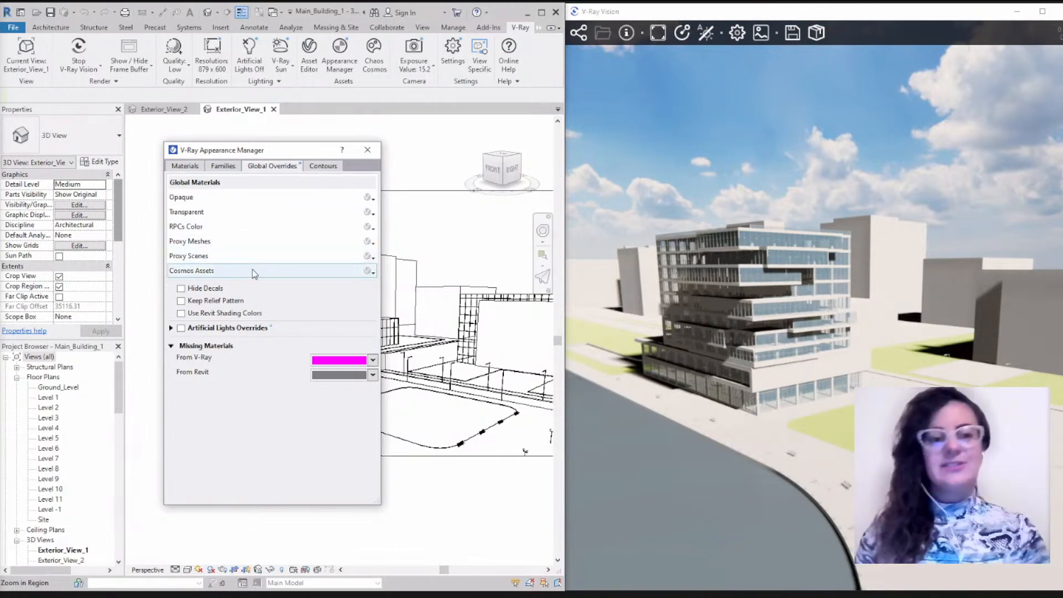
{"action": "left_click", "coordinate": [368, 151]}
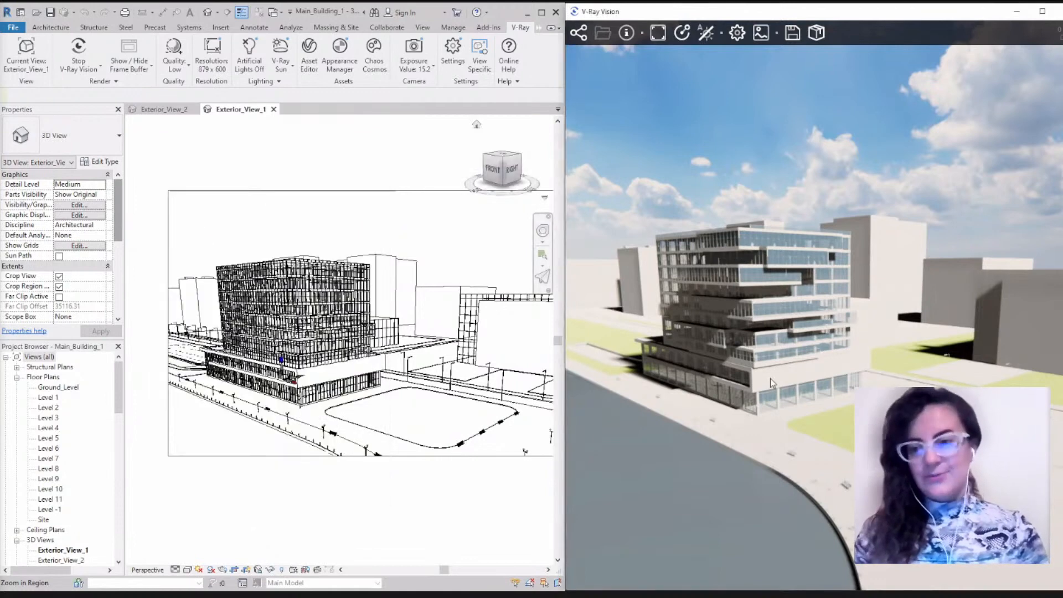
Step: Examine V-Ray Vision's camera and sun link options and its list of navigation shortcuts, closing both overlays
{"action": "mouse_move", "coordinate": [818, 444]}
{"action": "right_mouse_down"}
{"action": "mouse_move", "coordinate": [839, 454]}
{"action": "mouse_move", "coordinate": [833, 448]}
{"action": "right_mouse_up"}
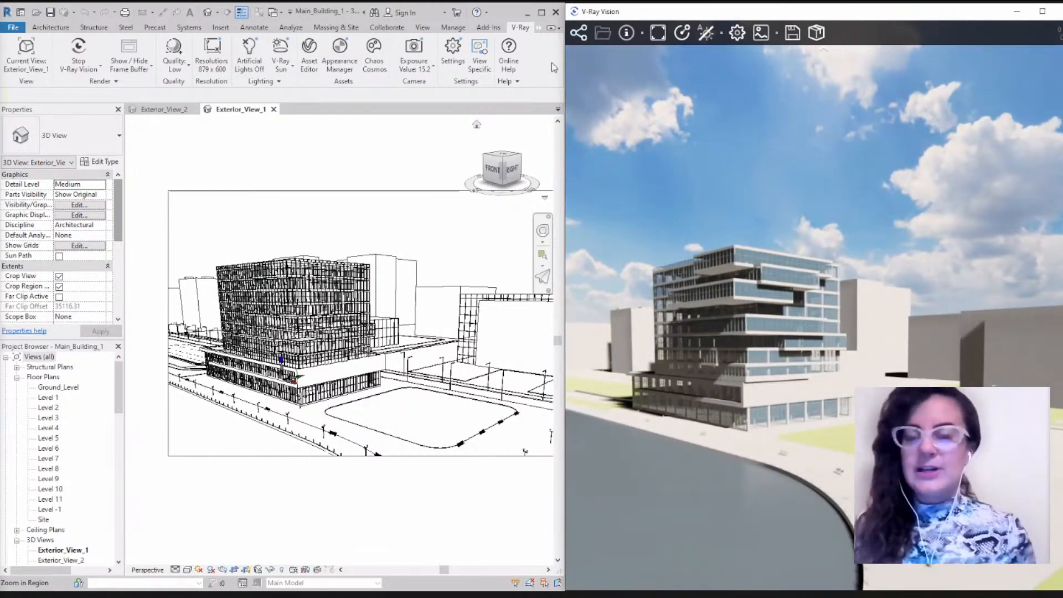
{"action": "left_click", "coordinate": [579, 35]}
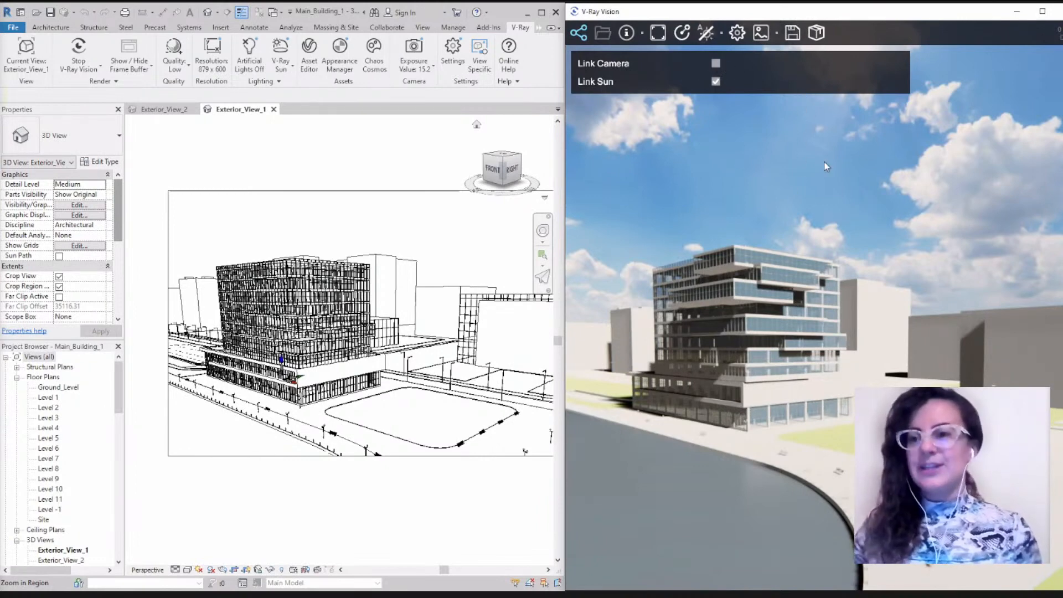
{"action": "left_click_drag", "start_coordinate": [819, 446], "coordinate": [824, 435]}
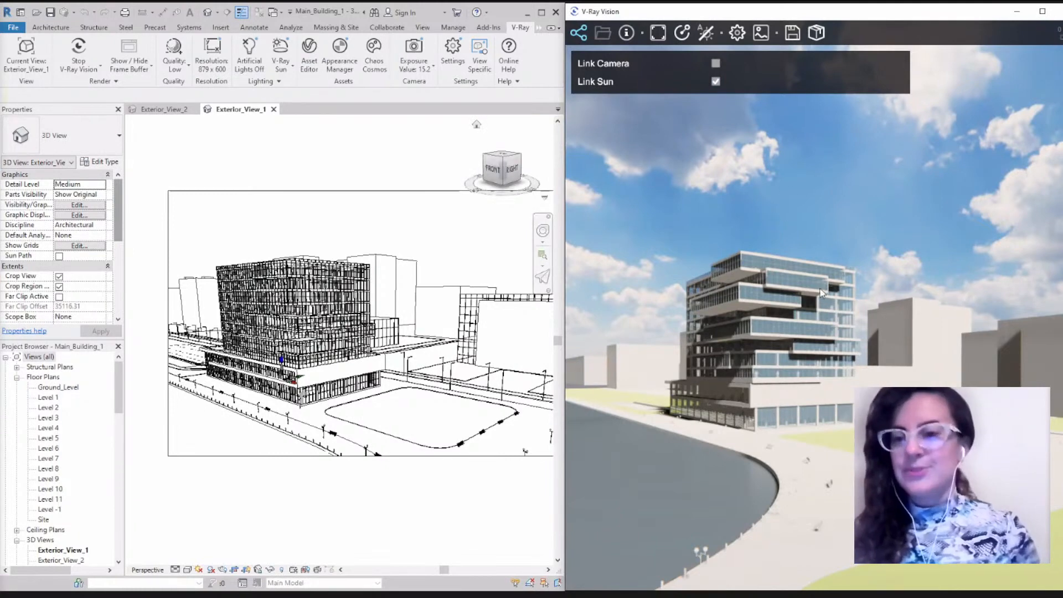
{"action": "left_click", "coordinate": [579, 33]}
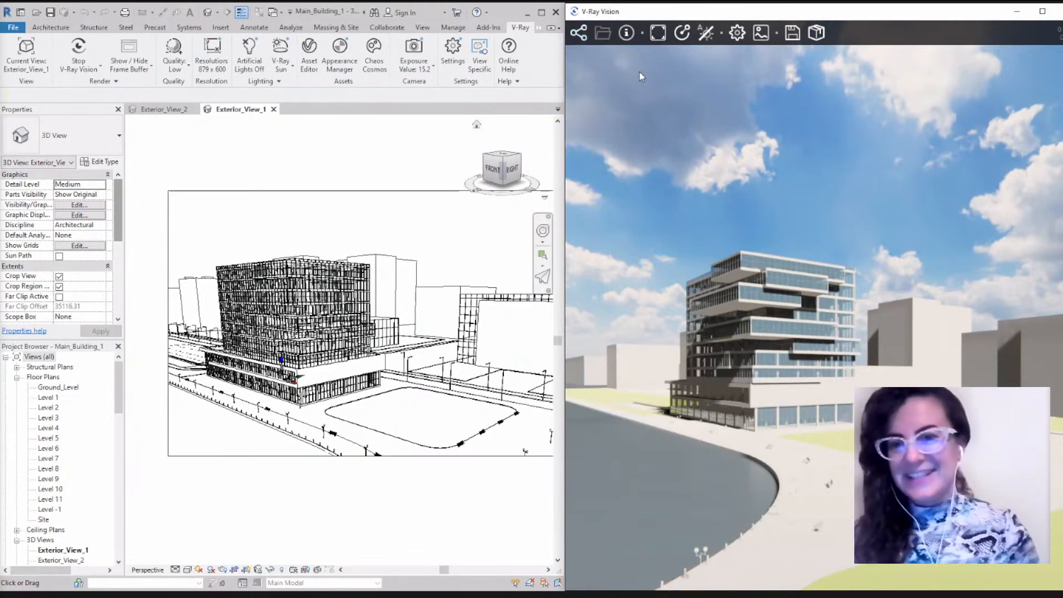
{"action": "left_click_drag", "start_coordinate": [709, 329], "coordinate": [763, 377]}
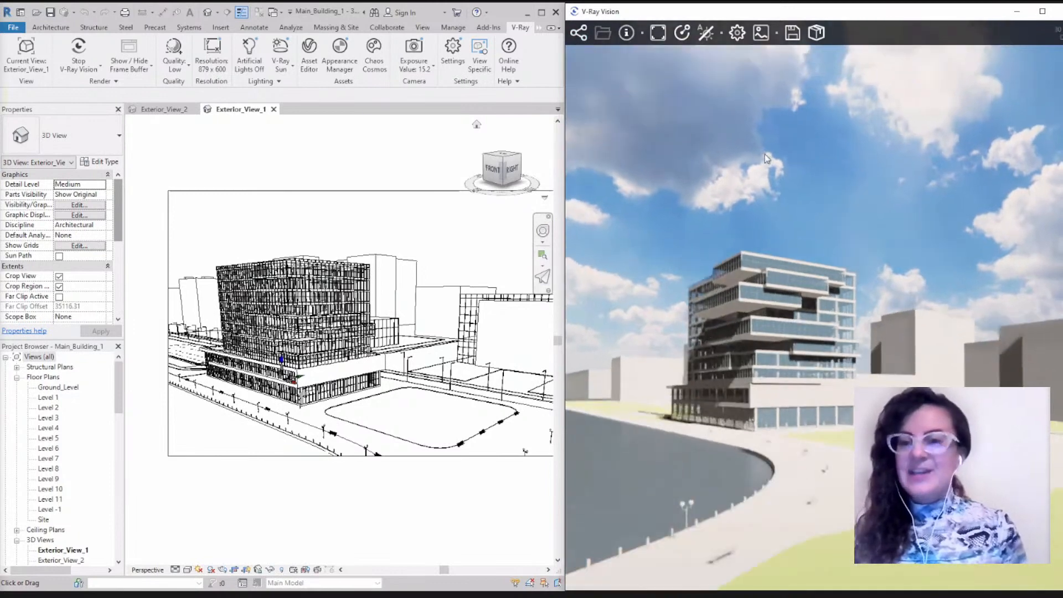
{"action": "left_click", "coordinate": [627, 35]}
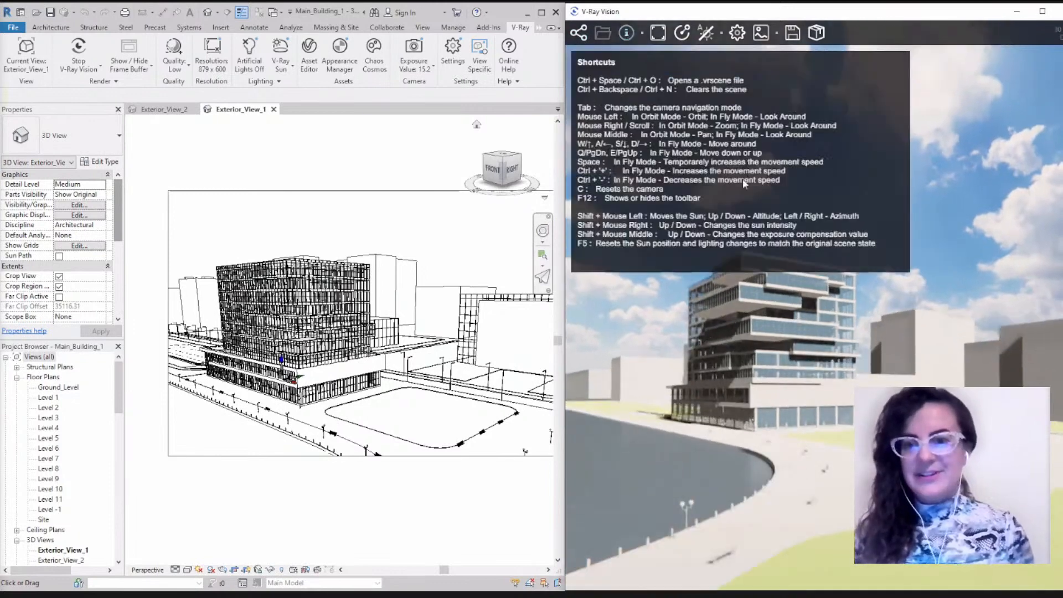
{"action": "left_click", "coordinate": [627, 33]}
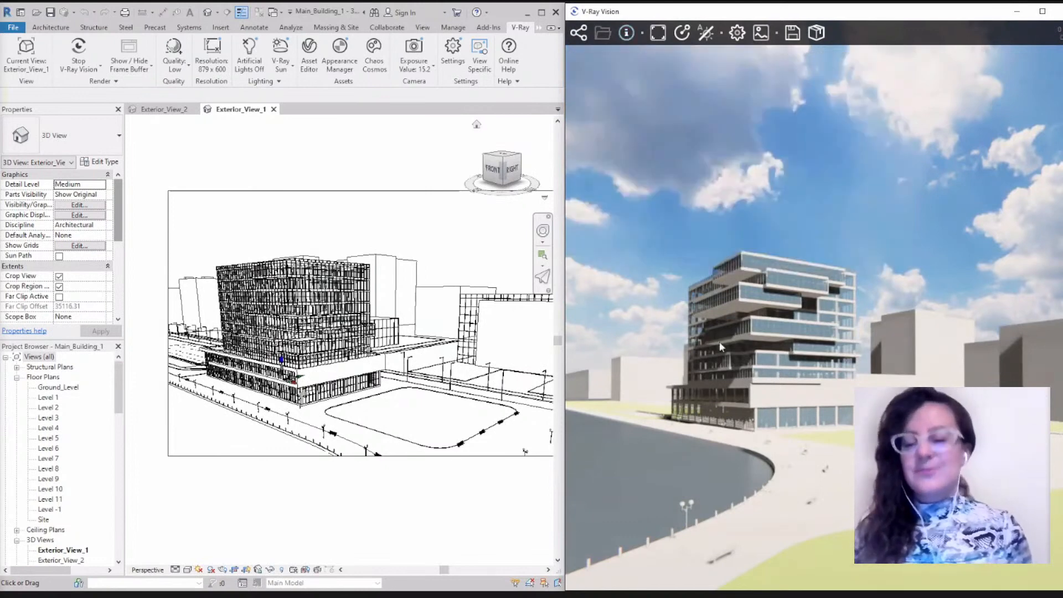
Step: Switch V-Ray Vision's camera navigation to fly mode and explore the building's exterior from different positions
{"action": "right_click_drag", "start_coordinate": [747, 366], "coordinate": [770, 370]}
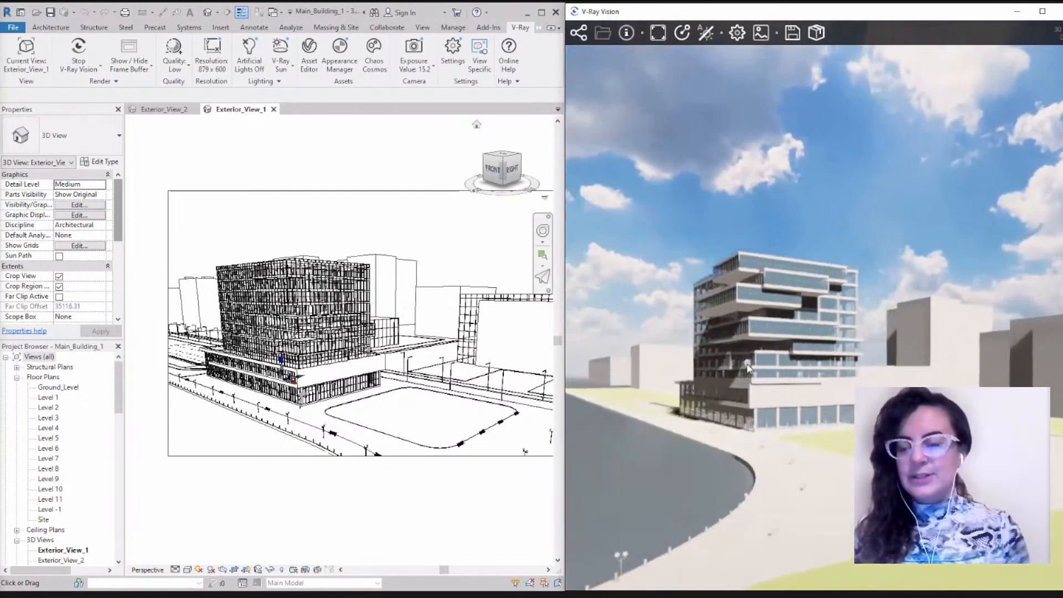
{"action": "mouse_move", "coordinate": [762, 428]}
{"action": "right_mouse_down"}
{"action": "mouse_move", "coordinate": [775, 426]}
{"action": "mouse_move", "coordinate": [762, 424]}
{"action": "right_mouse_up"}
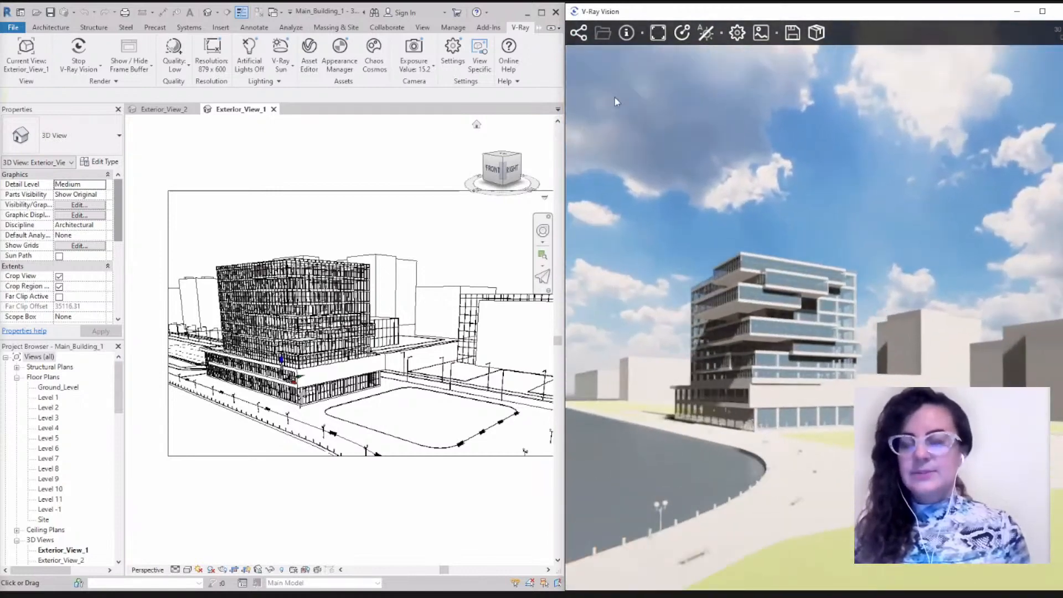
{"action": "left_click", "coordinate": [683, 36]}
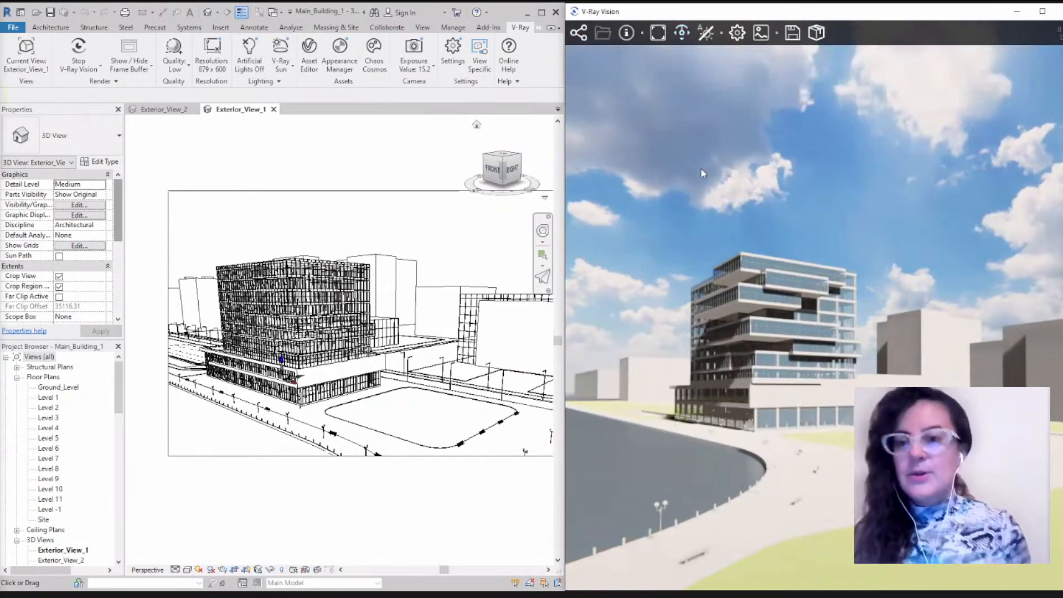
{"action": "key", "text": "s"}
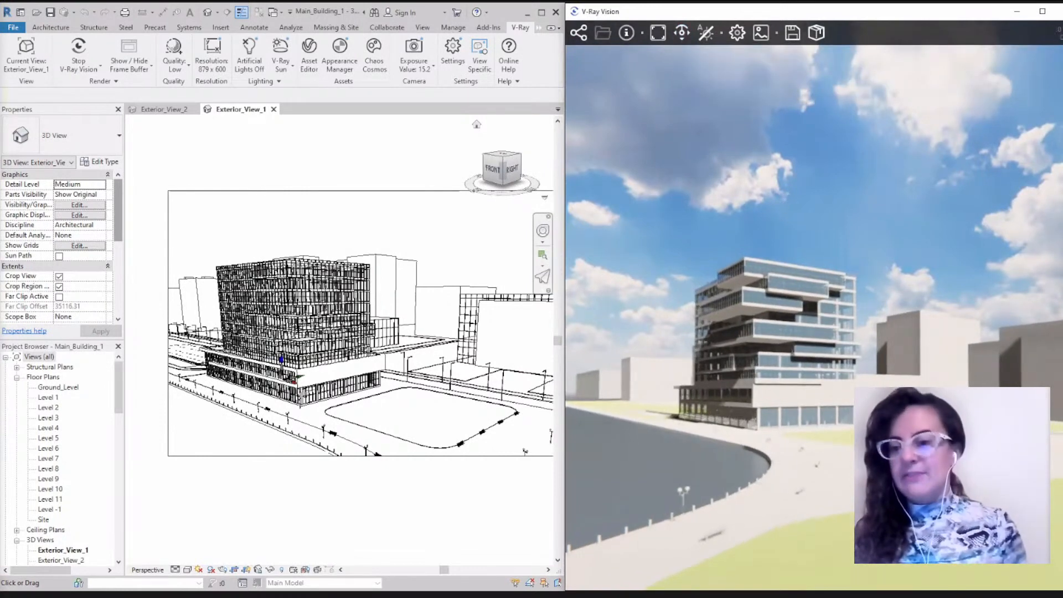
{"action": "left_click_drag", "start_coordinate": [812, 440], "coordinate": [818, 442]}
{"action": "key", "text": "d"}
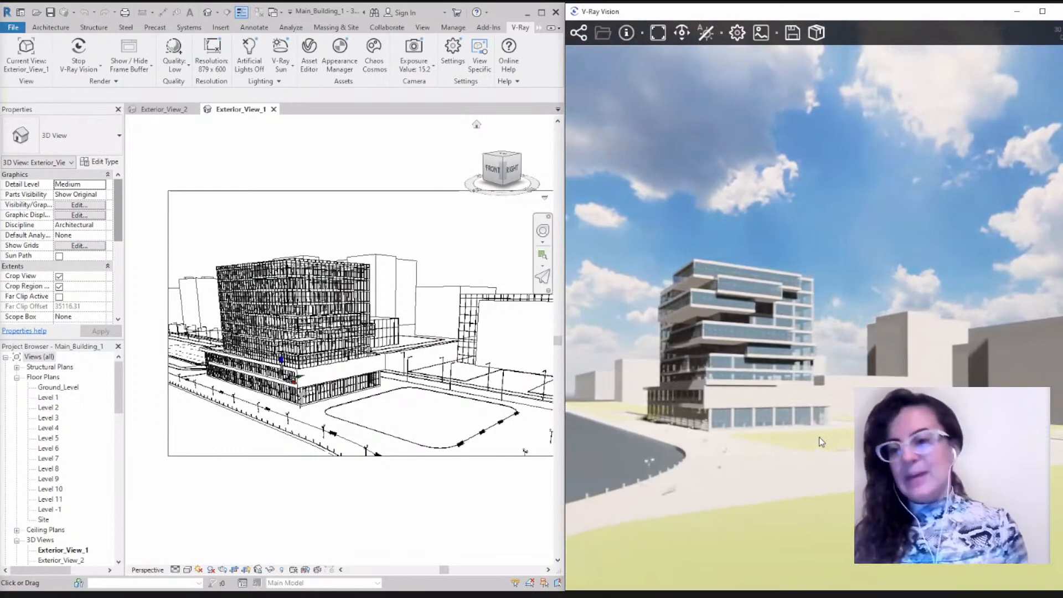
{"action": "key", "text": "a"}
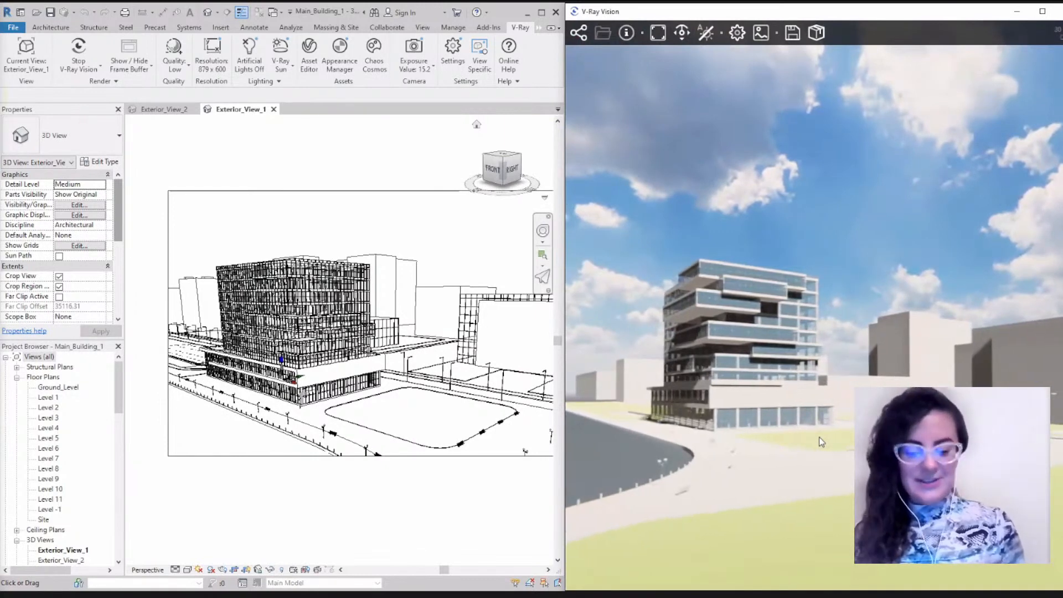
{"action": "key", "text": "q"}
{"action": "key", "text": "q"}
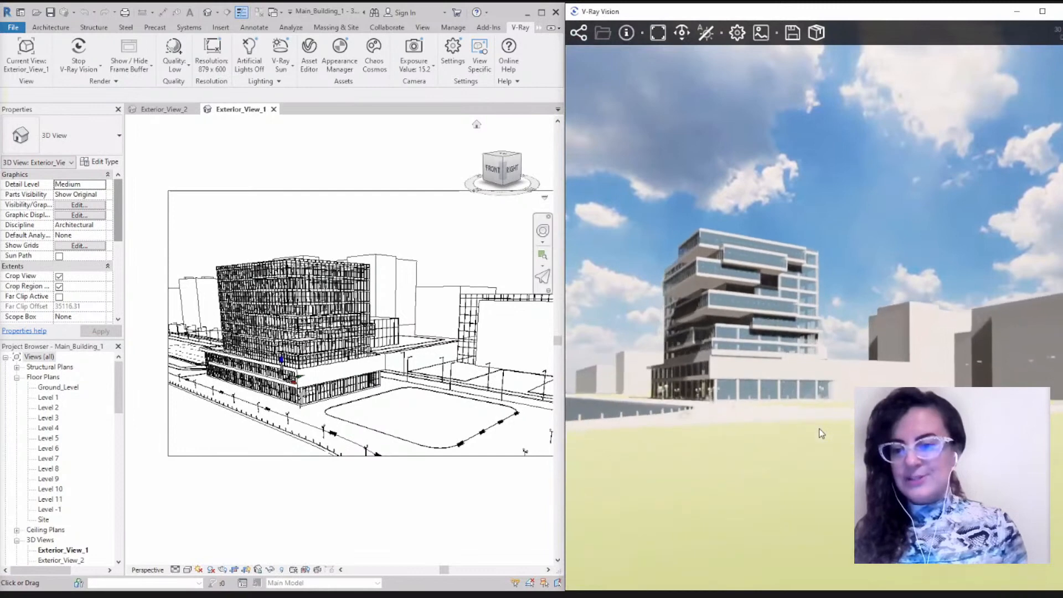
{"action": "key", "text": "e"}
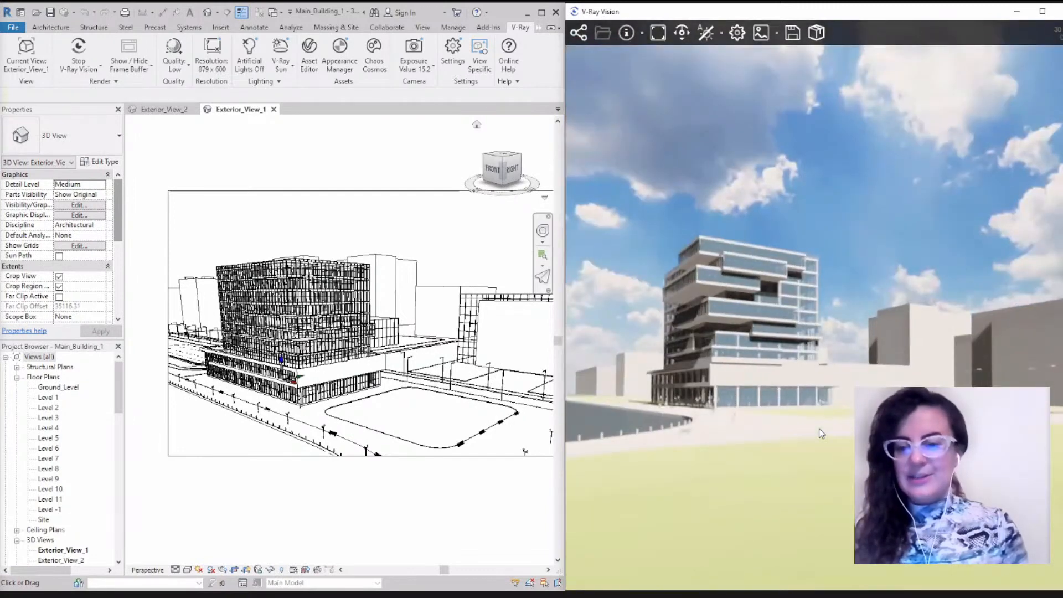
{"action": "key", "text": "w"}
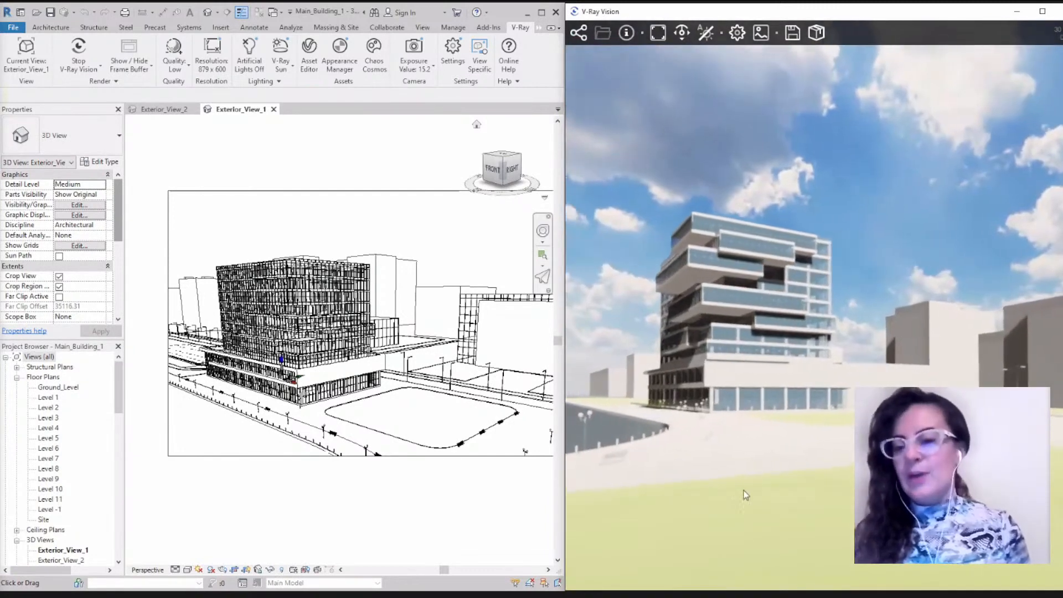
{"action": "left_click_drag", "start_coordinate": [745, 514], "coordinate": [787, 508]}
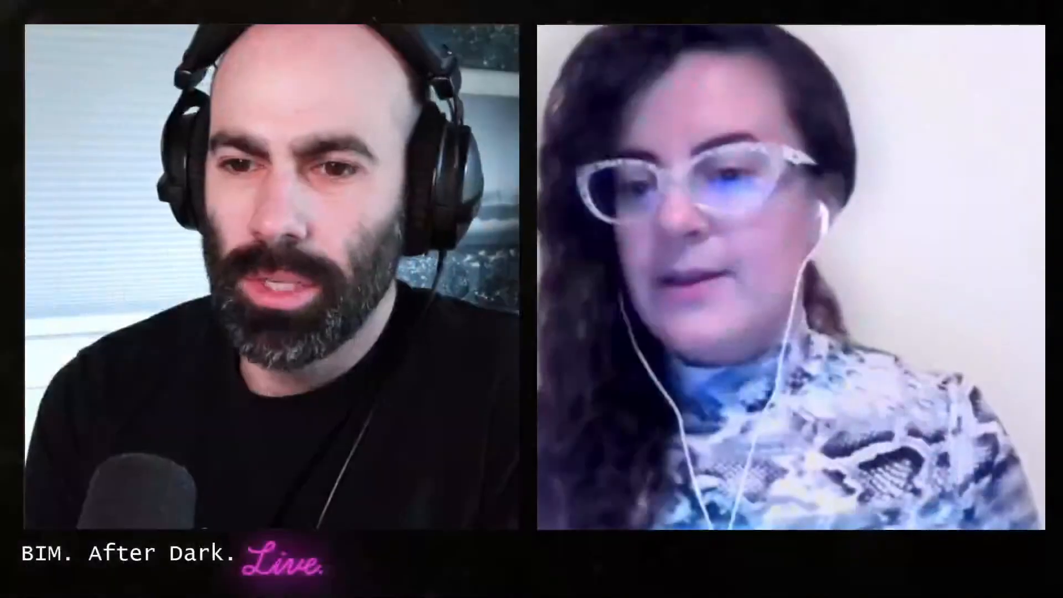
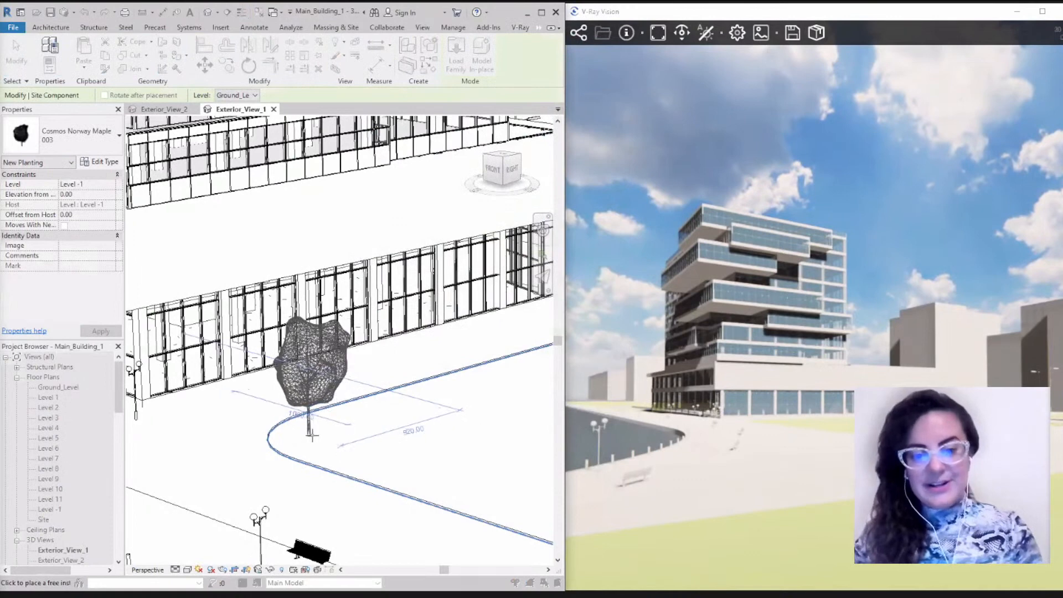
Step: Place a Cosmos Norway Maple 003 tree by the curved lawn edge in front of the building in Exterior_View_1
{"action": "left_click", "coordinate": [312, 435]}
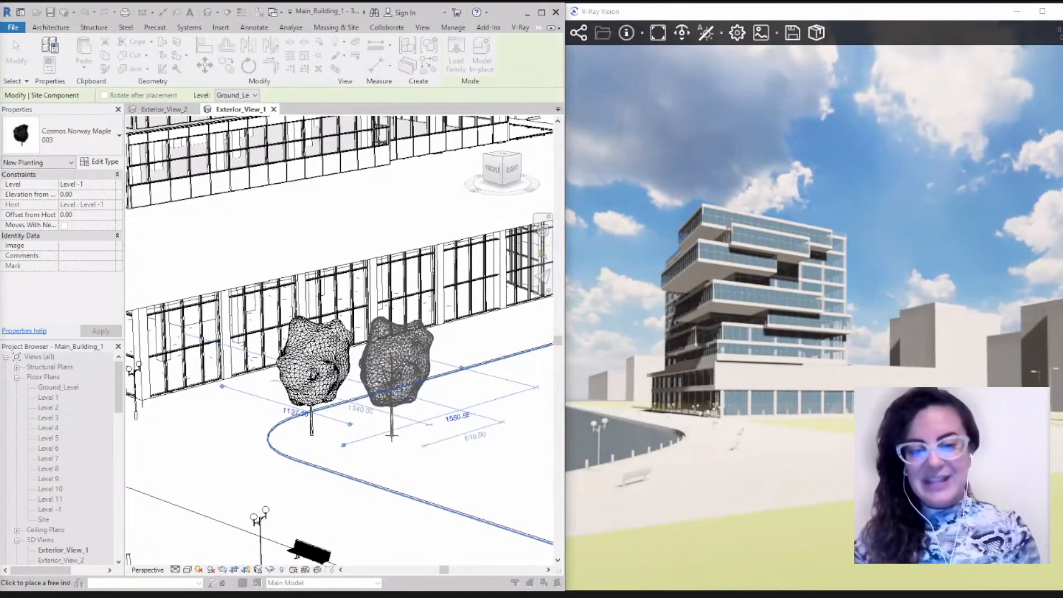
{"action": "key", "text": "Escape"}
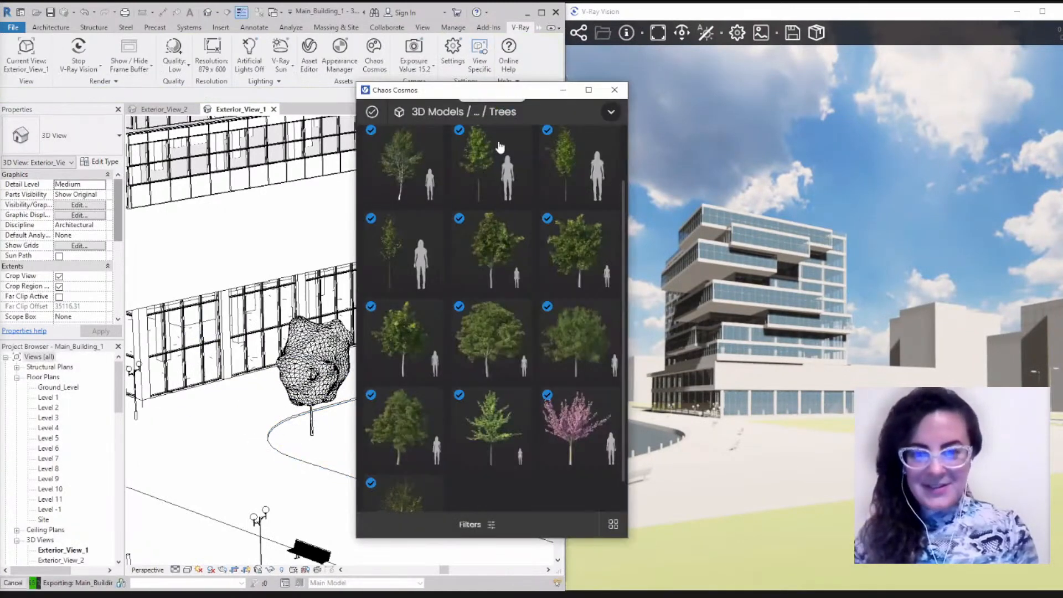
Step: Import the Manna Ash 002 tree from Chaos Cosmos and place it beside the maple in front of the building
{"action": "left_click_drag", "start_coordinate": [501, 93], "coordinate": [506, 91]}
{"action": "scroll", "coordinate": [536, 367], "scroll_direction": "down", "scroll_amount": 1}
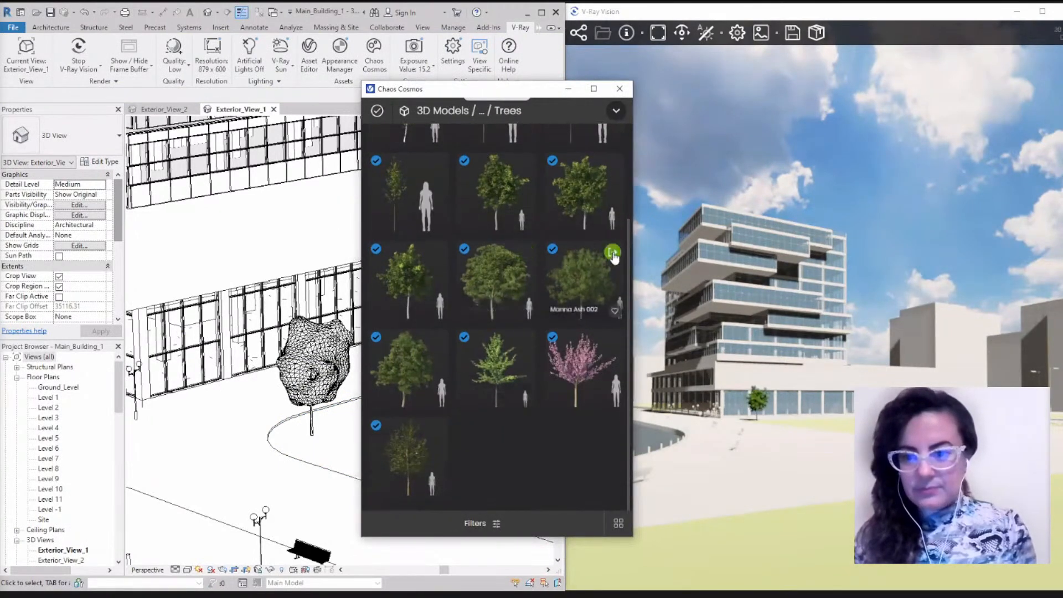
{"action": "left_click", "coordinate": [612, 253]}
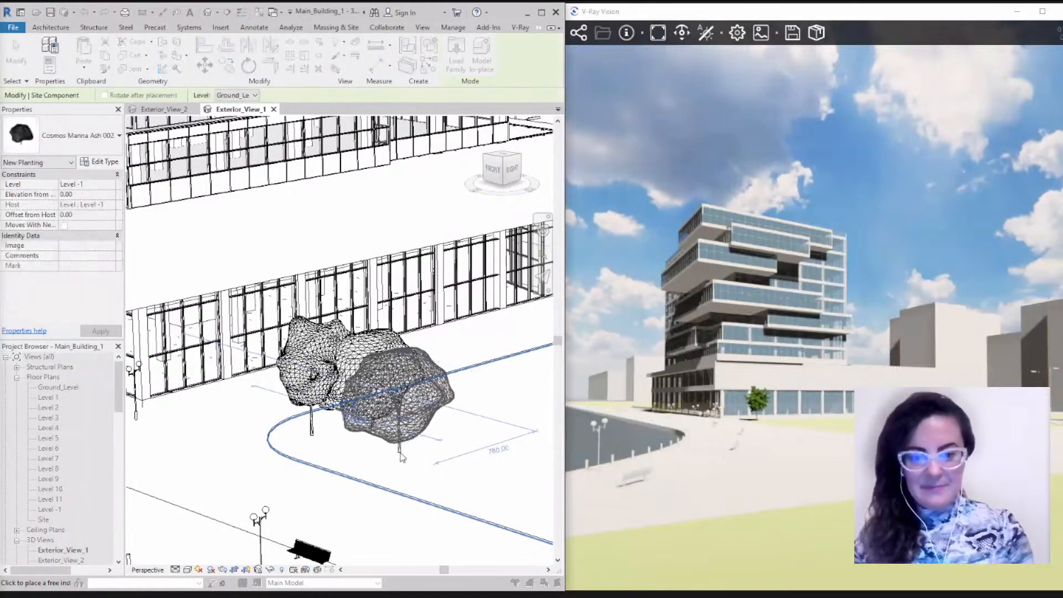
{"action": "left_click", "coordinate": [402, 457]}
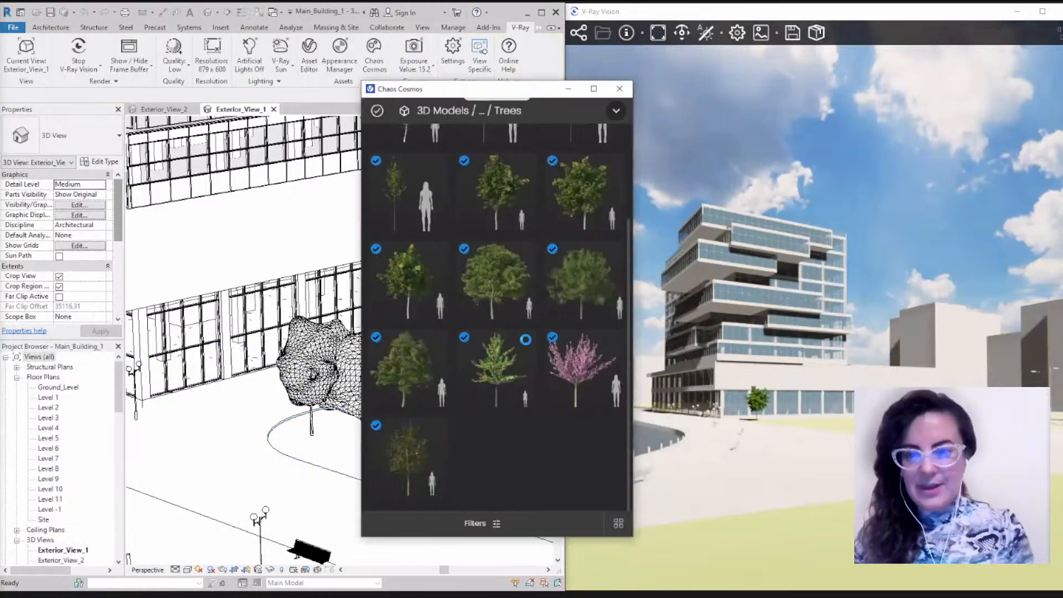
{"action": "scroll", "coordinate": [504, 348], "scroll_direction": "up", "scroll_amount": 5}
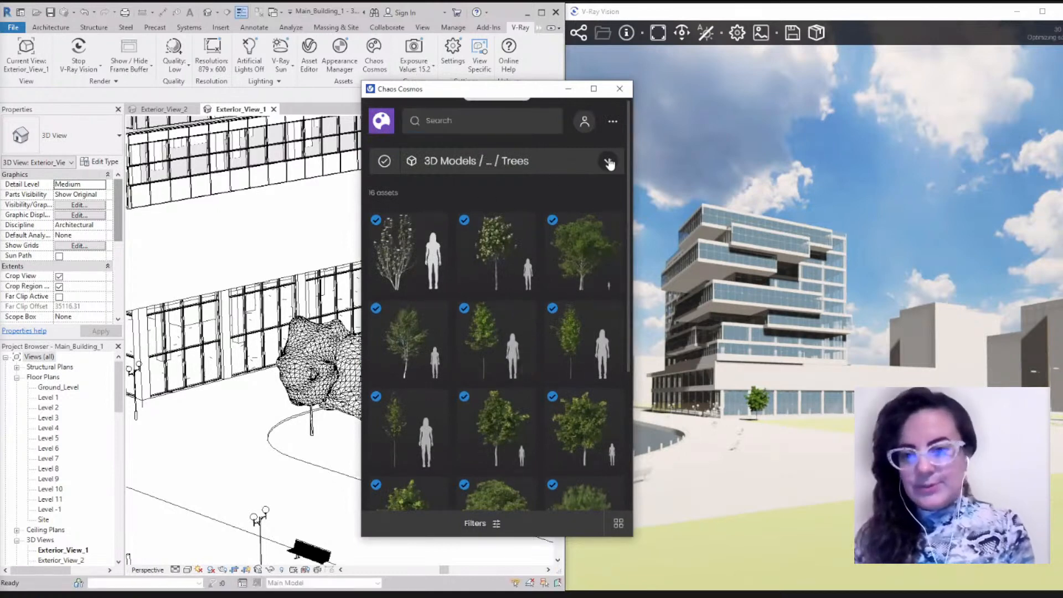
Step: Import the Purple Willow 001 shrub from Chaos Cosmos, place it in front of the two trees by the lawn edge, and close Cosmos
{"action": "left_click", "coordinate": [608, 162]}
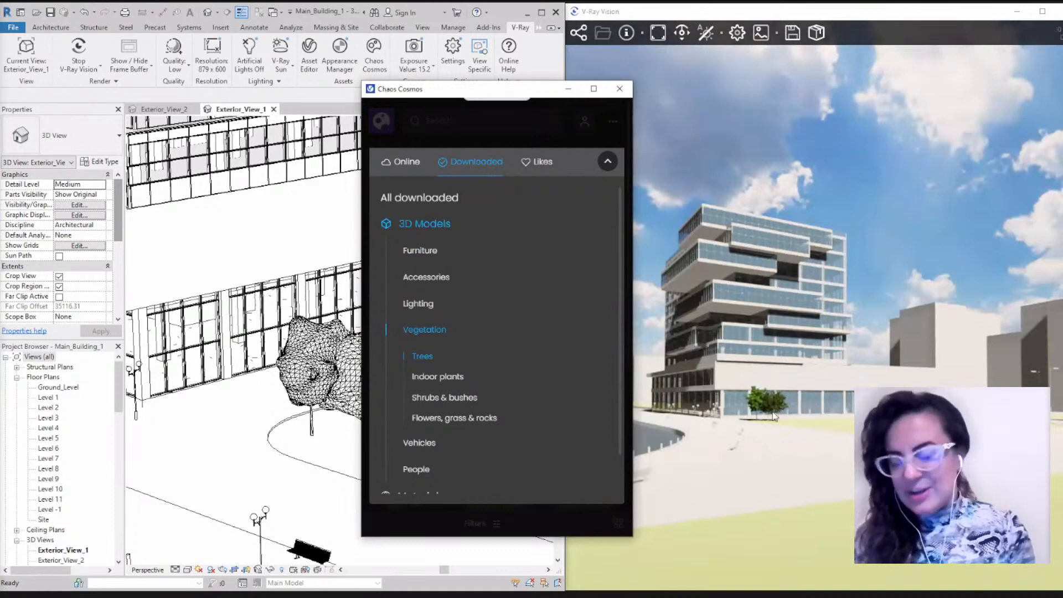
{"action": "left_click", "coordinate": [466, 398]}
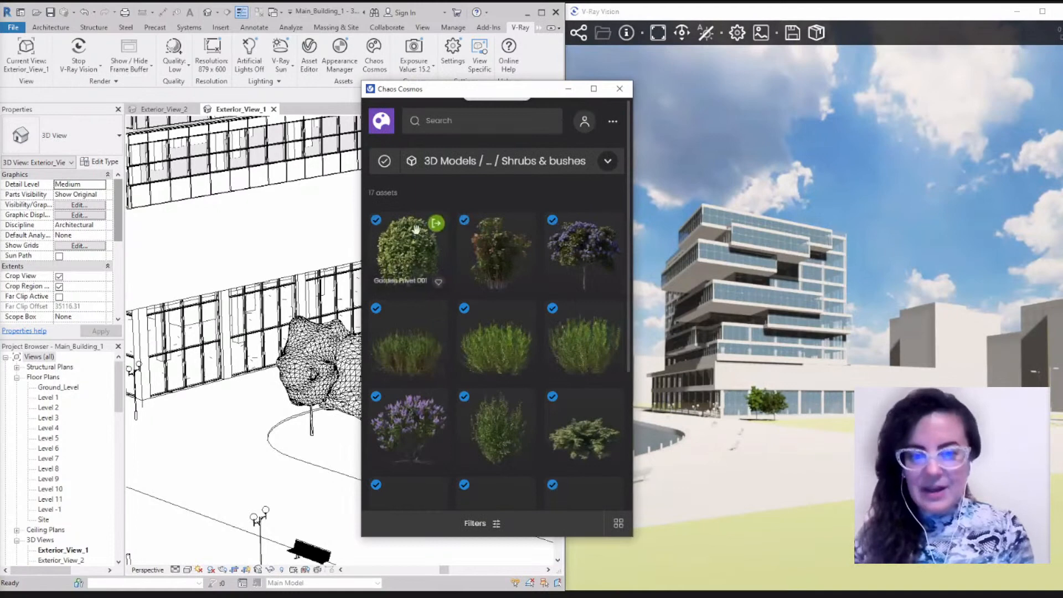
{"action": "left_click", "coordinate": [612, 312]}
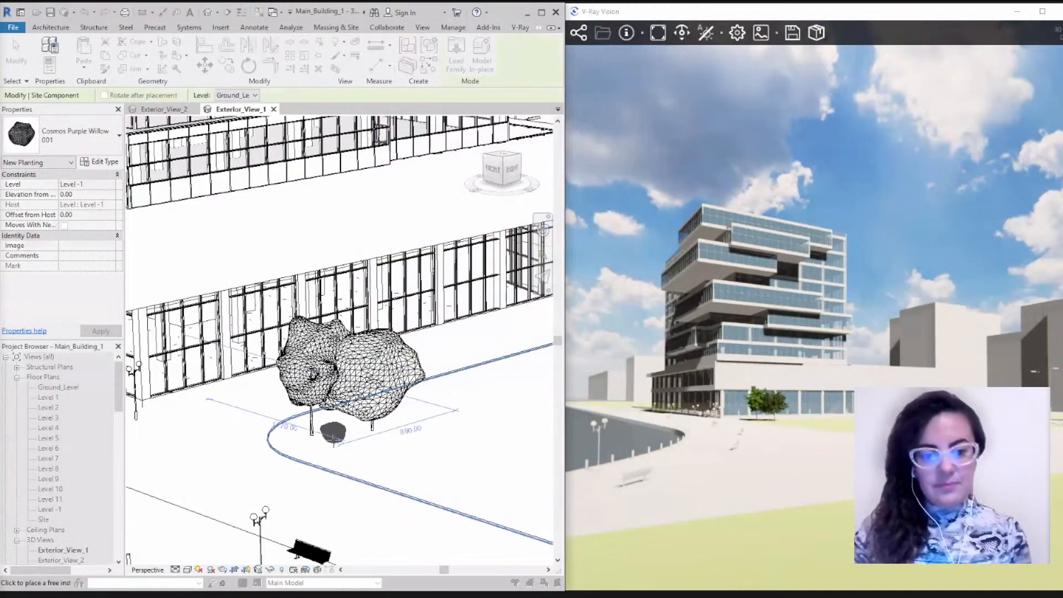
{"action": "left_click", "coordinate": [333, 439]}
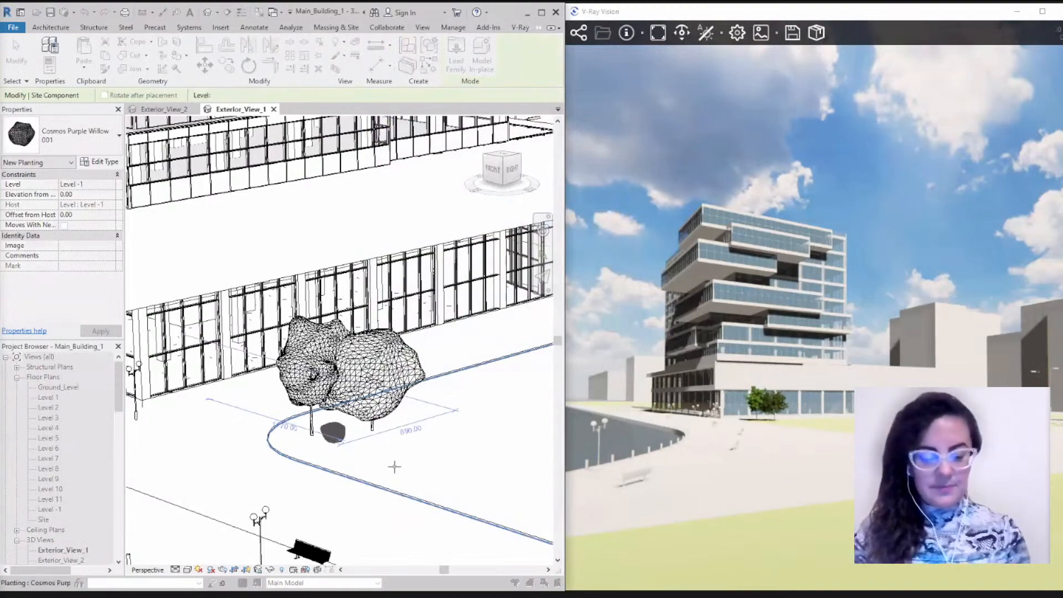
{"action": "key", "text": "Escape"}
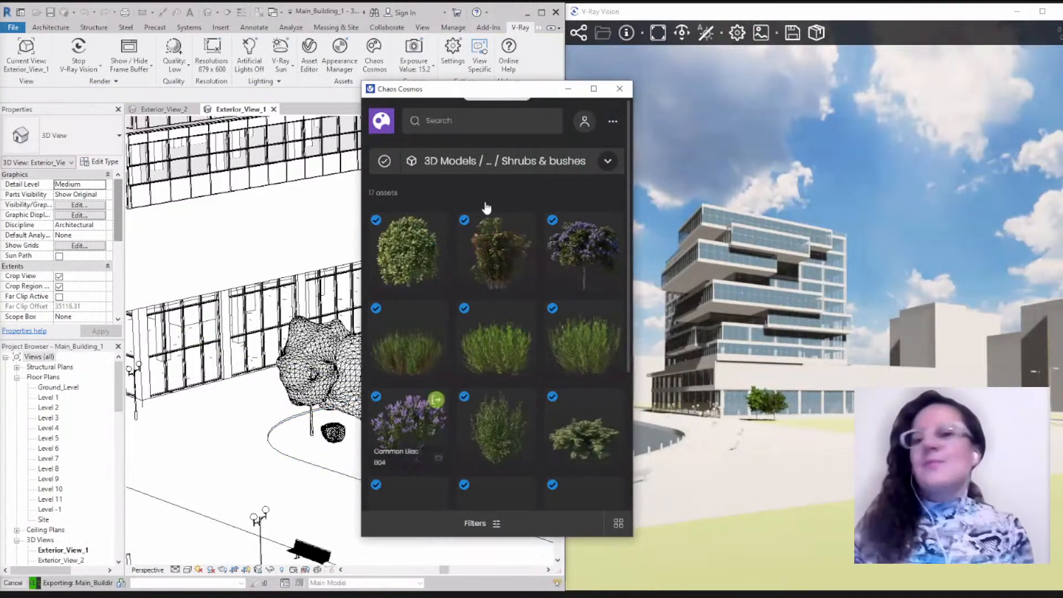
{"action": "left_click", "coordinate": [619, 89]}
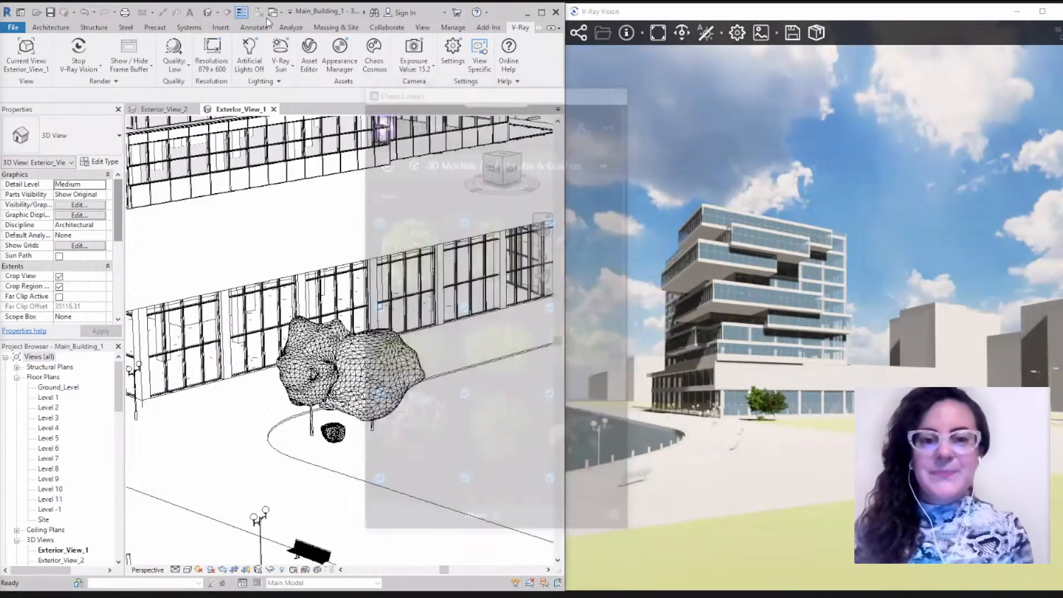
Step: Open the V-Ray Appearance Manager and compare the project's Revit and Cosmos family lists
{"action": "left_click", "coordinate": [339, 63]}
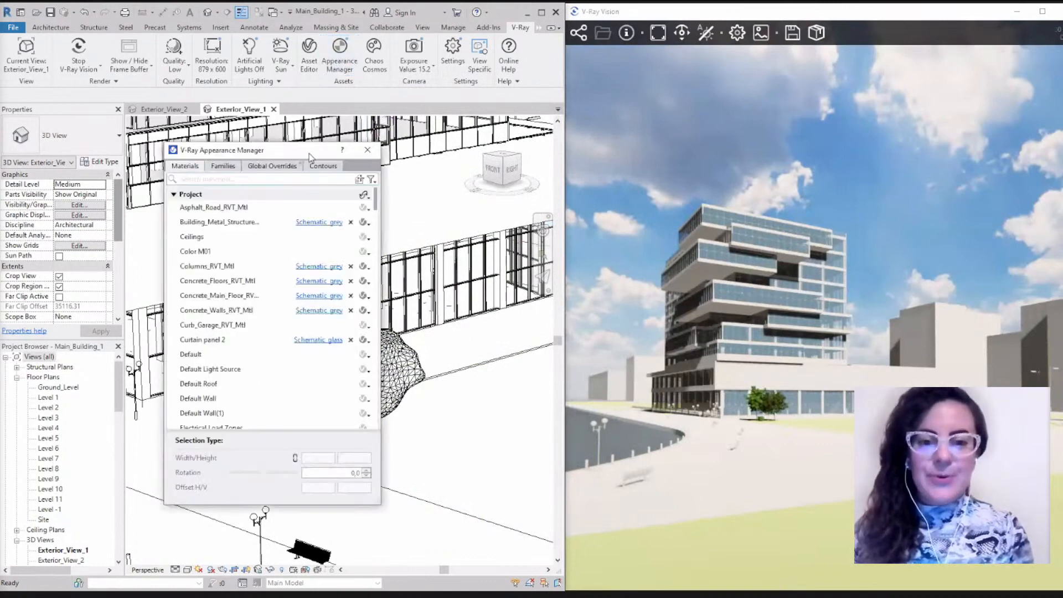
{"action": "left_click_drag", "start_coordinate": [311, 152], "coordinate": [444, 134]}
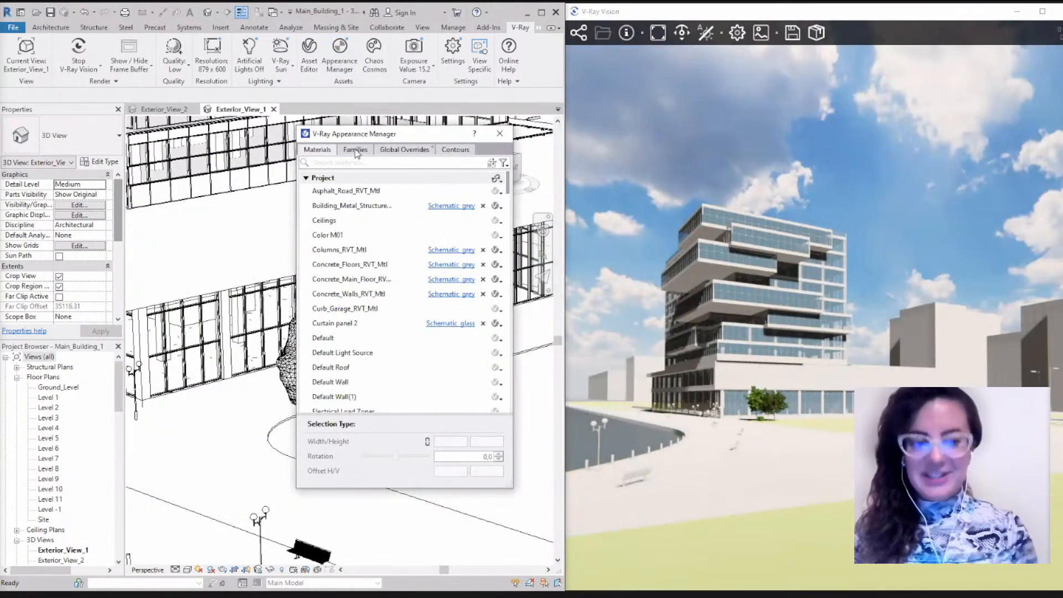
{"action": "left_click", "coordinate": [356, 149]}
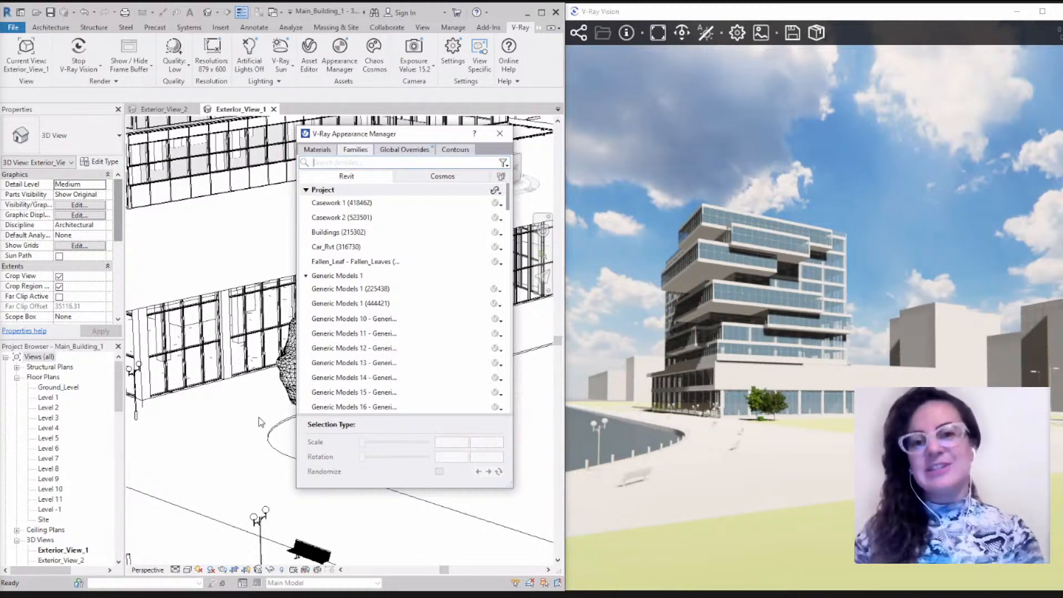
{"action": "left_click", "coordinate": [444, 178]}
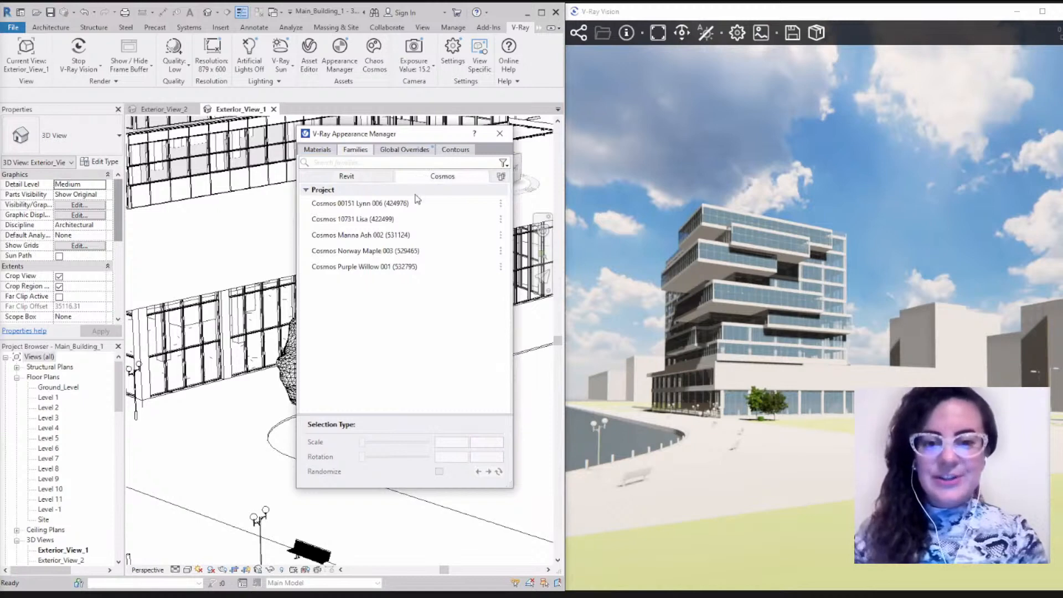
{"action": "left_click", "coordinate": [347, 176]}
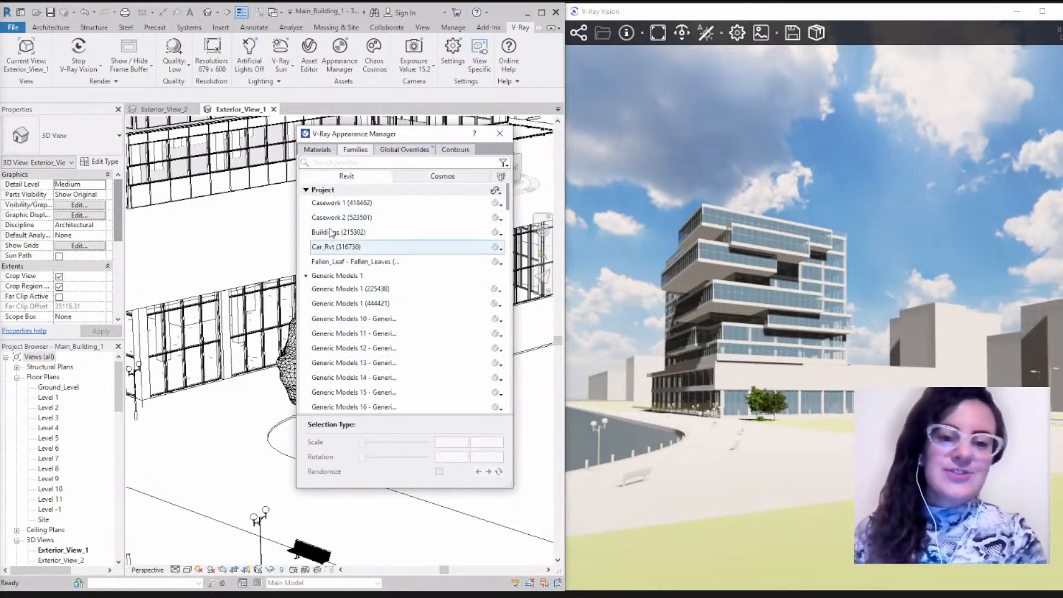
Step: Examine the proxy mesh and Cosmos replacement options for the Casework 2 family, and the families in the linked models
{"action": "left_click", "coordinate": [411, 218]}
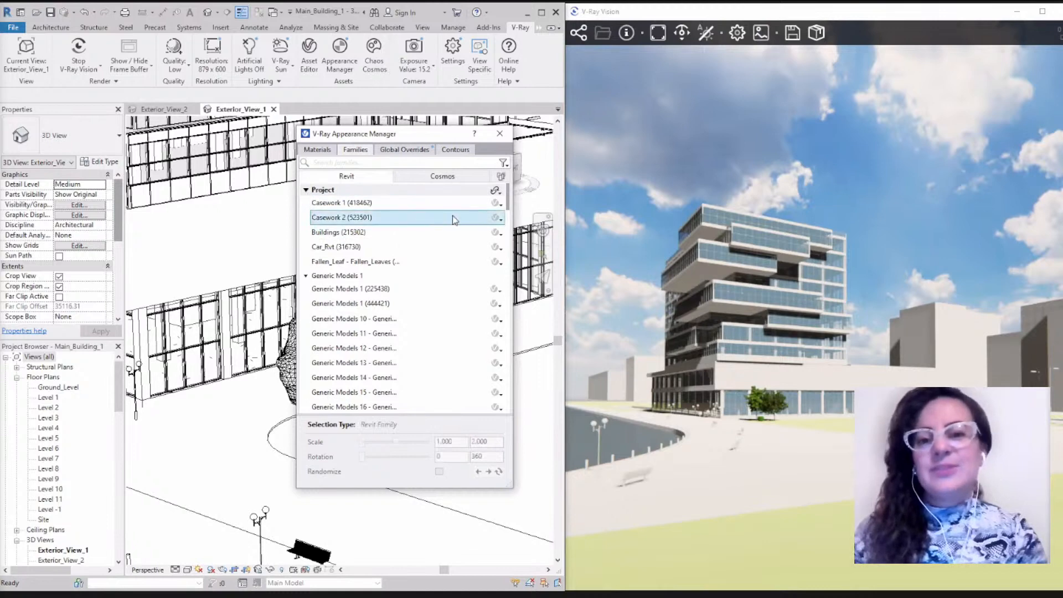
{"action": "left_click", "coordinate": [498, 219]}
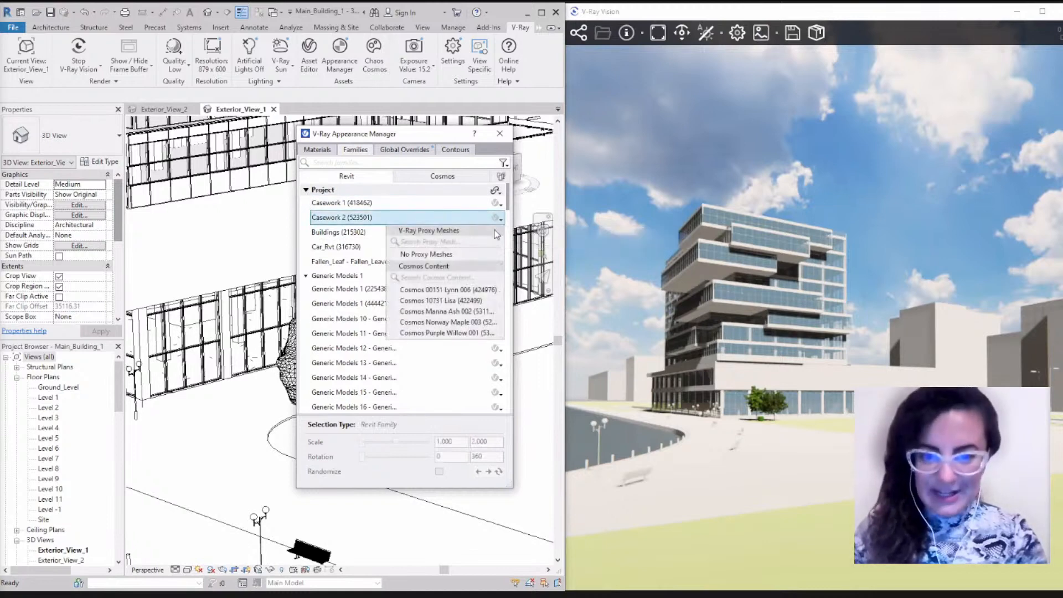
{"action": "left_click", "coordinate": [452, 222]}
{"action": "left_click", "coordinate": [497, 219]}
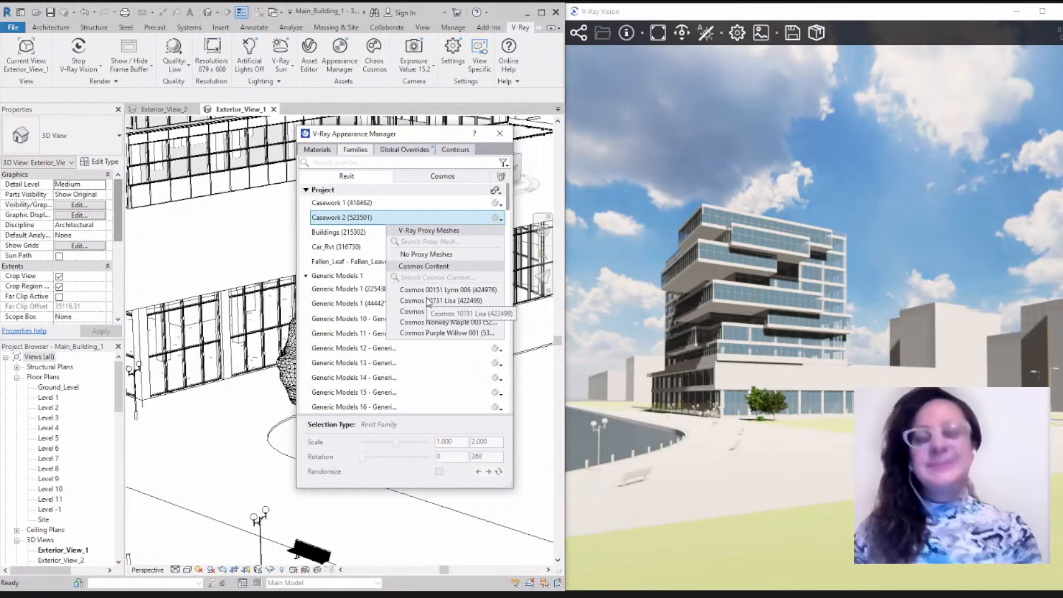
{"action": "left_click", "coordinate": [358, 220]}
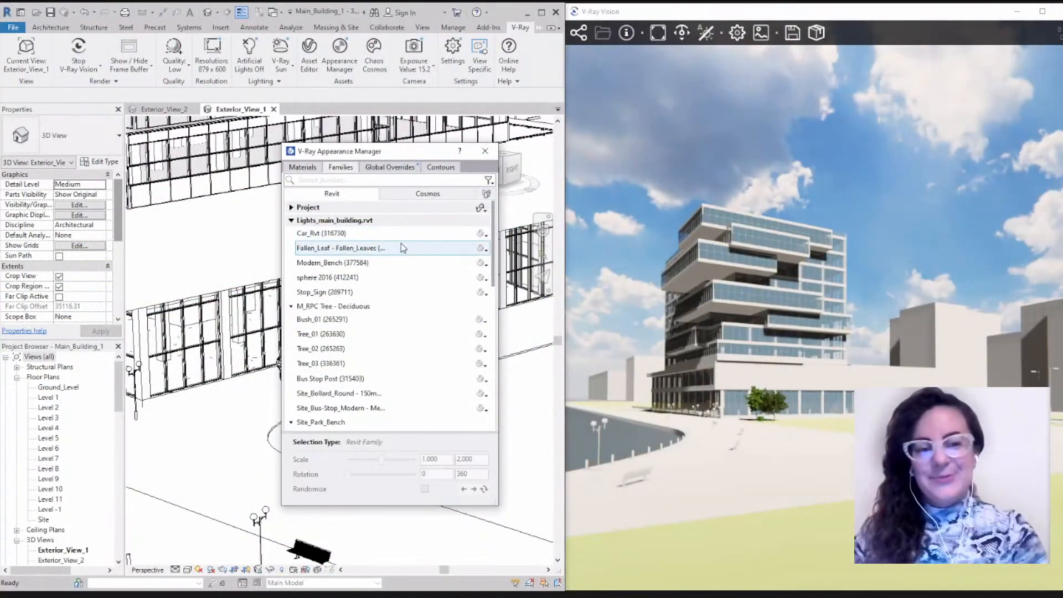
{"action": "left_click", "coordinate": [313, 207]}
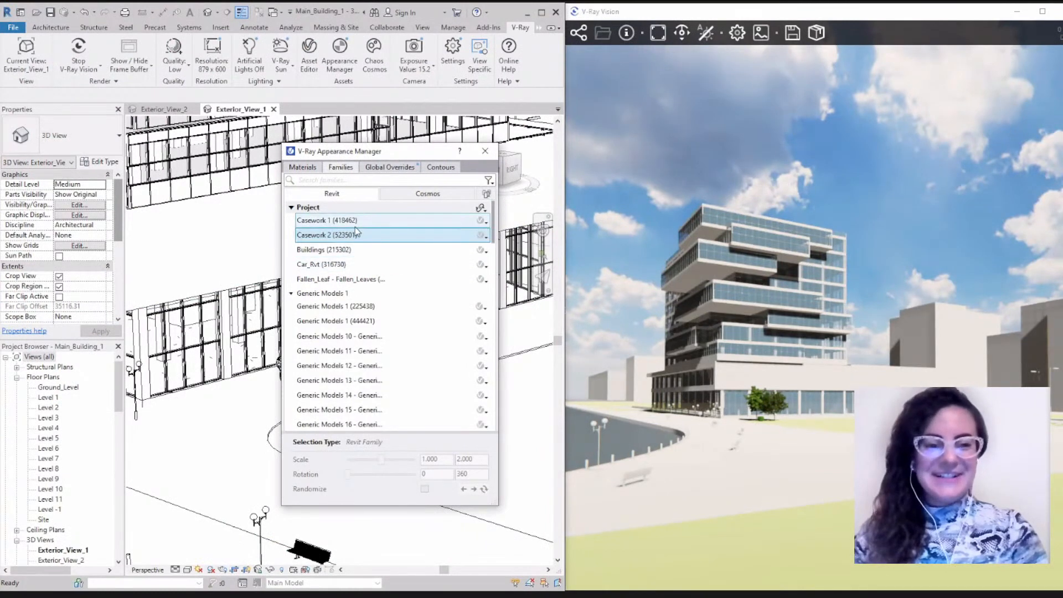
Step: Examine the materials of the project and its linked files Lights_main_building.rvt and Site.rvt, including the linked replacements options
{"action": "left_click", "coordinate": [303, 168]}
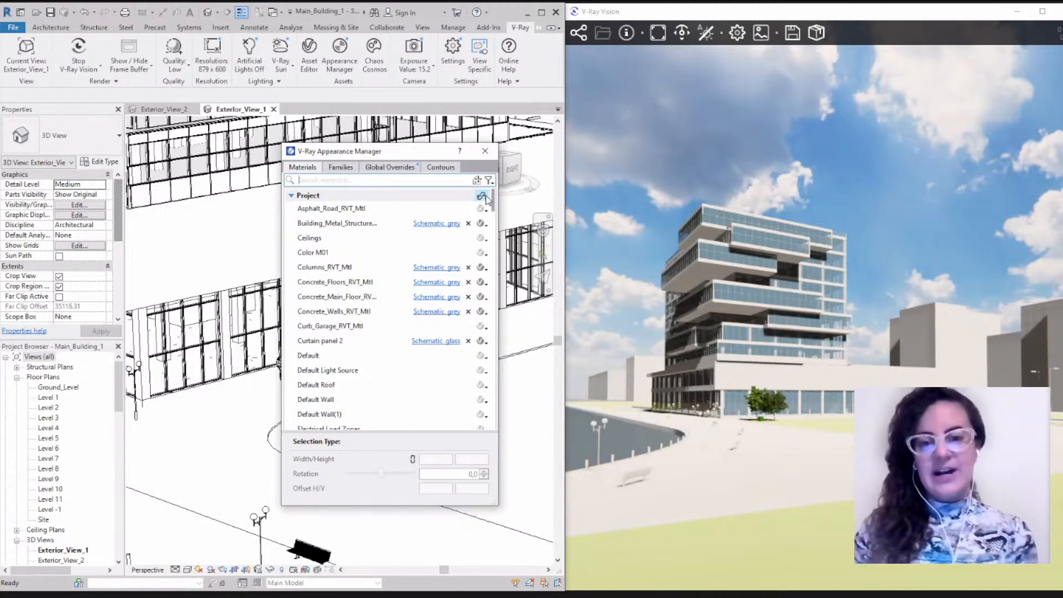
{"action": "left_click", "coordinate": [318, 196]}
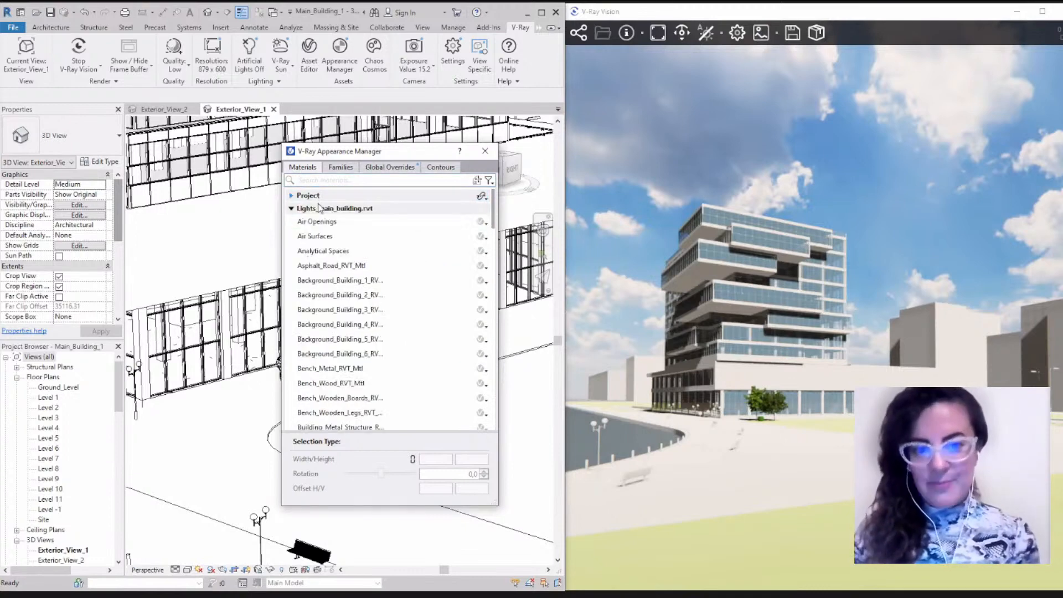
{"action": "left_click", "coordinate": [332, 209]}
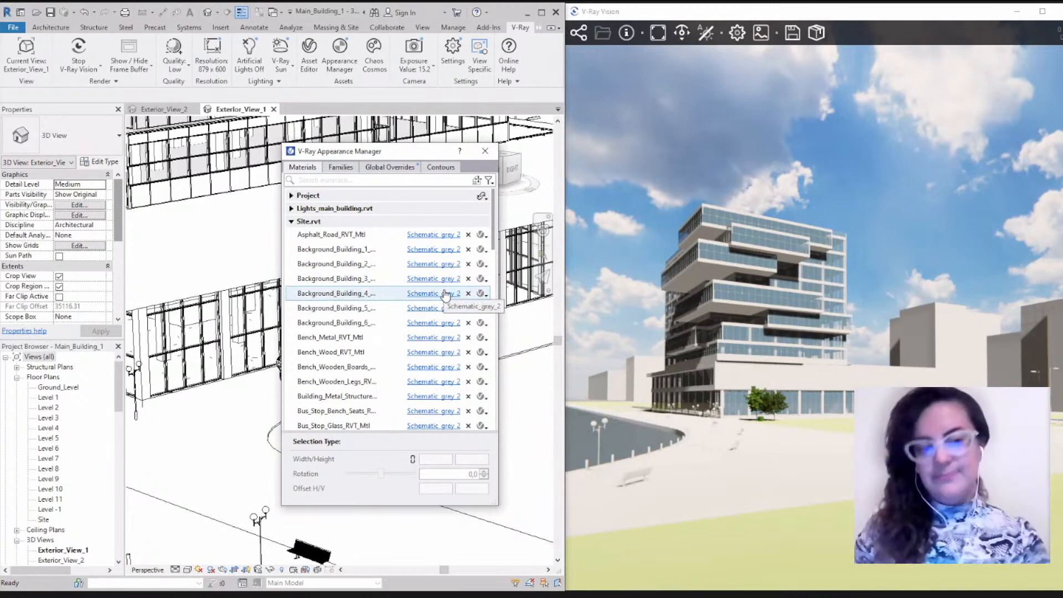
{"action": "left_click", "coordinate": [482, 197]}
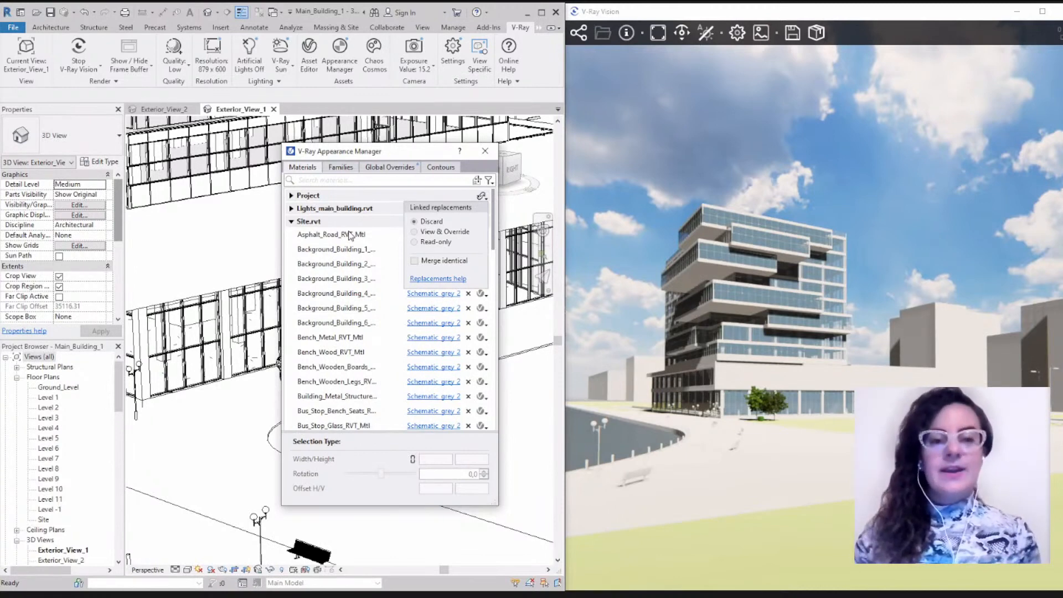
{"action": "left_click", "coordinate": [388, 197]}
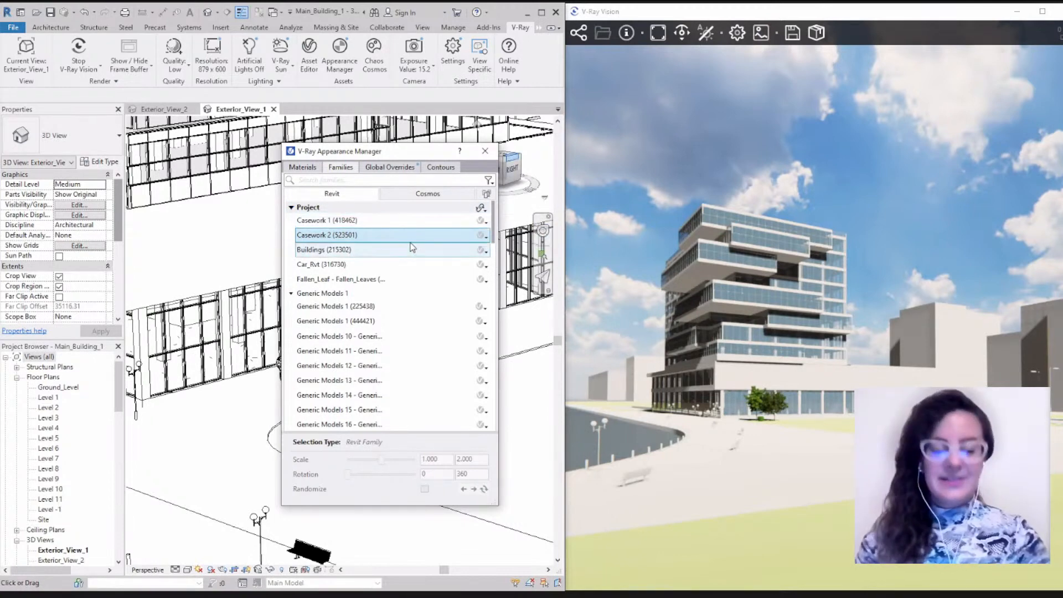
Step: Replace the leaf materials of the Cosmos Manna Ash 002, Material 4 to Material 7, with Schematic_green
{"action": "left_click", "coordinate": [427, 195]}
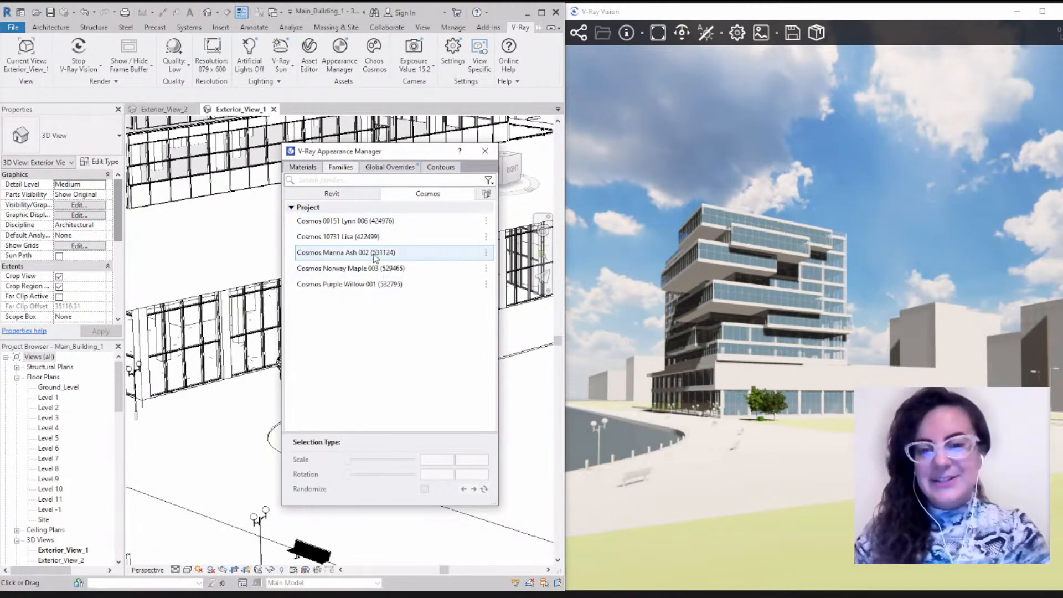
{"action": "left_click", "coordinate": [468, 253]}
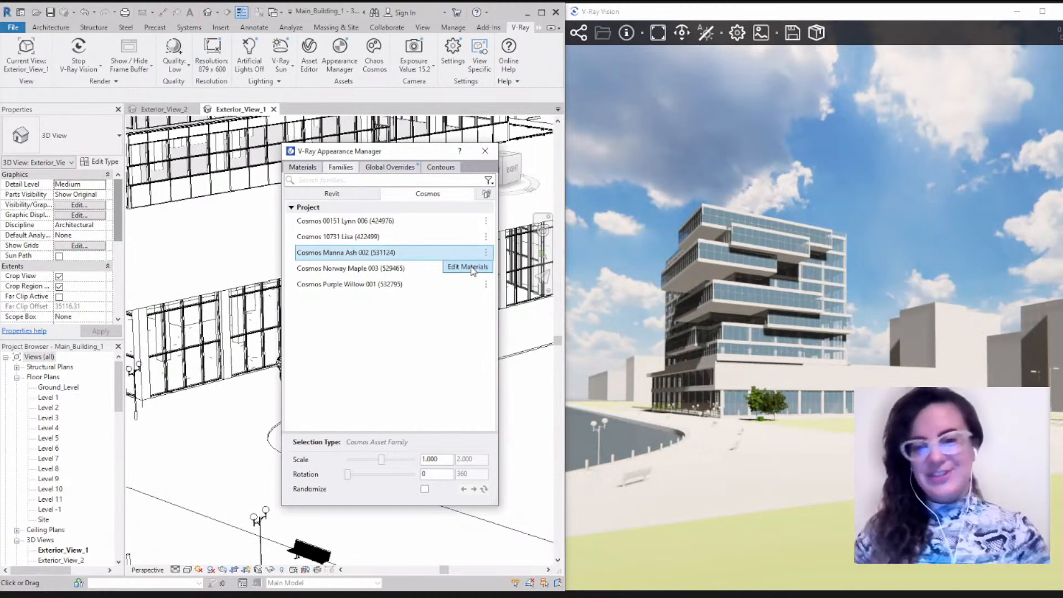
{"action": "left_click", "coordinate": [470, 267]}
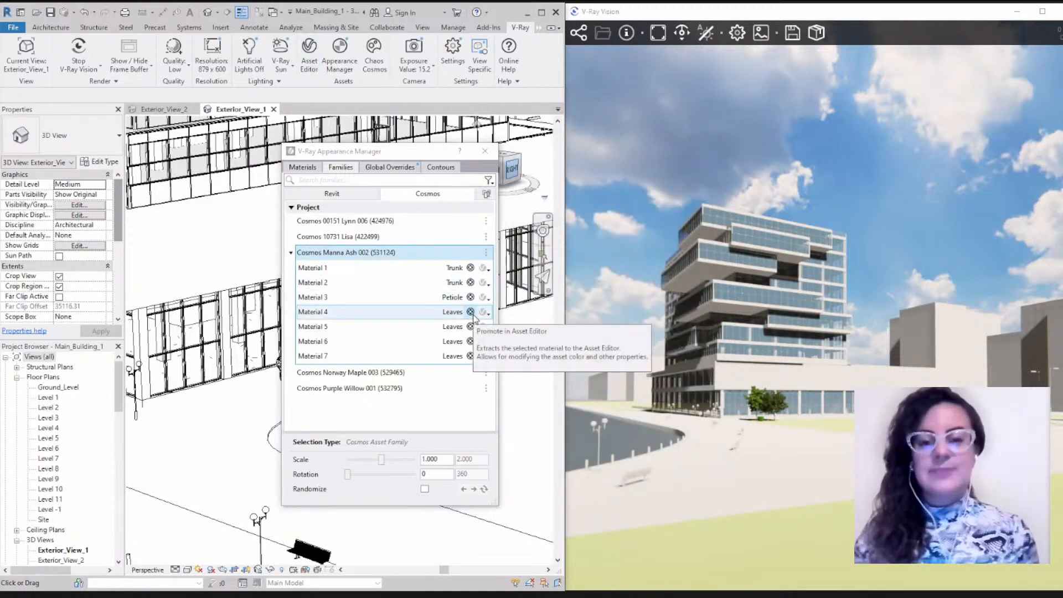
{"action": "left_click", "coordinate": [388, 311]}
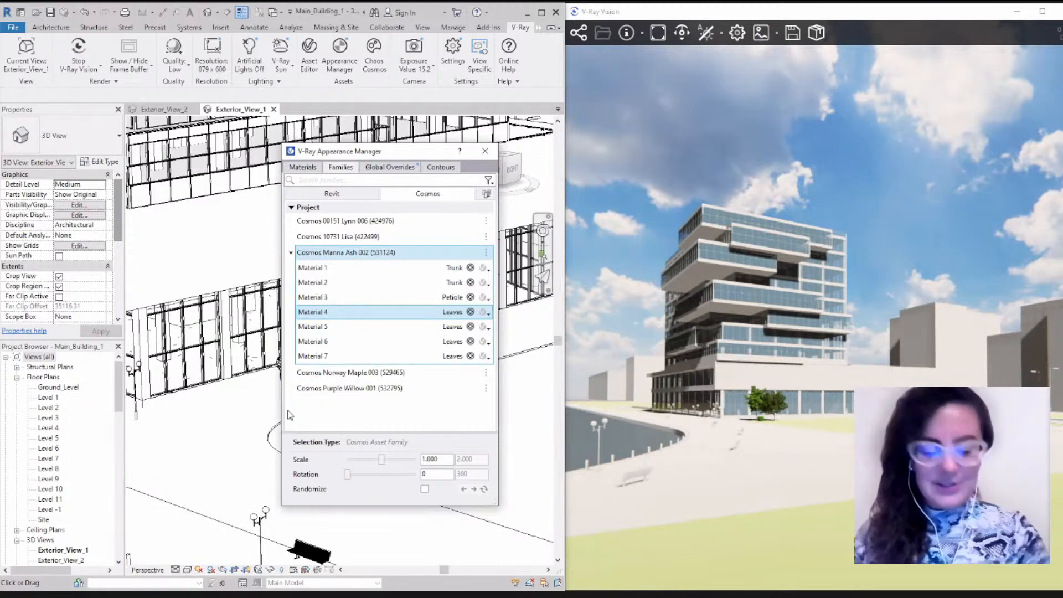
{"action": "left_click", "coordinate": [358, 358], "text": "shift"}
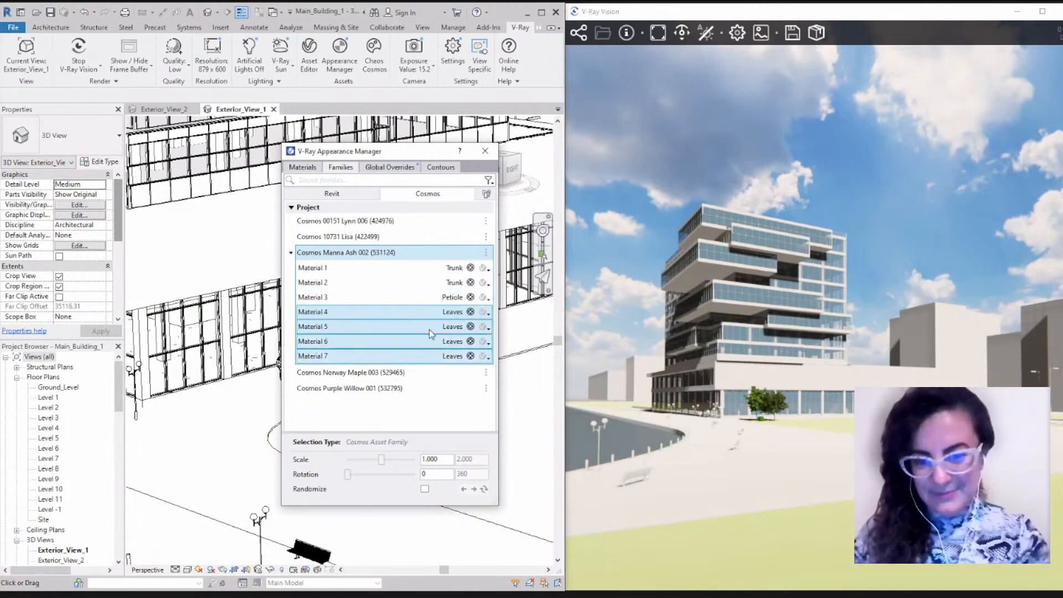
{"action": "left_click", "coordinate": [488, 327]}
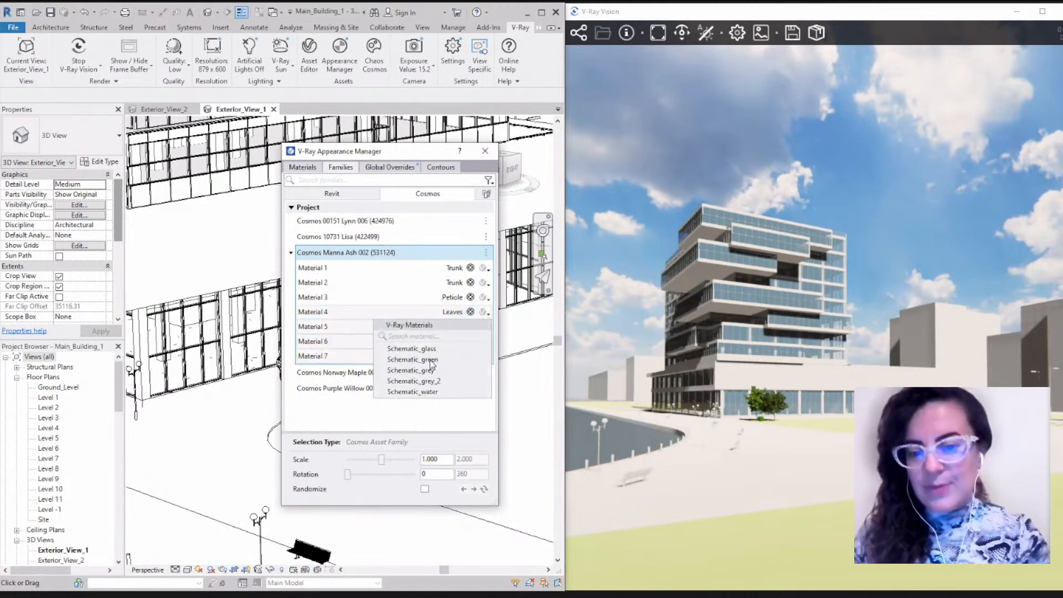
{"action": "left_click", "coordinate": [413, 360]}
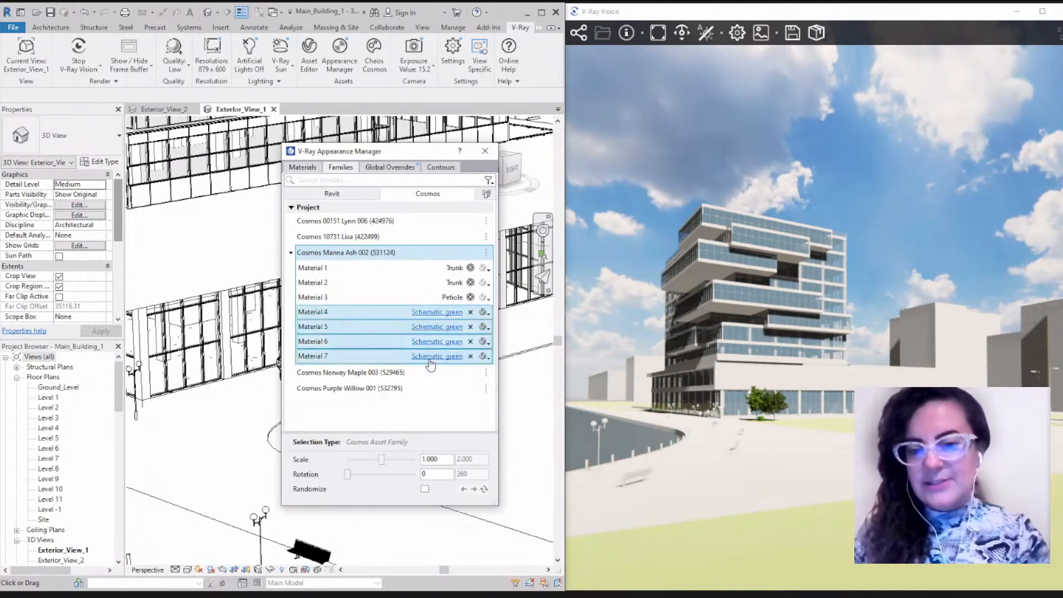
{"action": "left_click", "coordinate": [391, 329]}
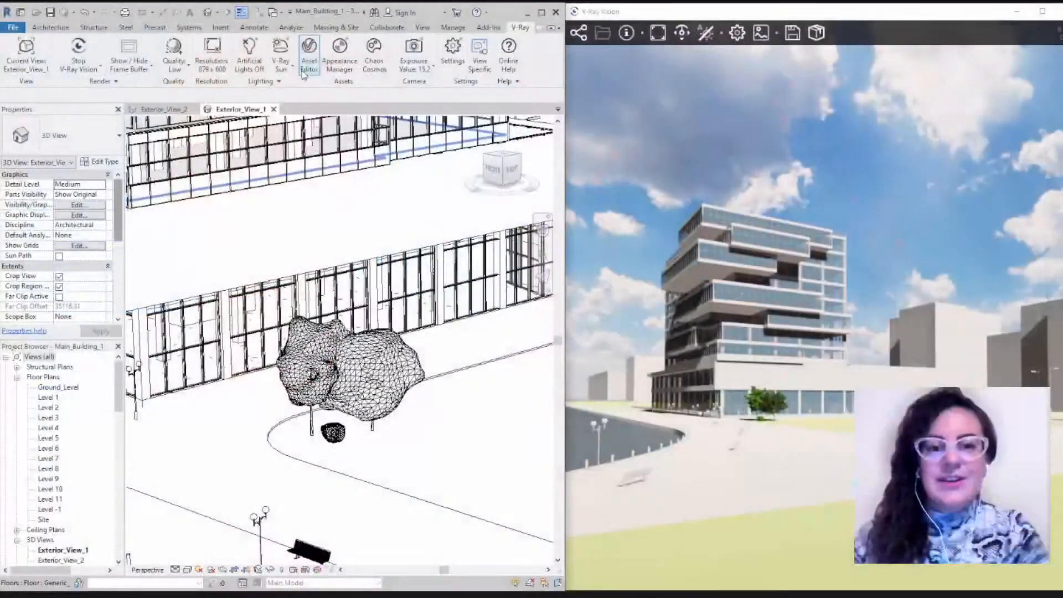
Step: Add a Scatter geometry in the V-Ray Asset Editor and move the editor clear of the trees in the model view
{"action": "left_click", "coordinate": [309, 52]}
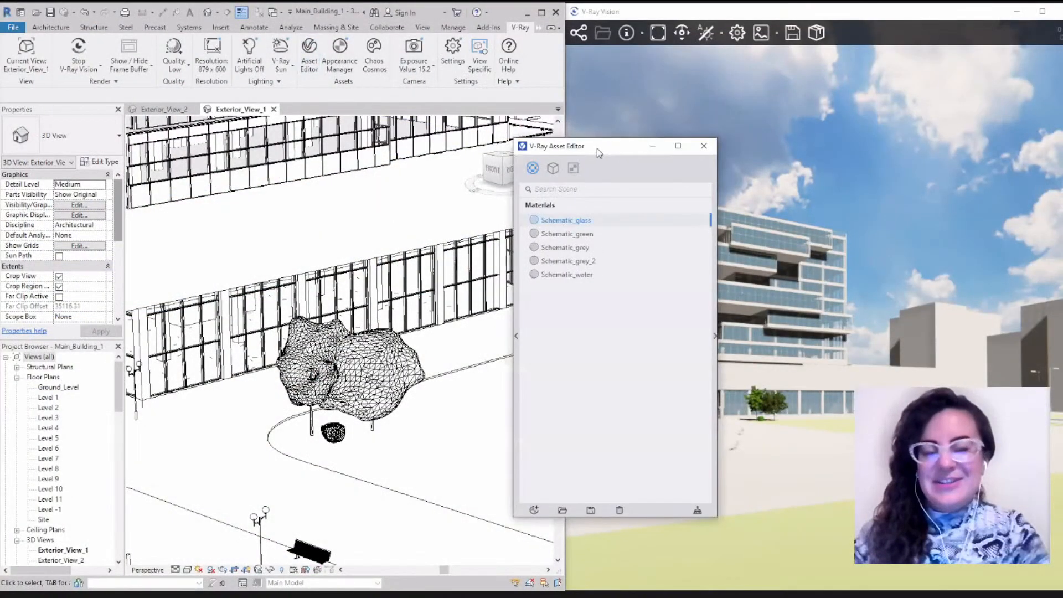
{"action": "left_click", "coordinate": [516, 335]}
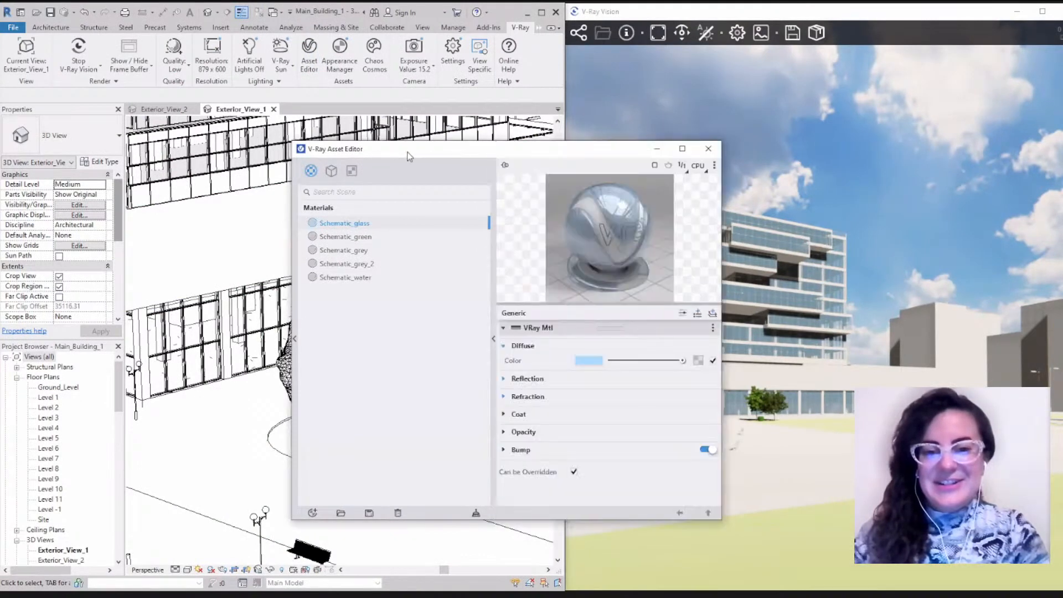
{"action": "left_click_drag", "start_coordinate": [408, 155], "coordinate": [373, 157]}
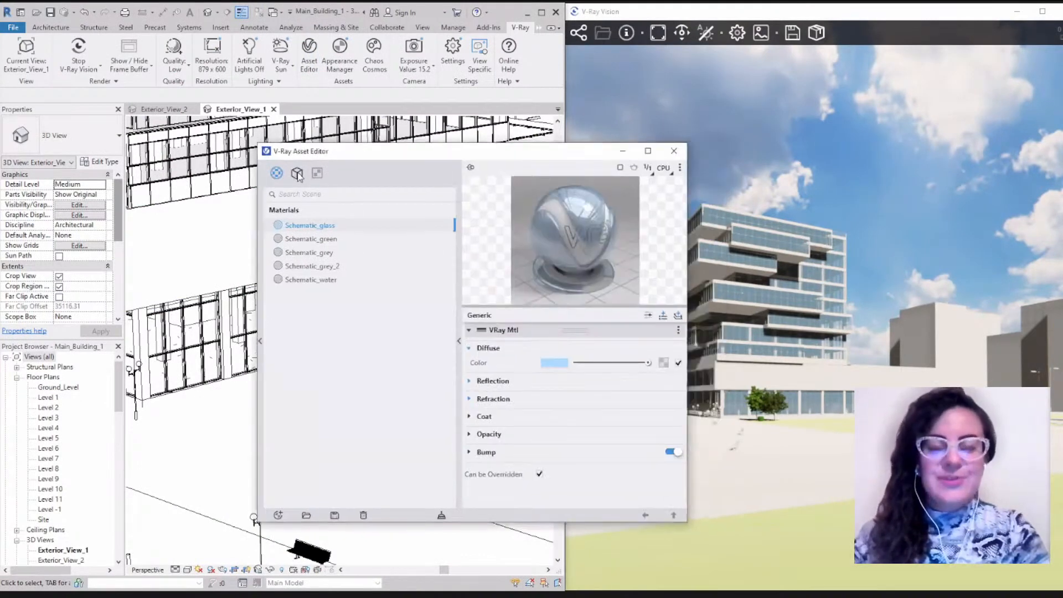
{"action": "left_click", "coordinate": [297, 174]}
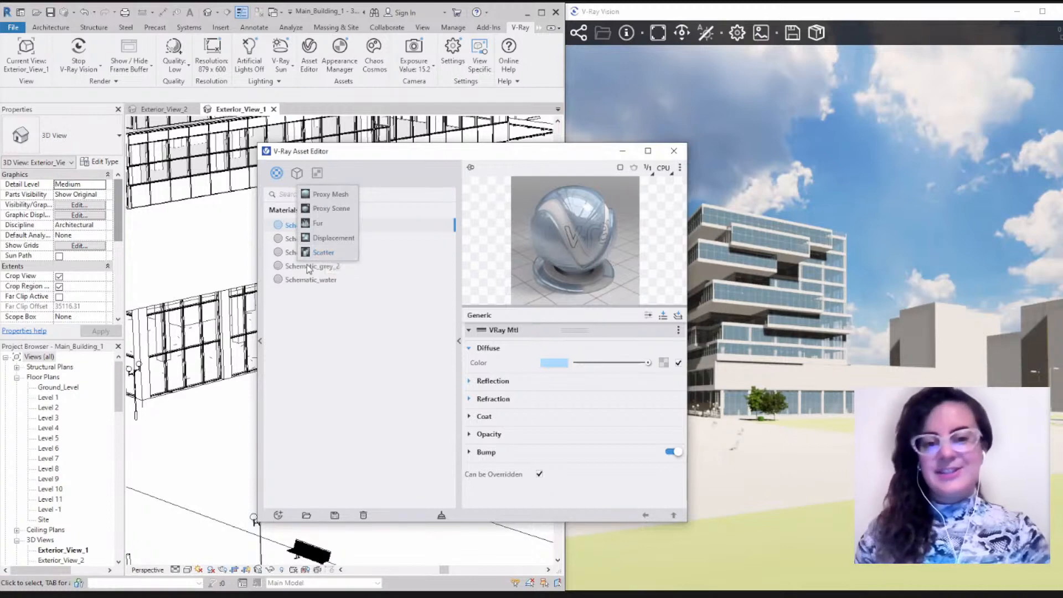
{"action": "left_click", "coordinate": [323, 253]}
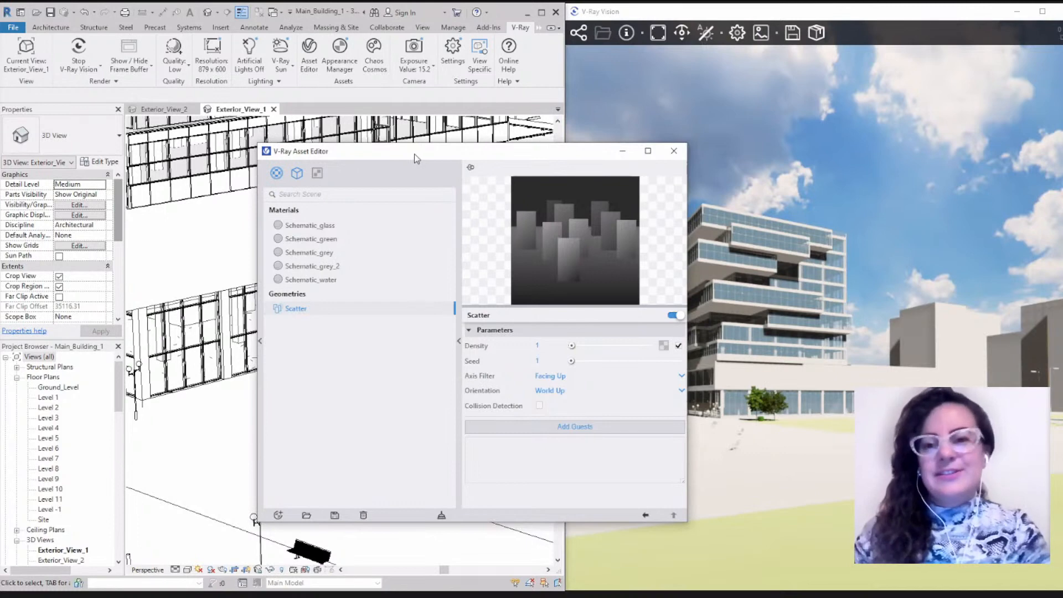
{"action": "left_click_drag", "start_coordinate": [445, 145], "coordinate": [554, 133]}
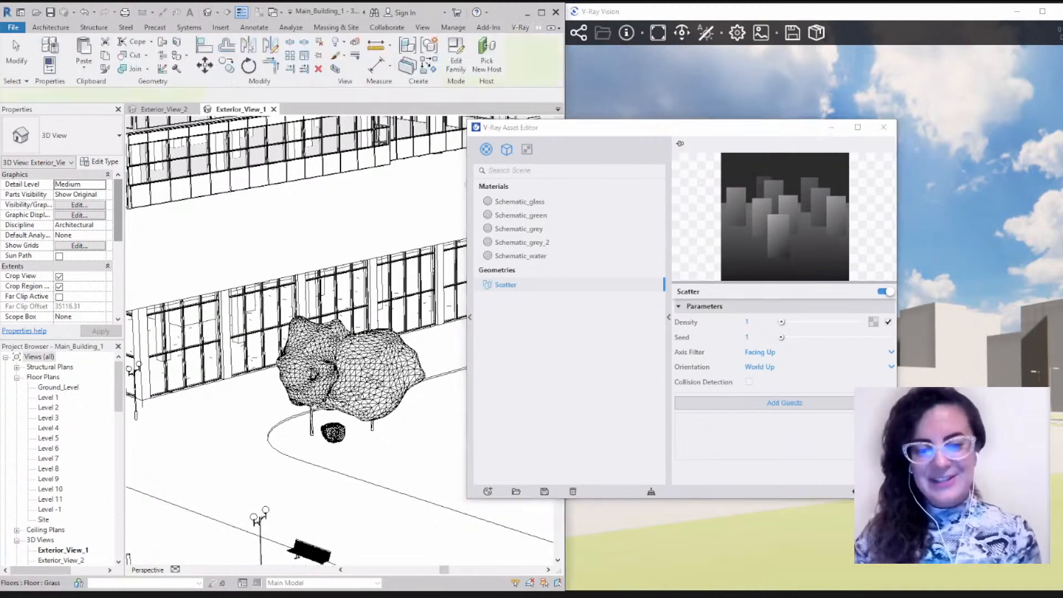
Step: Add the Cosmos Norway Maple 003, Manna Ash 002 and Purple Willow 001 plants as guests of the Scatter
{"action": "left_click", "coordinate": [351, 407]}
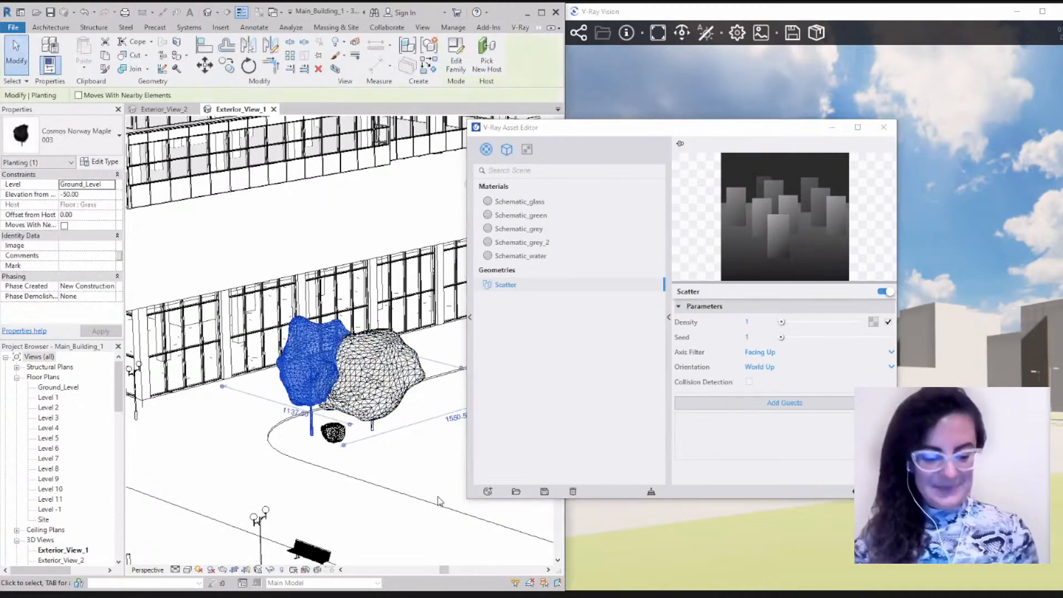
{"action": "left_click", "coordinate": [378, 396], "text": "ctrl"}
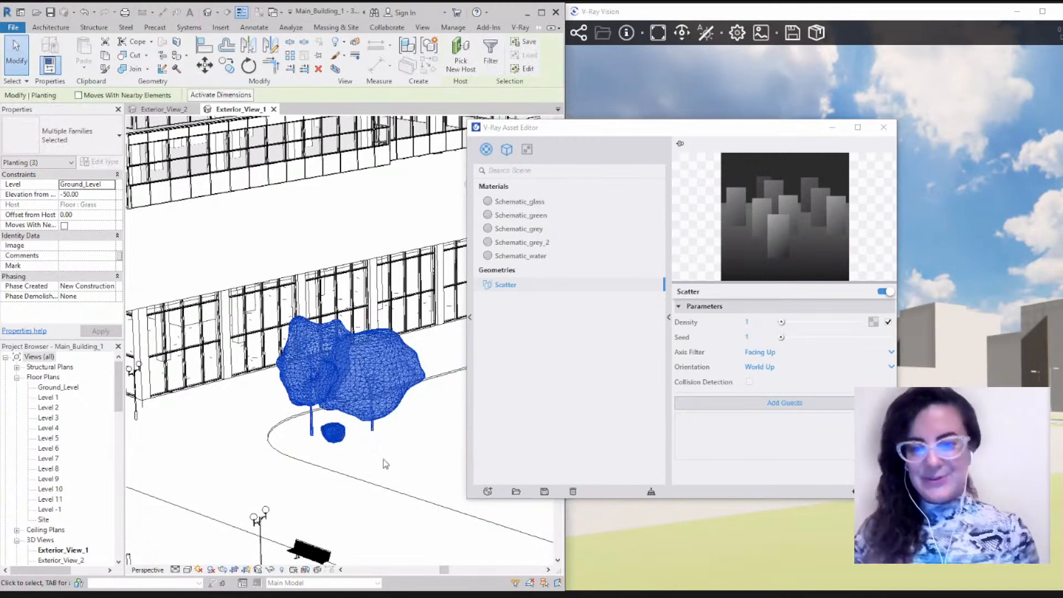
{"action": "left_click", "coordinate": [780, 405]}
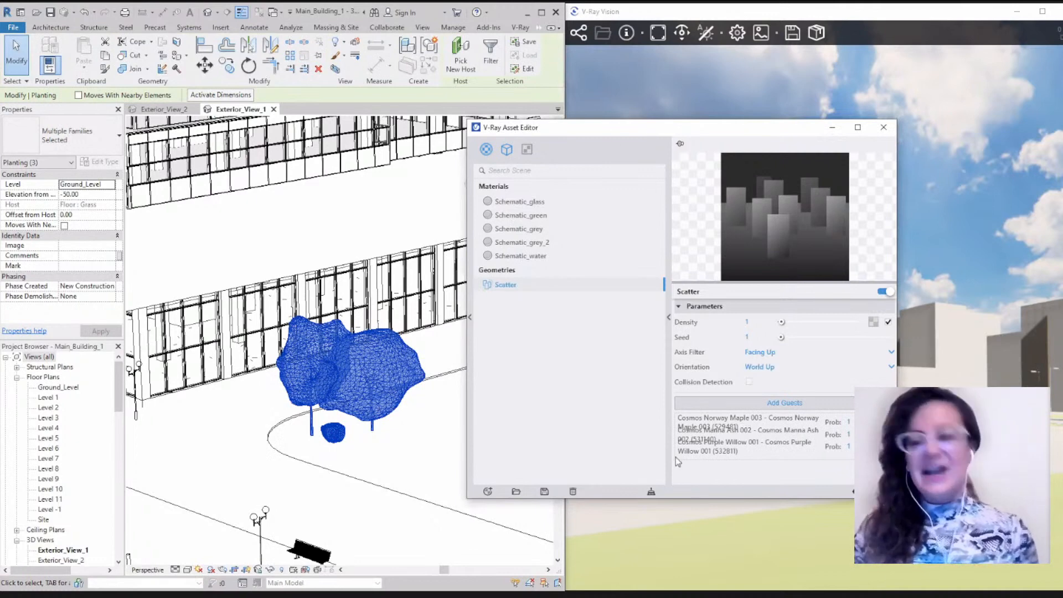
{"action": "left_click_drag", "start_coordinate": [649, 126], "coordinate": [587, 127]}
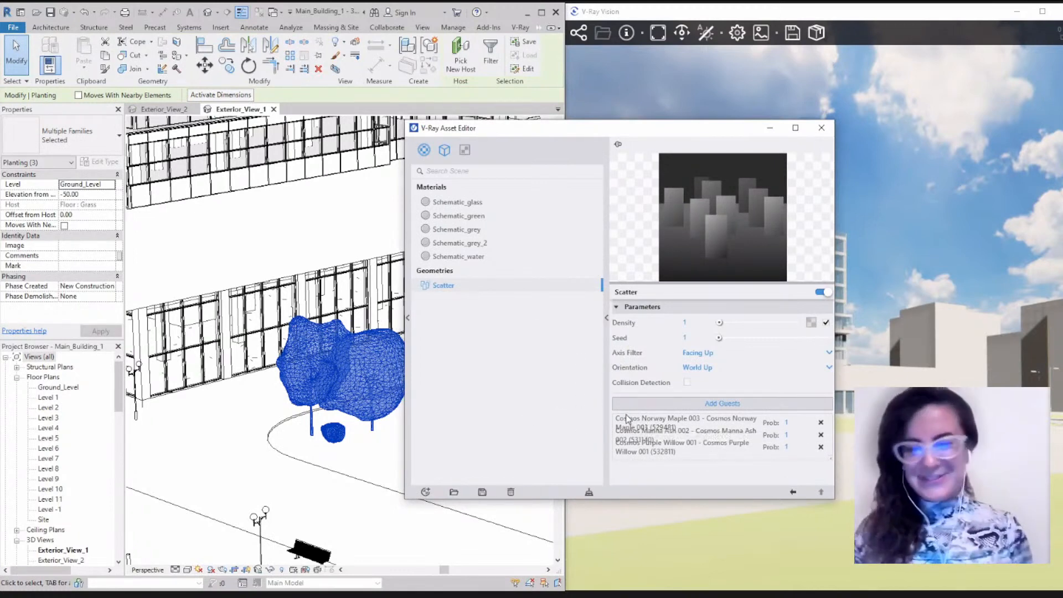
Step: Examine the Scatter's density and placement parameters, close the V-Ray Asset Editor and deselect the plants
{"action": "double_click", "coordinate": [685, 322]}
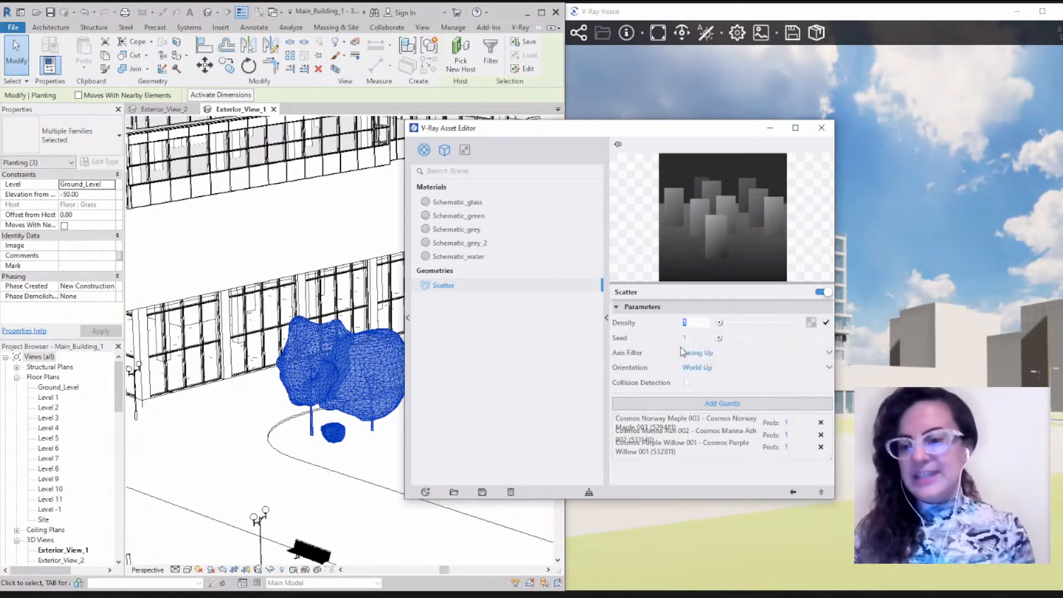
{"action": "left_click", "coordinate": [561, 366]}
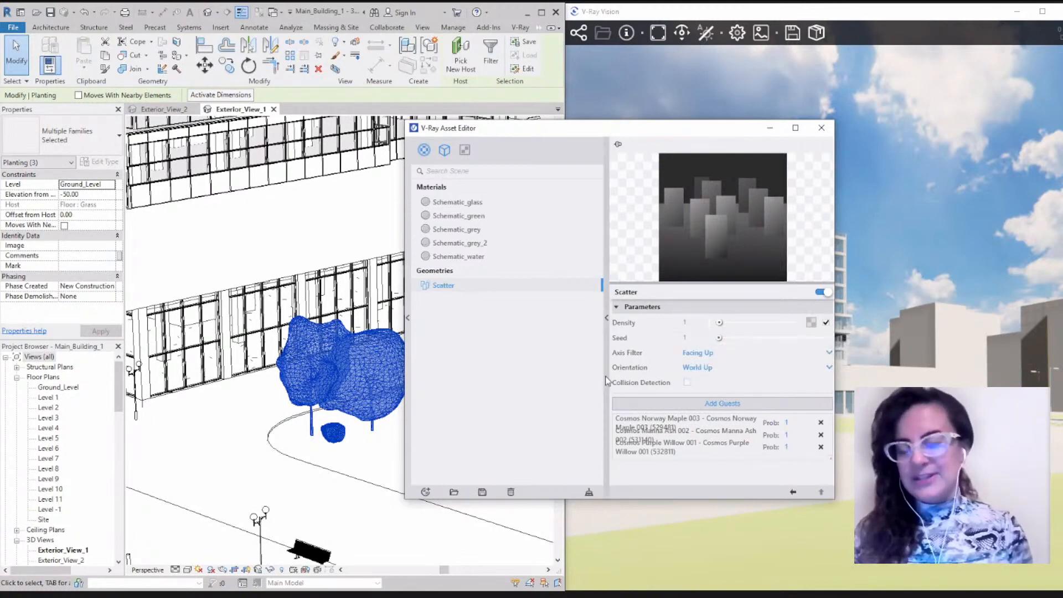
{"action": "mouse_move", "coordinate": [633, 327]}
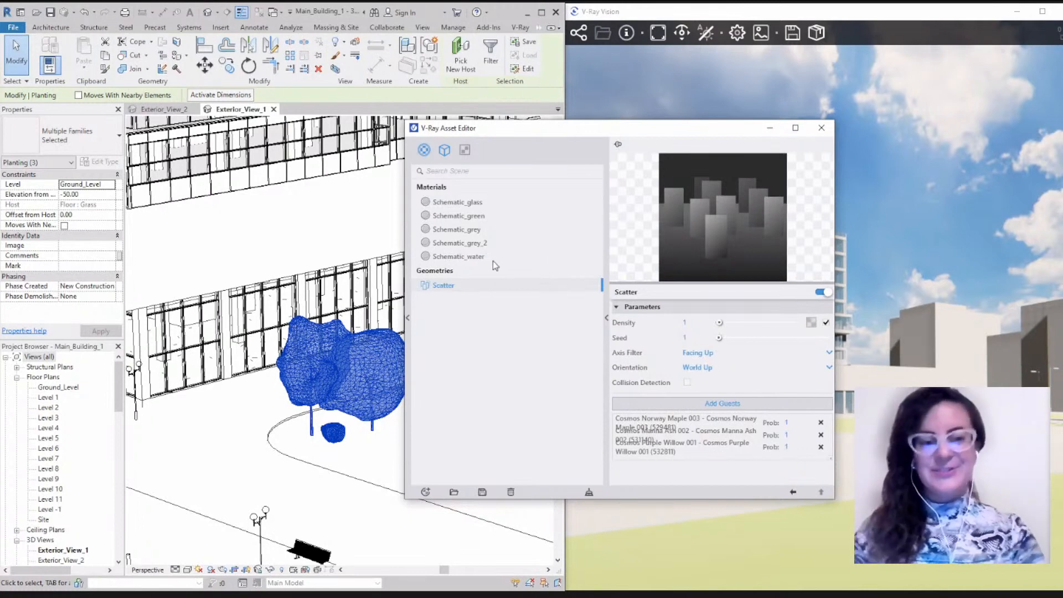
{"action": "left_click", "coordinate": [822, 128]}
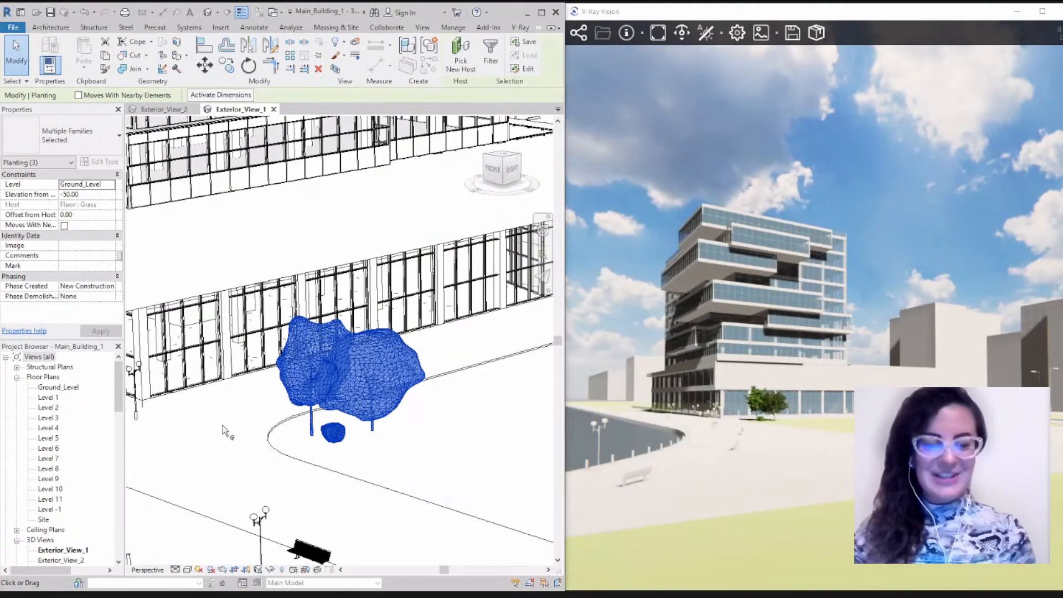
{"action": "left_click", "coordinate": [224, 432]}
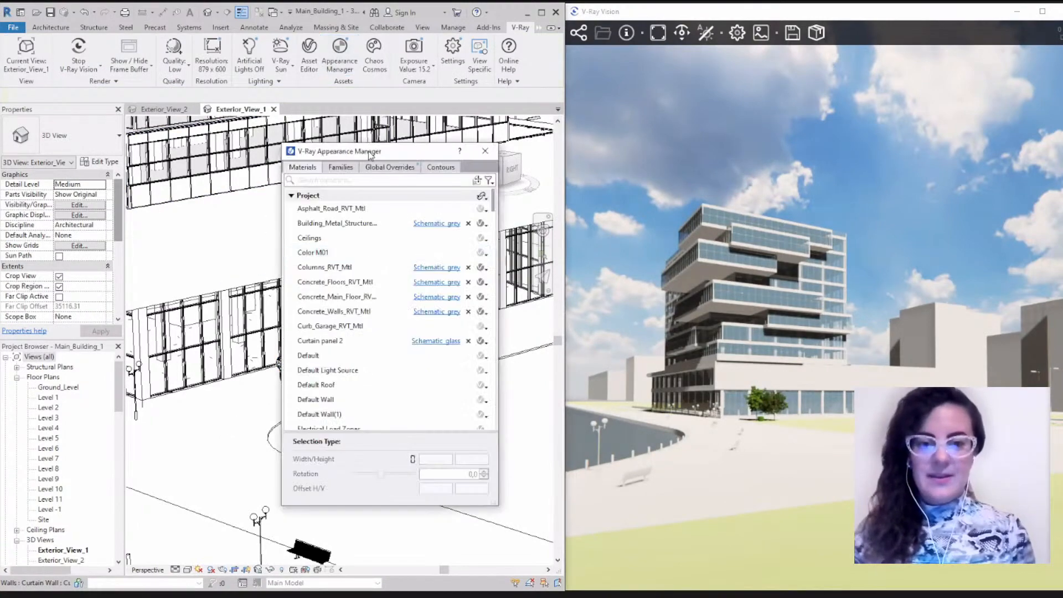
Step: Add the Grass floor beside the building to the scatter host families in the V-Ray Appearance Manager
{"action": "left_click_drag", "start_coordinate": [368, 151], "coordinate": [478, 156]}
{"action": "left_click", "coordinate": [451, 171]}
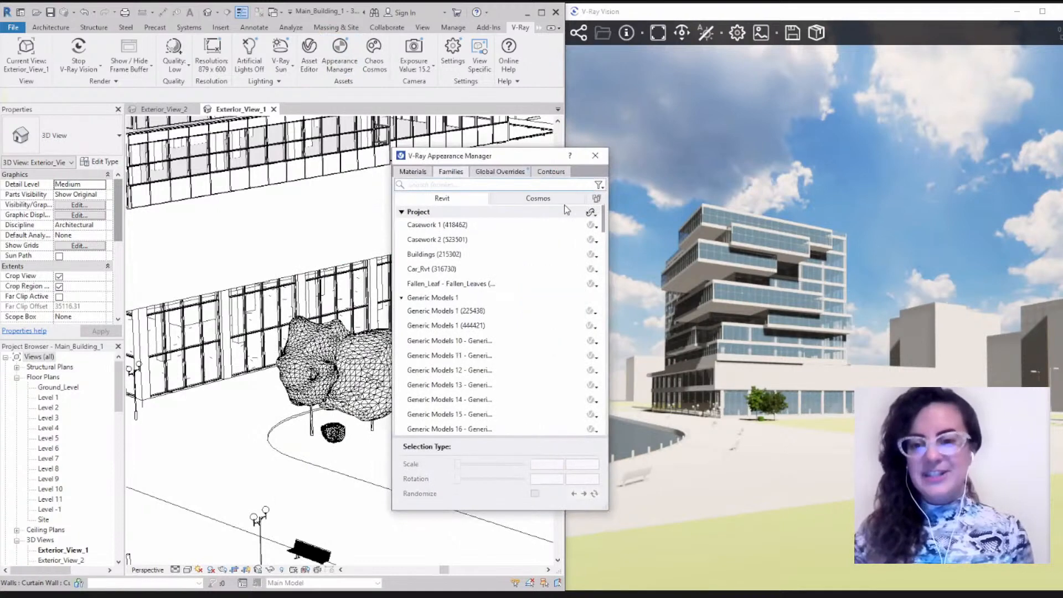
{"action": "left_click", "coordinate": [599, 199]}
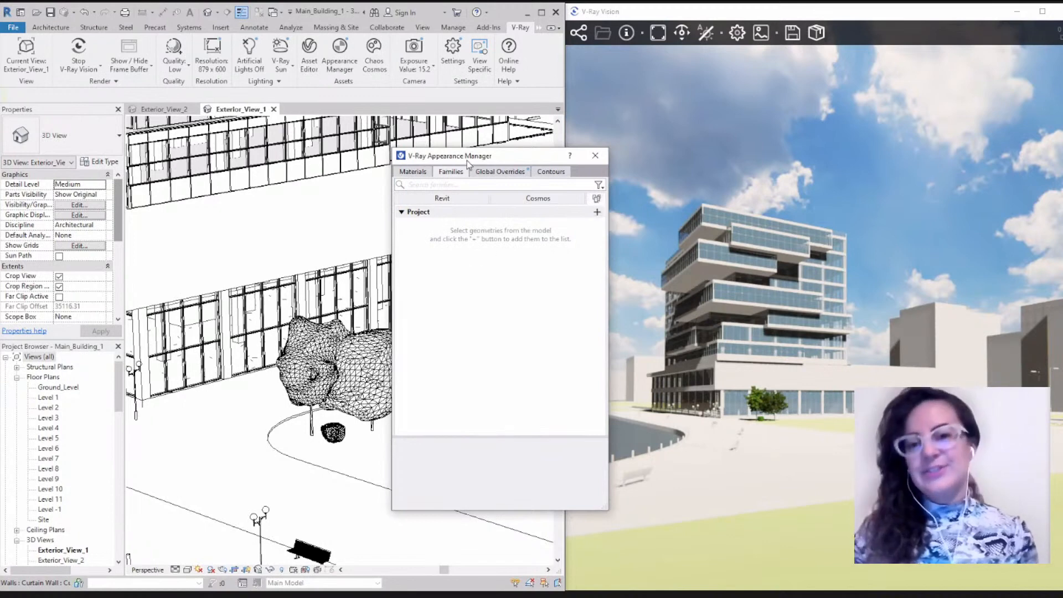
{"action": "left_click_drag", "start_coordinate": [473, 160], "coordinate": [625, 159]}
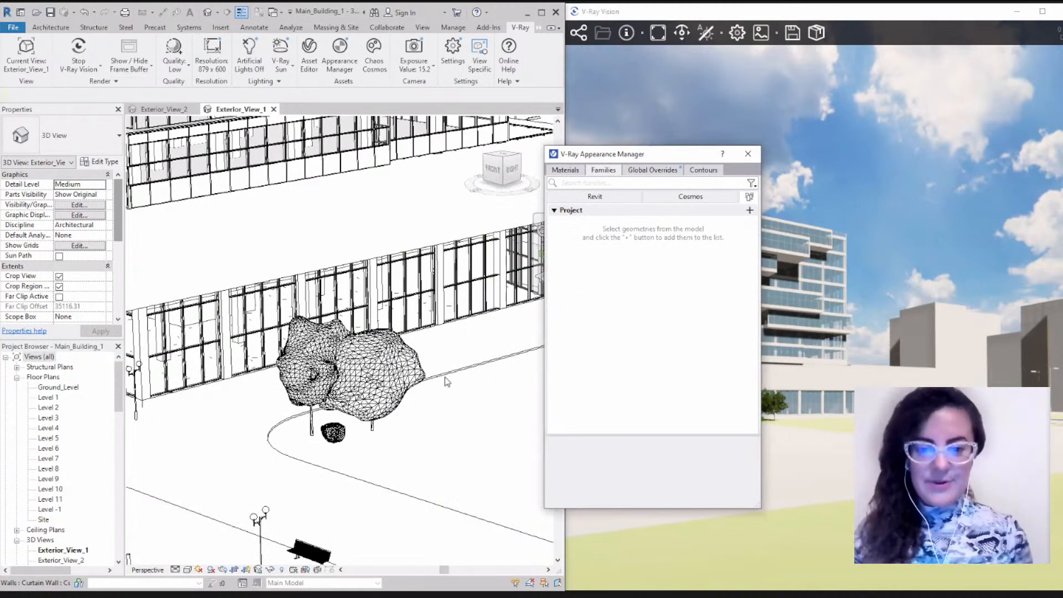
{"action": "left_click", "coordinate": [491, 388]}
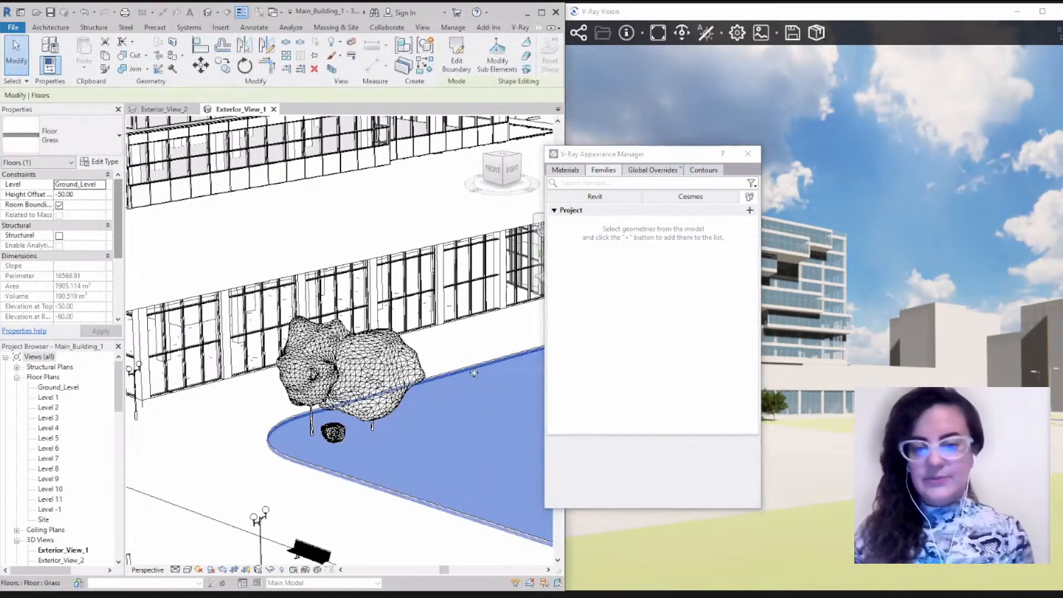
{"action": "left_click", "coordinate": [750, 211]}
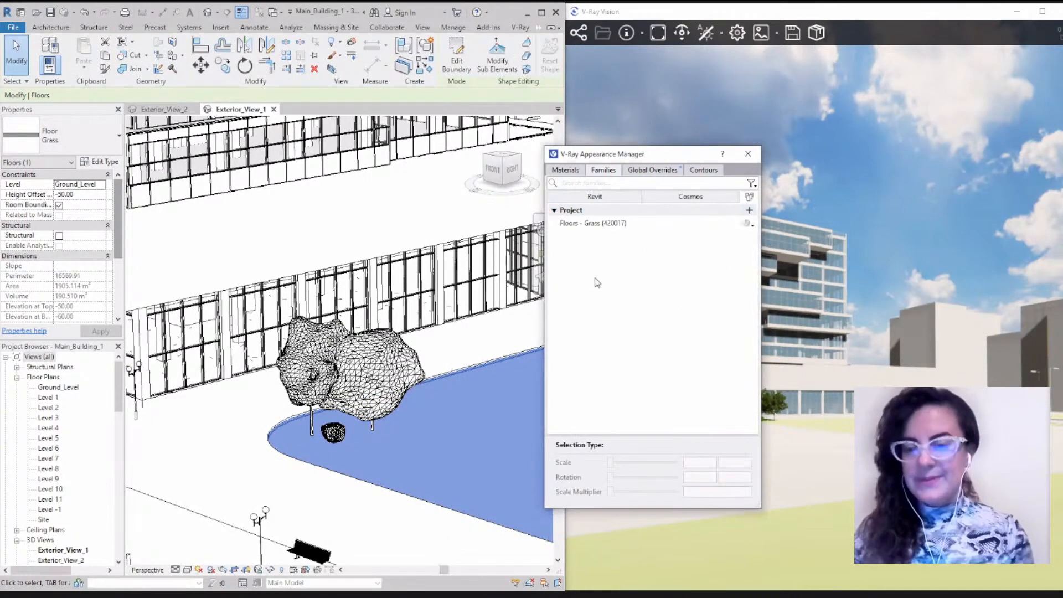
Step: Assign the Scatter to the Floors - Grass host, close the Appearance Manager and deselect the floor
{"action": "left_click", "coordinate": [649, 226]}
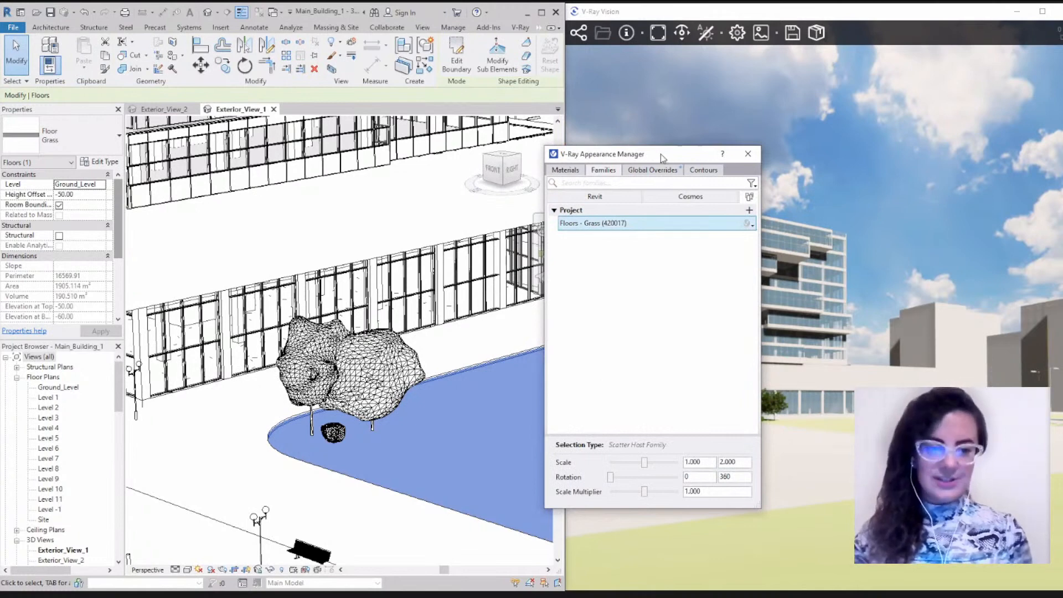
{"action": "left_click_drag", "start_coordinate": [660, 154], "coordinate": [538, 171]}
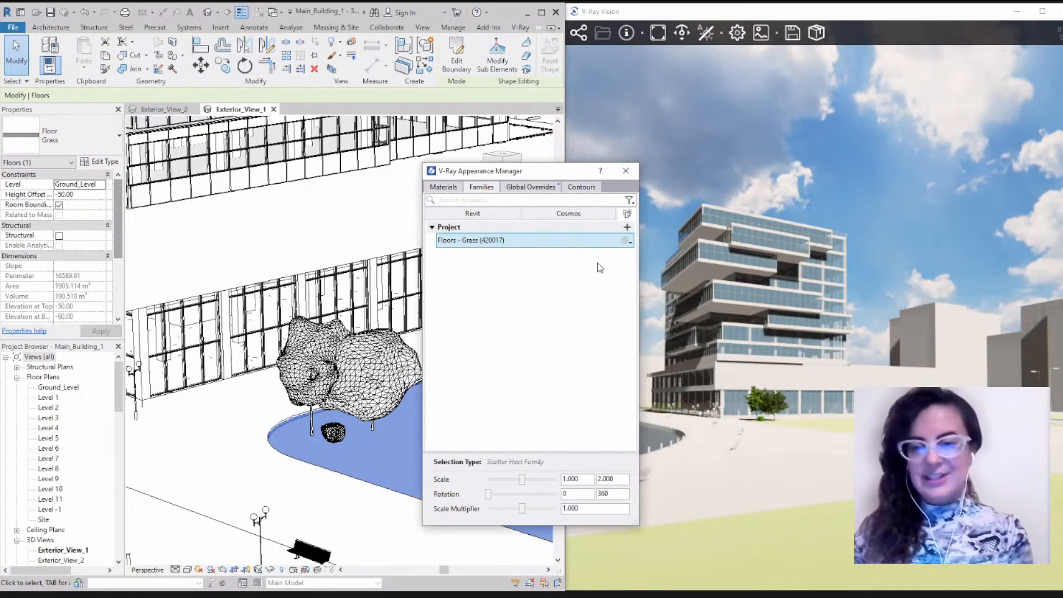
{"action": "left_click", "coordinate": [627, 241]}
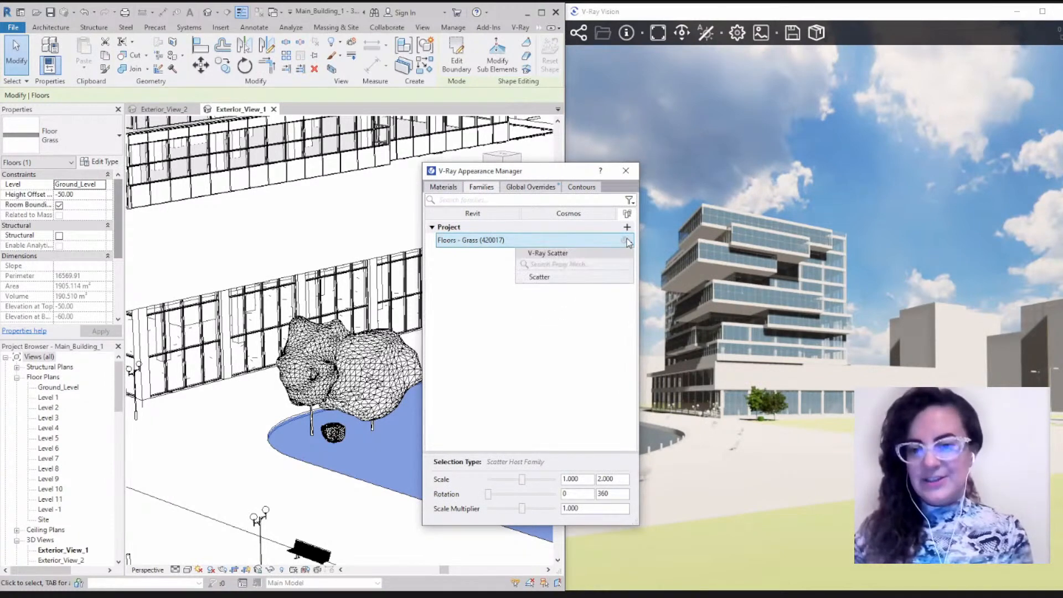
{"action": "left_click", "coordinate": [543, 278]}
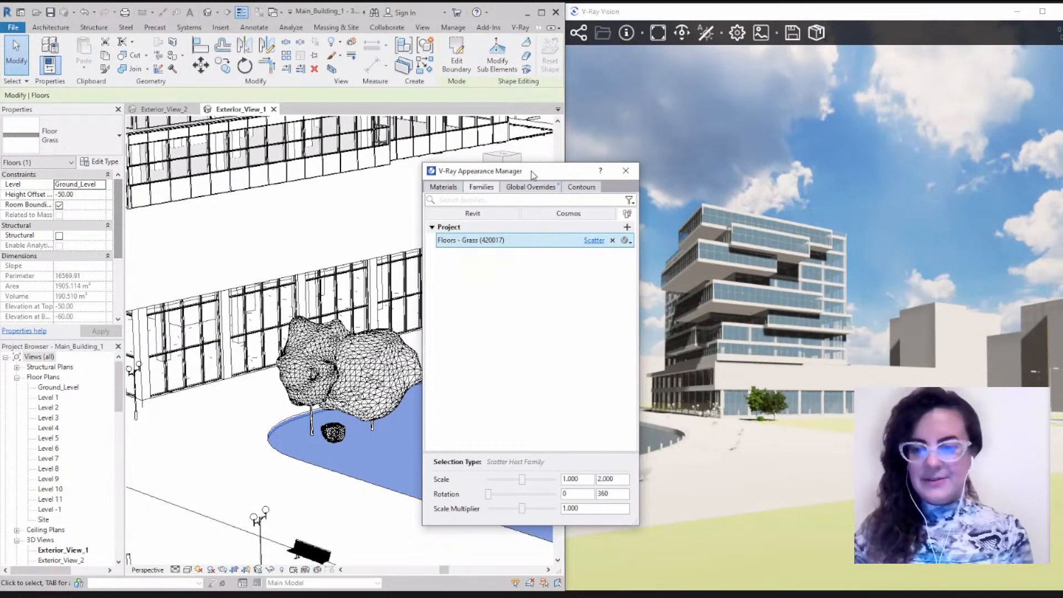
{"action": "left_click_drag", "start_coordinate": [531, 171], "coordinate": [343, 161]}
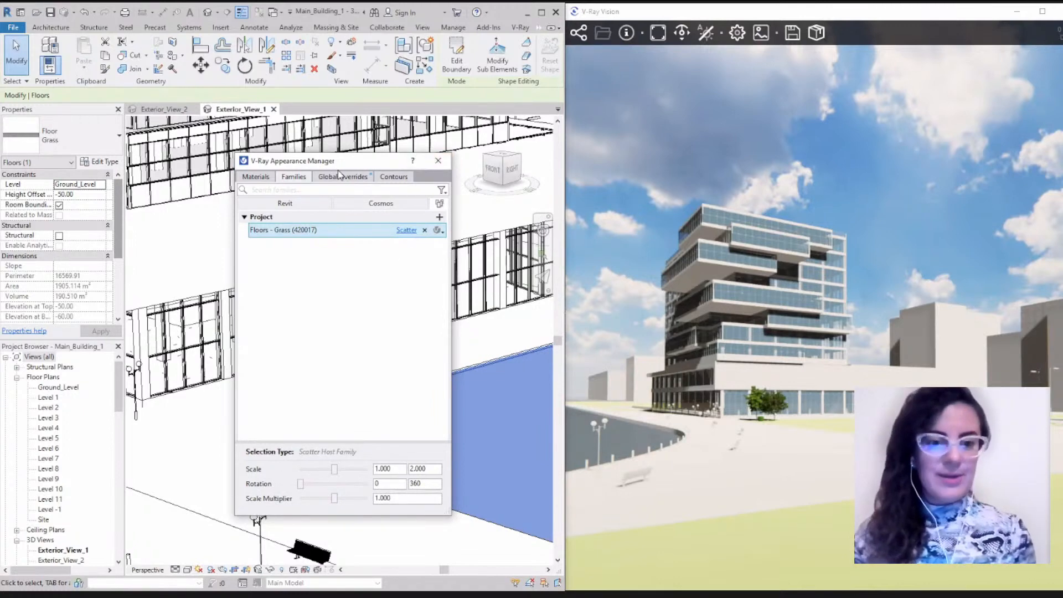
{"action": "left_click_drag", "start_coordinate": [344, 169], "coordinate": [387, 162]}
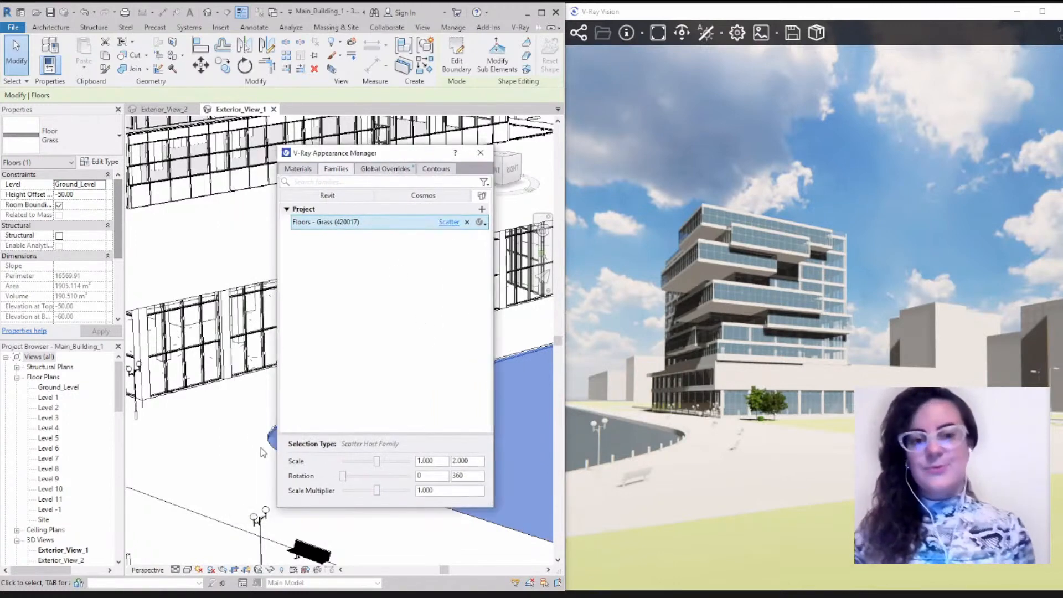
{"action": "left_click", "coordinate": [481, 154]}
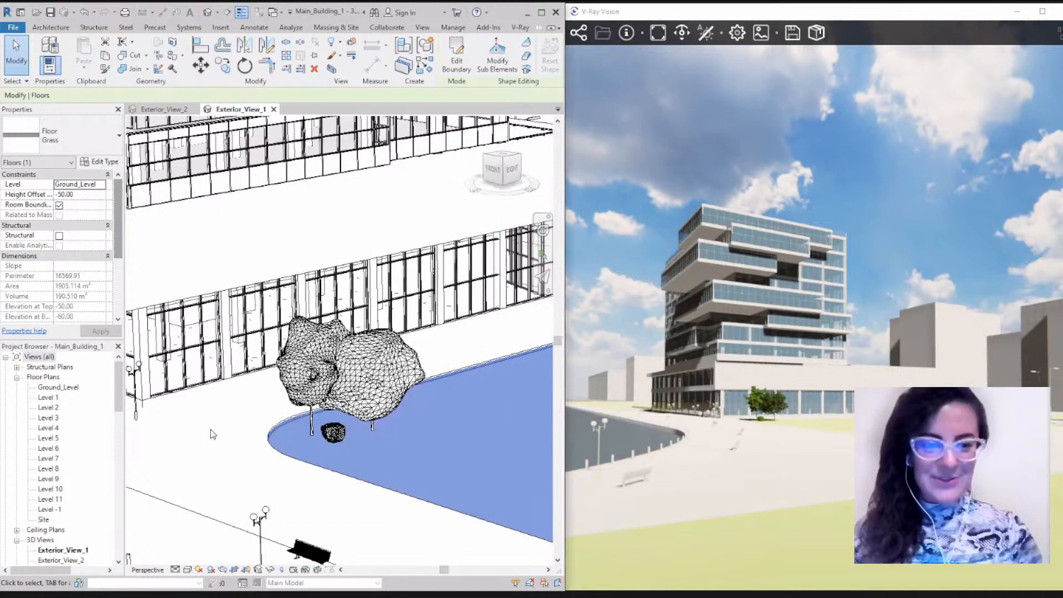
{"action": "left_click", "coordinate": [210, 430]}
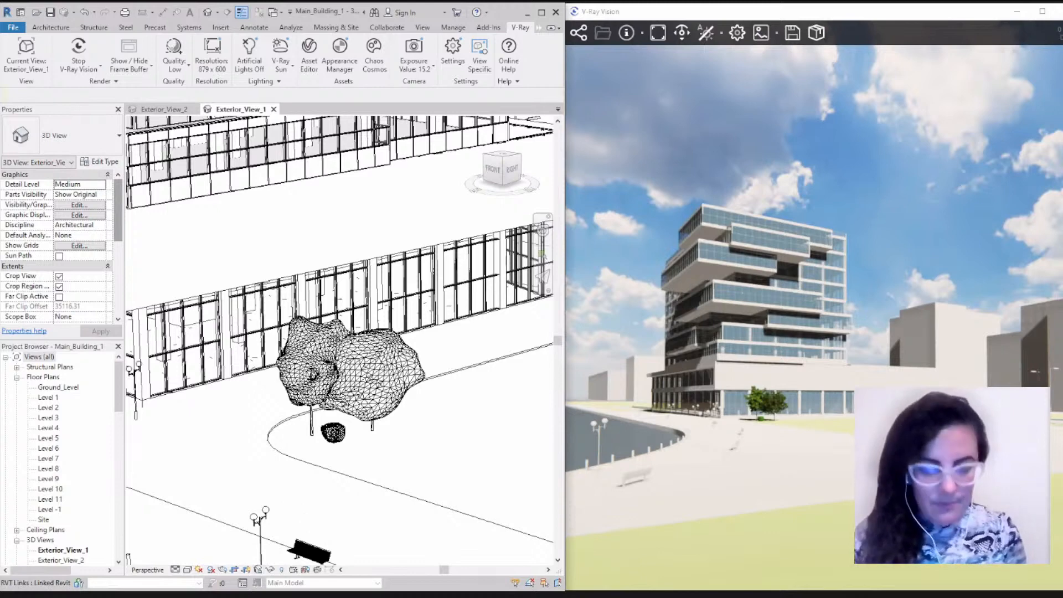
Step: Switch to the media player, maximize it and play the recorded V-Ray demonstration
{"action": "key", "text": "alt+Tab"}
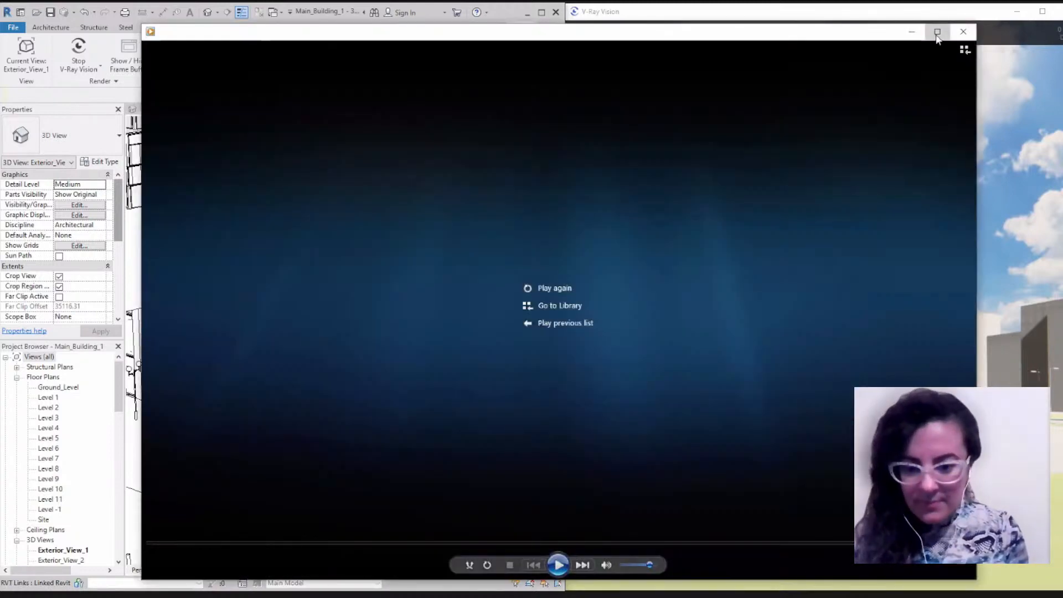
{"action": "left_click", "coordinate": [937, 33]}
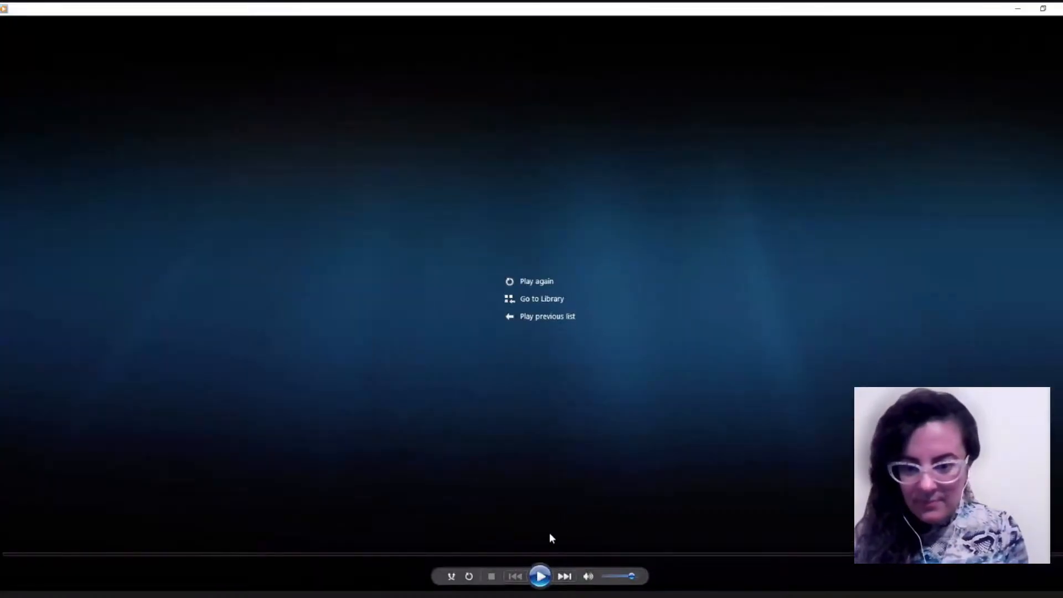
{"action": "left_click", "coordinate": [589, 397]}
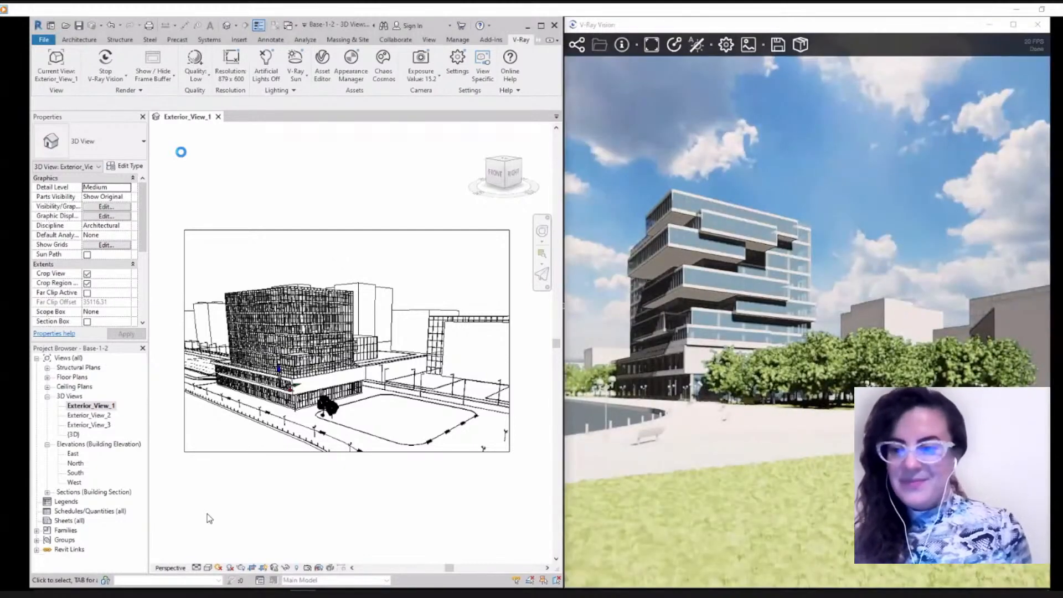
Step: Set the colour temperature in V-Ray Vision's image adjustments to about 4.29 and close the adjustments
{"action": "mouse_move", "coordinate": [366, 307]}
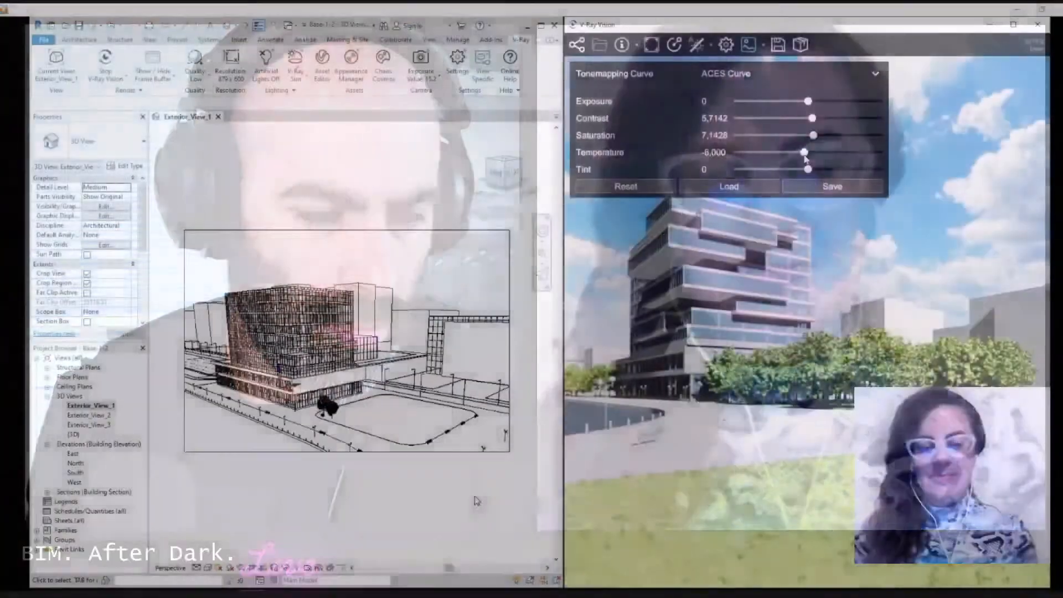
{"action": "left_click_drag", "start_coordinate": [805, 157], "coordinate": [812, 161]}
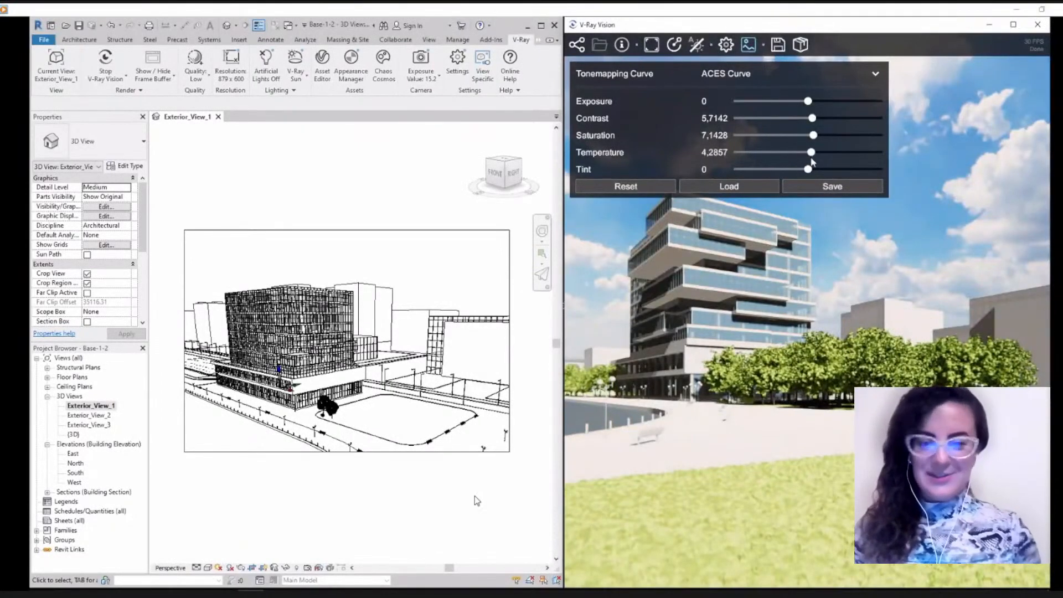
{"action": "left_click", "coordinate": [749, 47]}
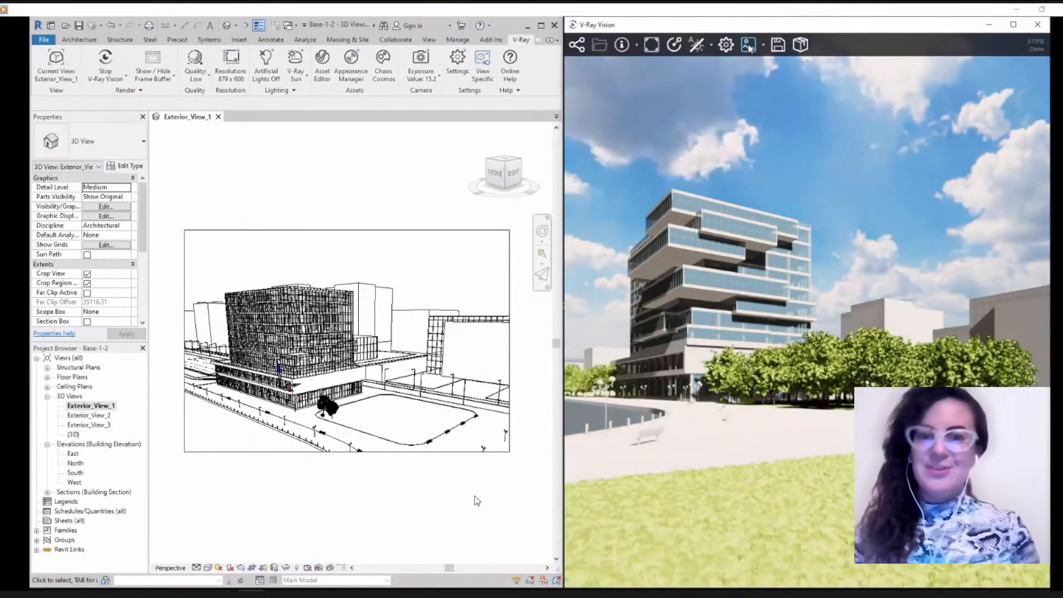
Step: Examine the camera types available for exporting an image from V-Ray Vision and fly the camera around the building
{"action": "left_click", "coordinate": [778, 46]}
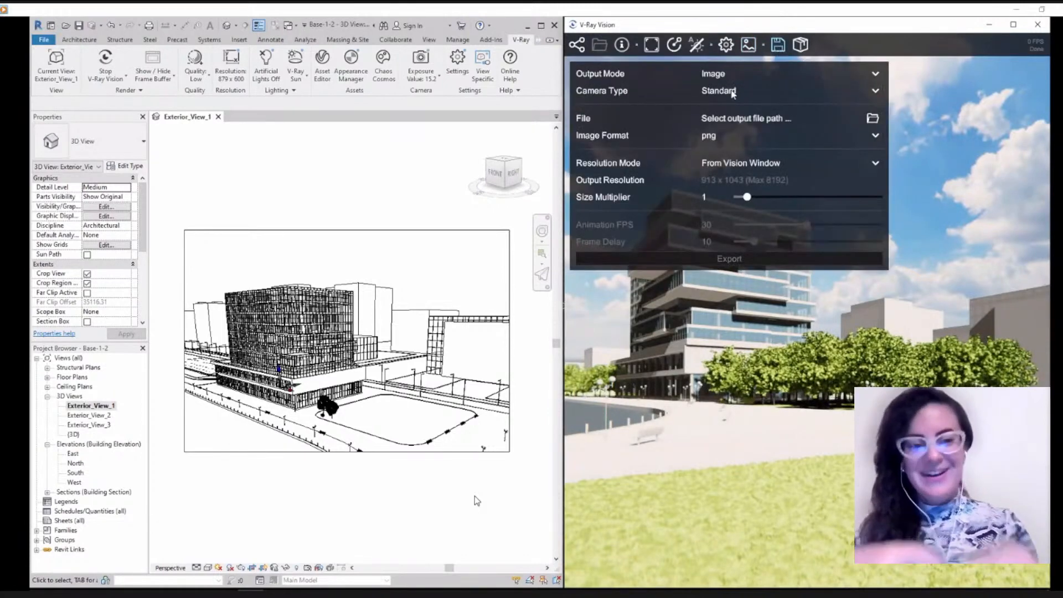
{"action": "left_click", "coordinate": [733, 92]}
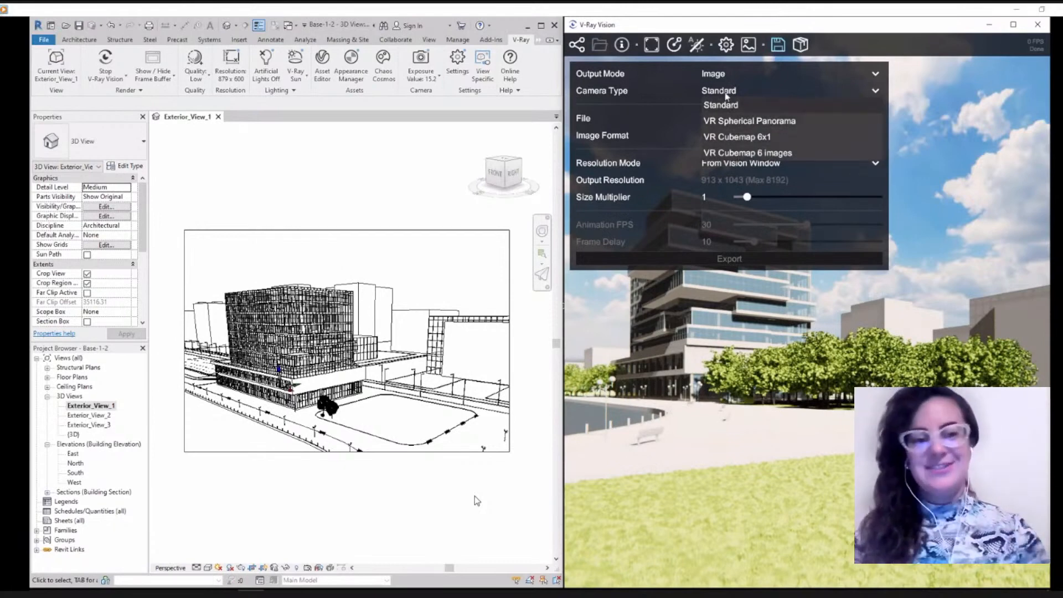
{"action": "left_click", "coordinate": [728, 97]}
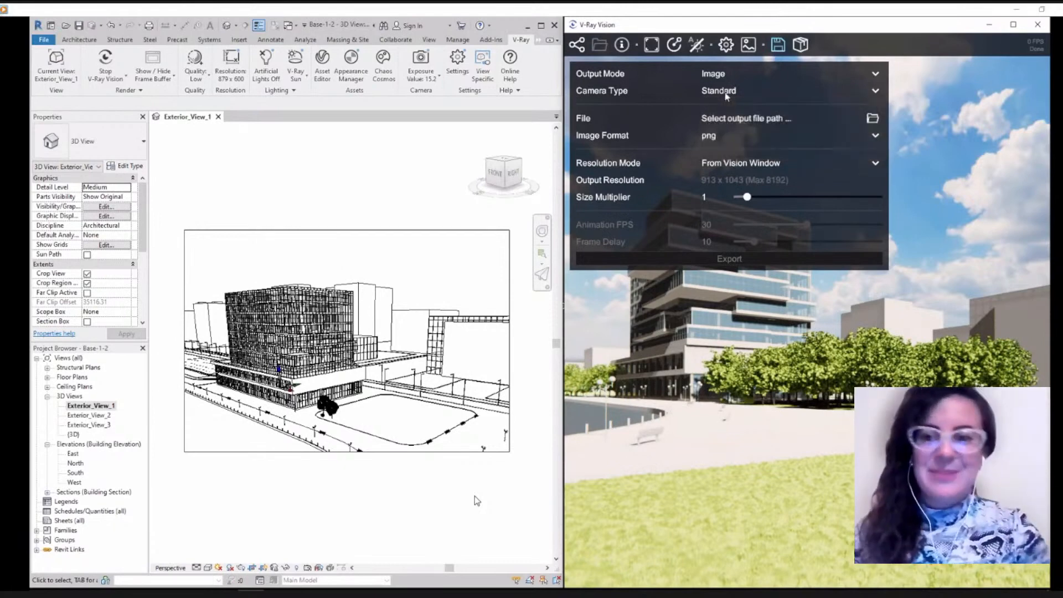
{"action": "left_click", "coordinate": [780, 48]}
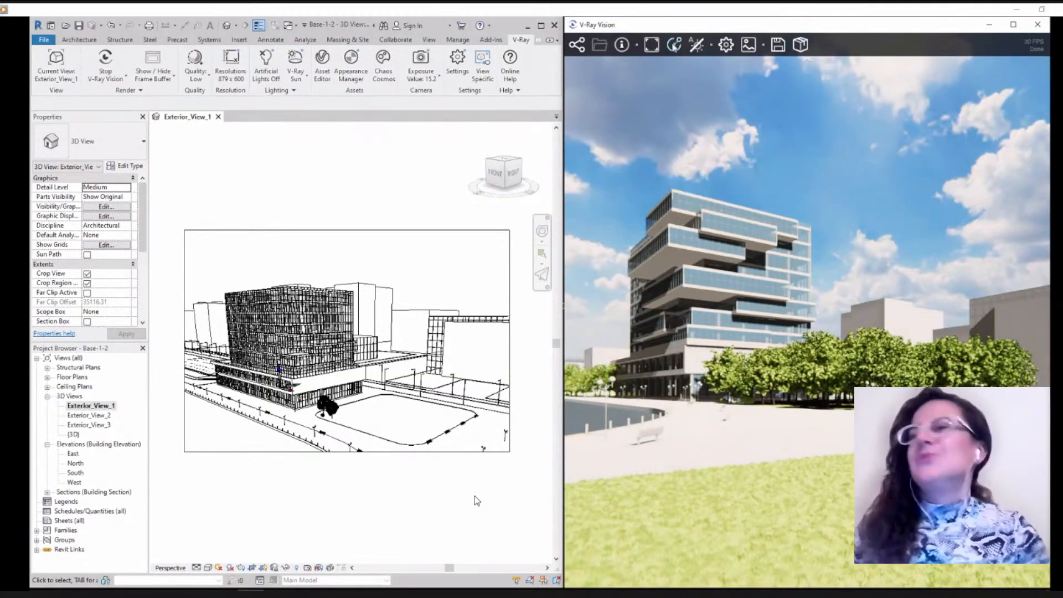
{"action": "key", "text": "a"}
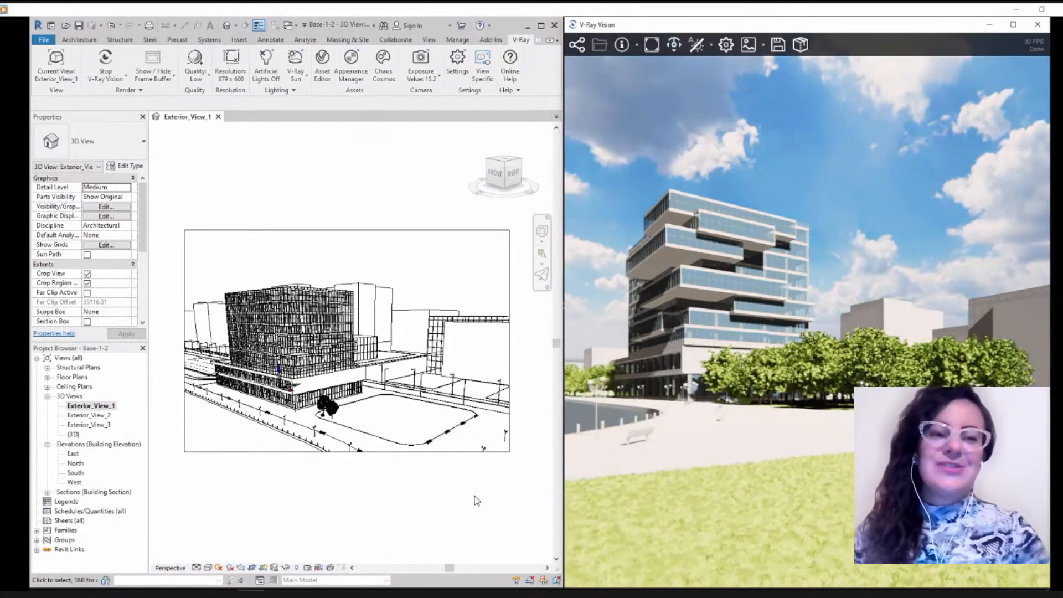
{"action": "key", "text": "e"}
{"action": "key", "text": "q"}
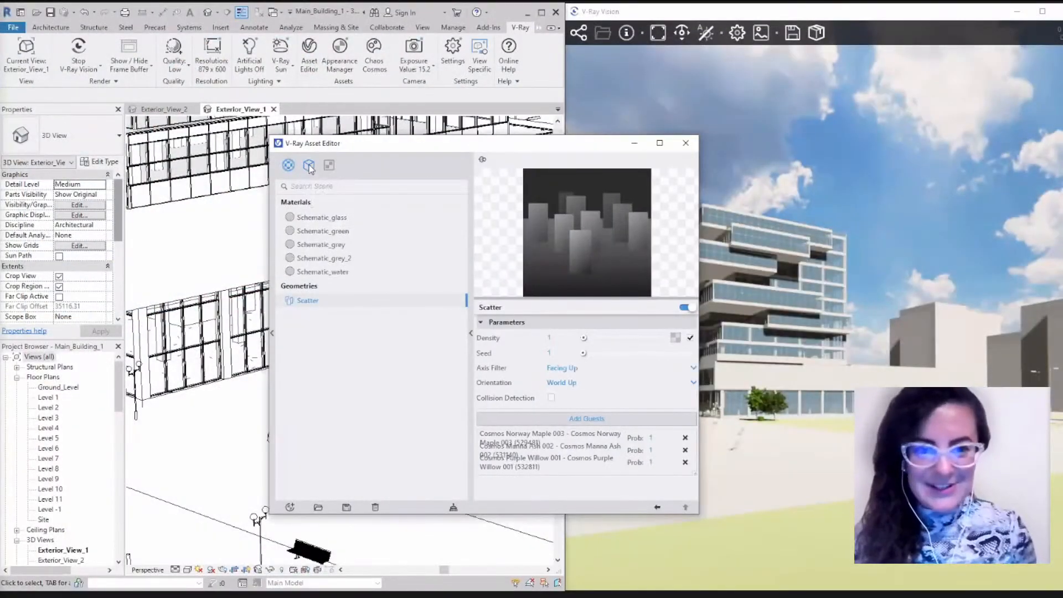
Step: Create a Fur geometry asset, rename it Grass and close the Asset Editor
{"action": "right_click", "coordinate": [309, 166]}
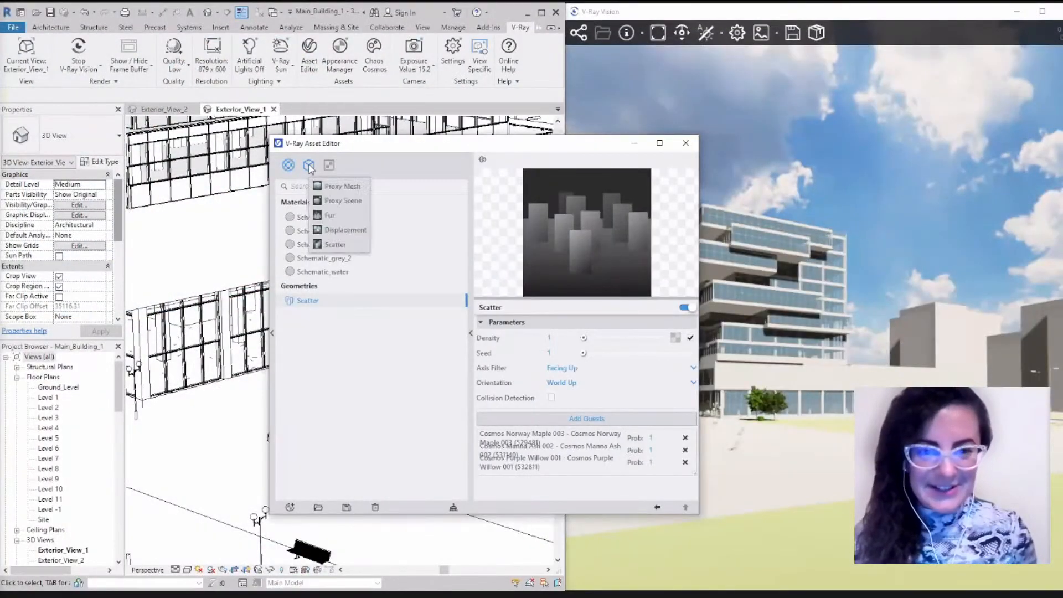
{"action": "left_click", "coordinate": [332, 215]}
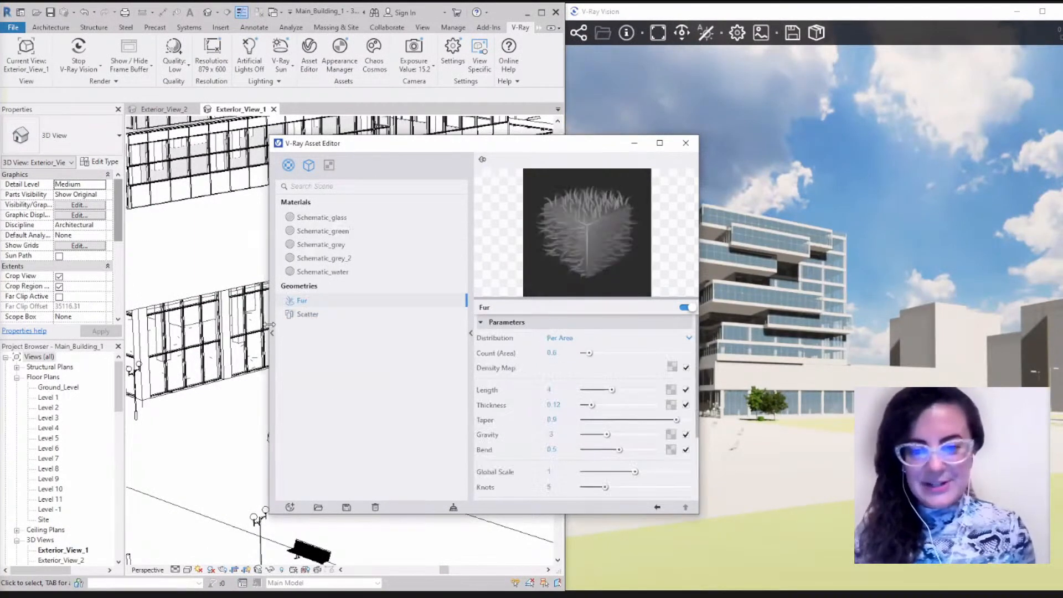
{"action": "double_click", "coordinate": [308, 300]}
{"action": "double_click", "coordinate": [308, 300]}
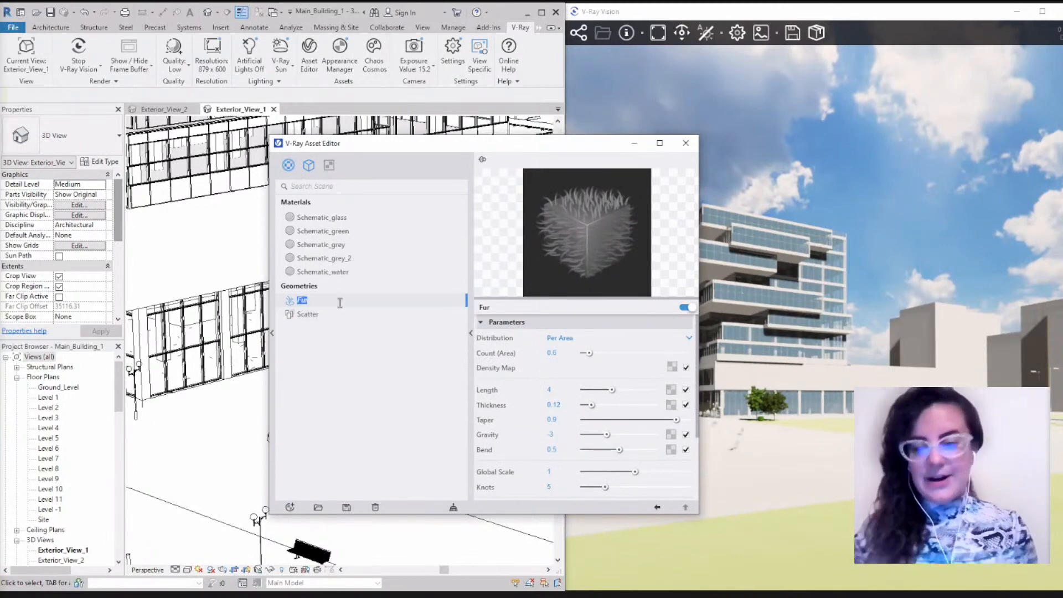
{"action": "type", "text": "Grass"}
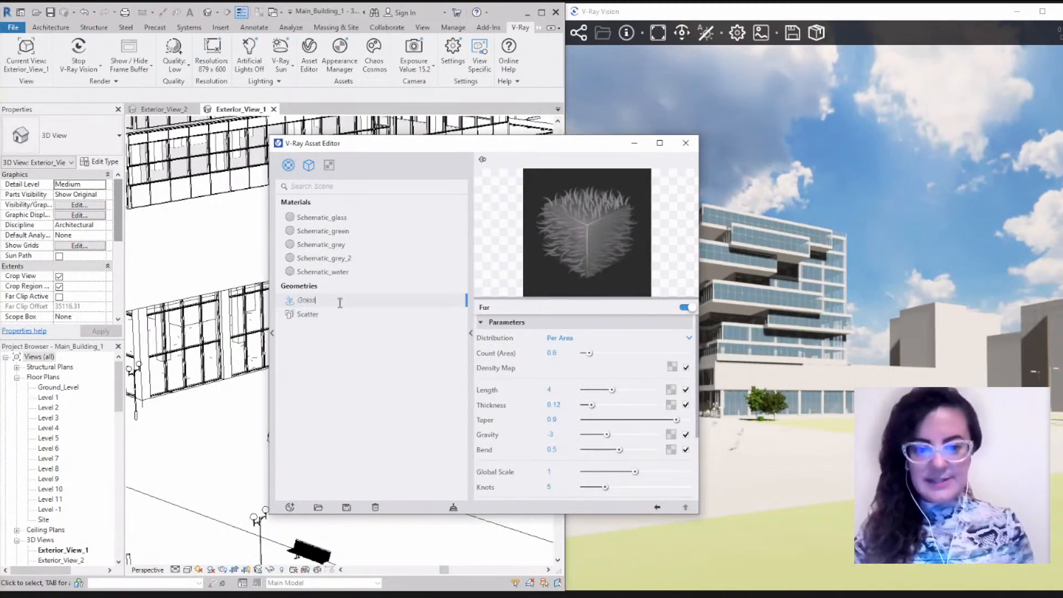
{"action": "left_click", "coordinate": [685, 143]}
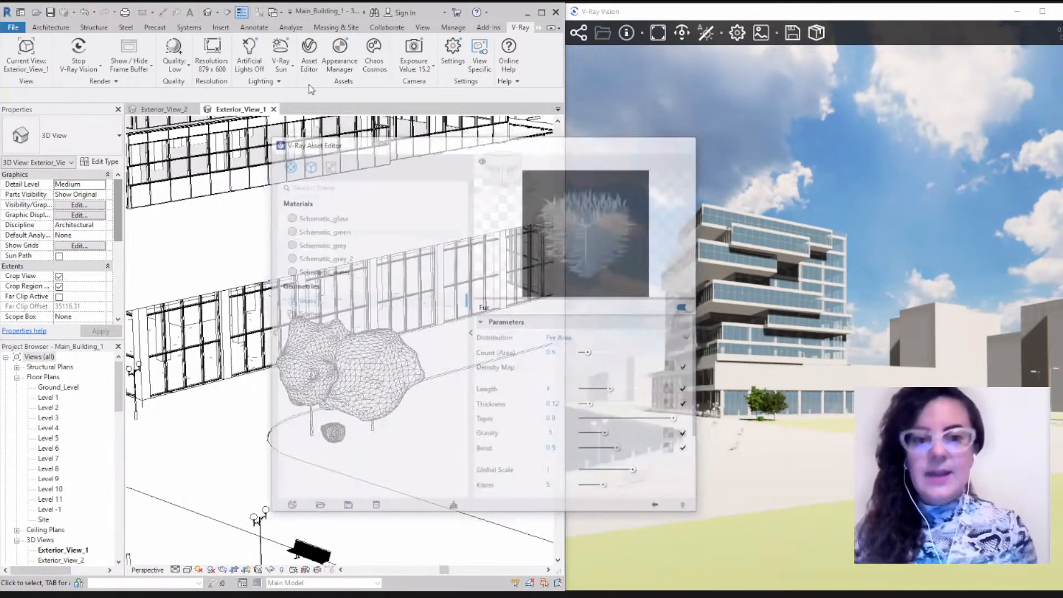
Step: Find the grass materials in the Appearance Manager and assign the Grass fur to Grass_RVT_Mtl under Site.rvt
{"action": "left_click", "coordinate": [340, 52]}
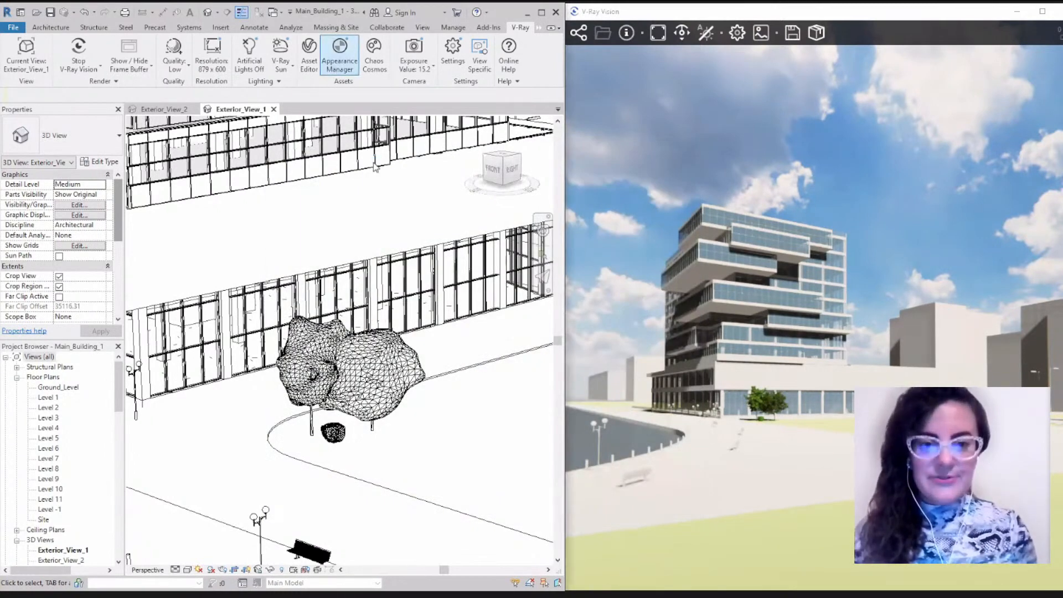
{"action": "type", "text": "grass"}
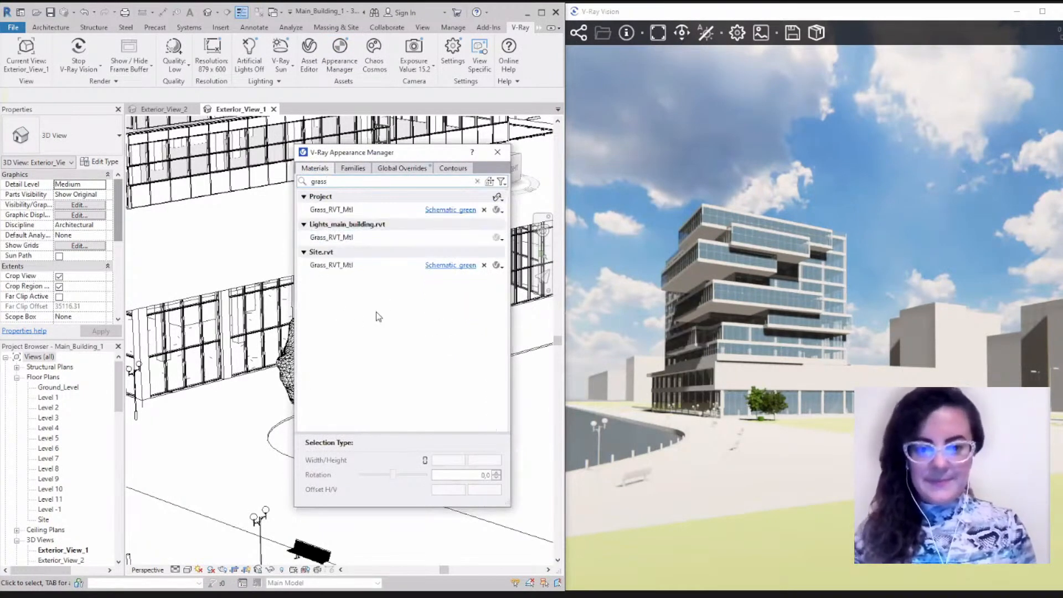
{"action": "left_click", "coordinate": [390, 266]}
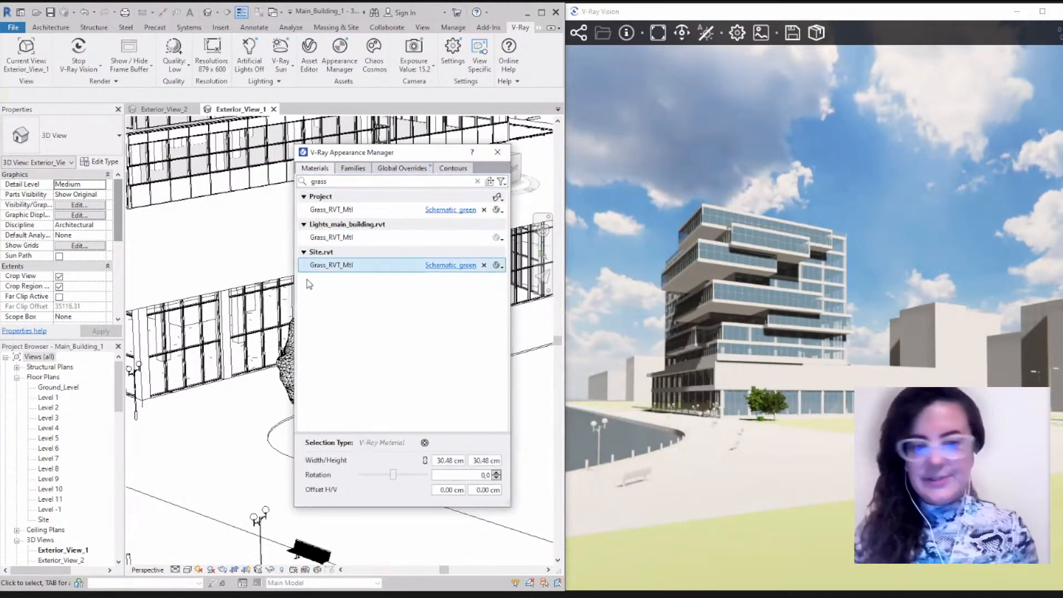
{"action": "left_click", "coordinate": [499, 266]}
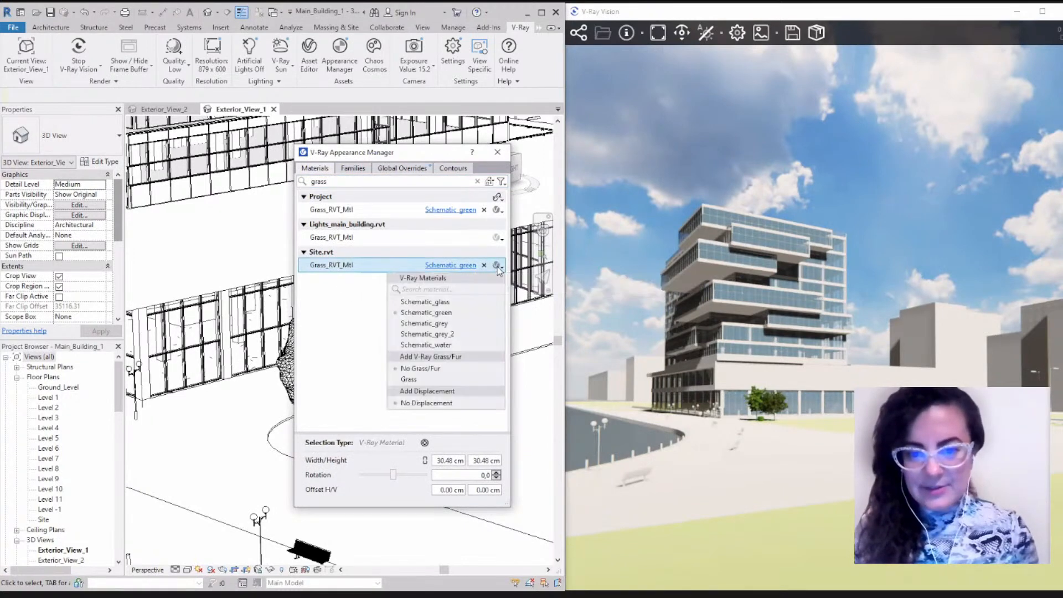
{"action": "left_click", "coordinate": [410, 379]}
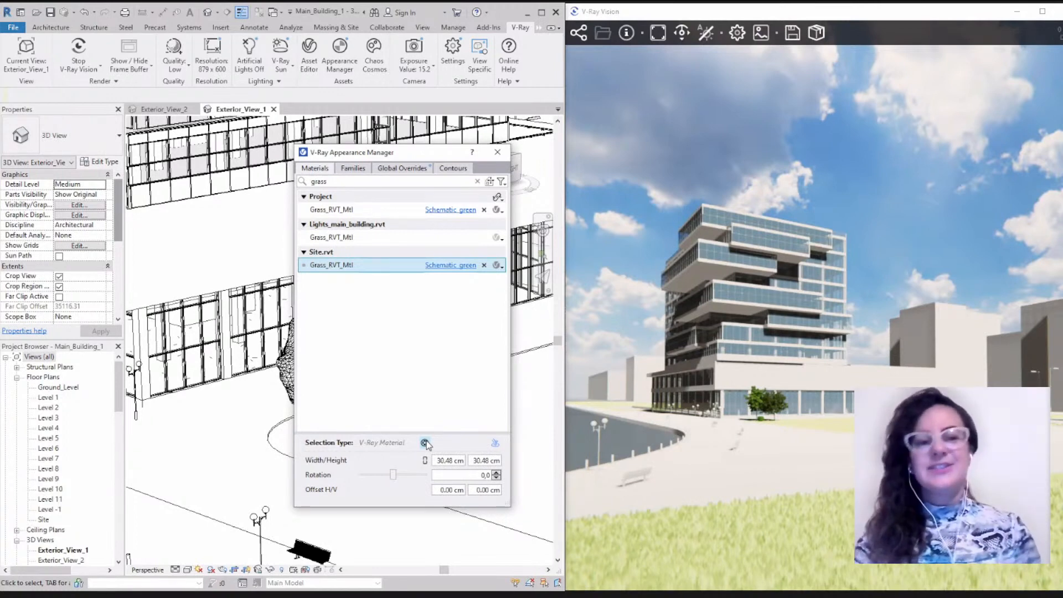
Step: Reopen the Asset Editor and display the settings of the Schematic_glass material
{"action": "left_click", "coordinate": [310, 71]}
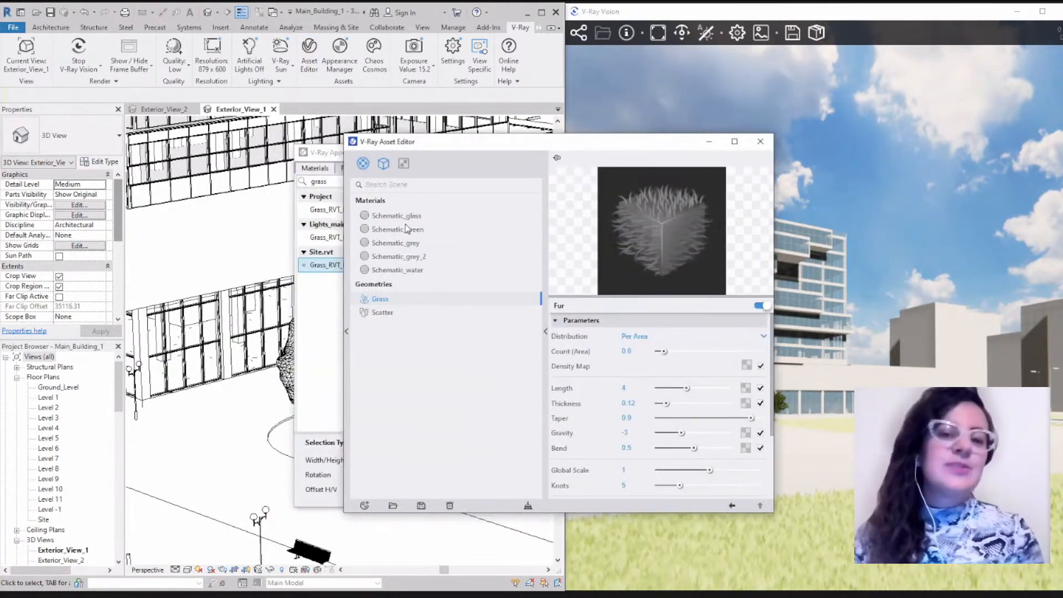
{"action": "left_click", "coordinate": [409, 217]}
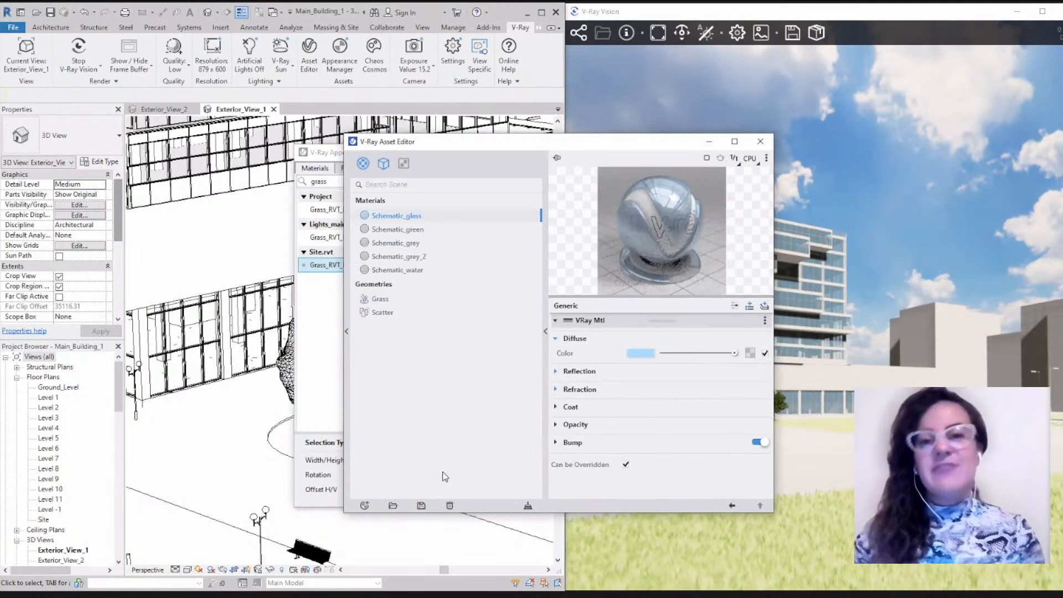
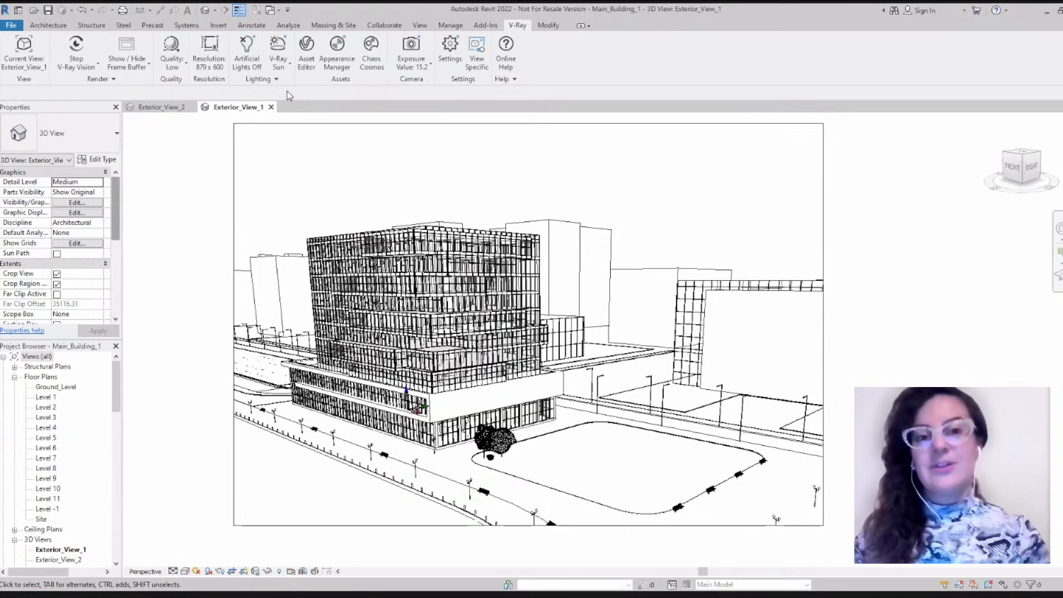
Step: Examine the V-Ray Sun settings and the available light types, then close the V-Ray Lights dialog
{"action": "left_click", "coordinate": [283, 48]}
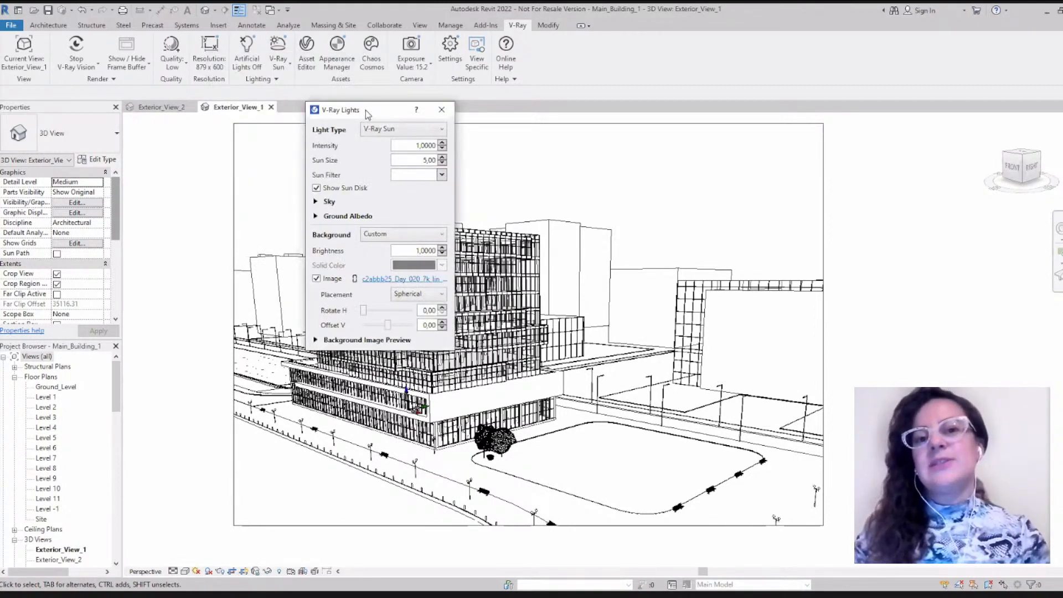
{"action": "left_click_drag", "start_coordinate": [367, 114], "coordinate": [316, 113]}
{"action": "left_click", "coordinate": [345, 132]}
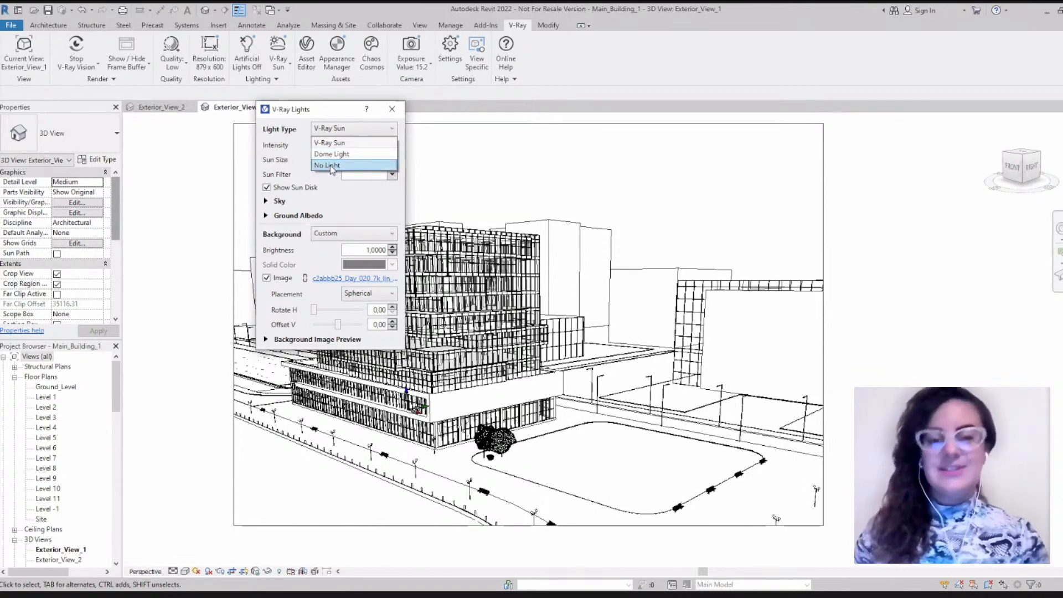
{"action": "left_click", "coordinate": [330, 115]}
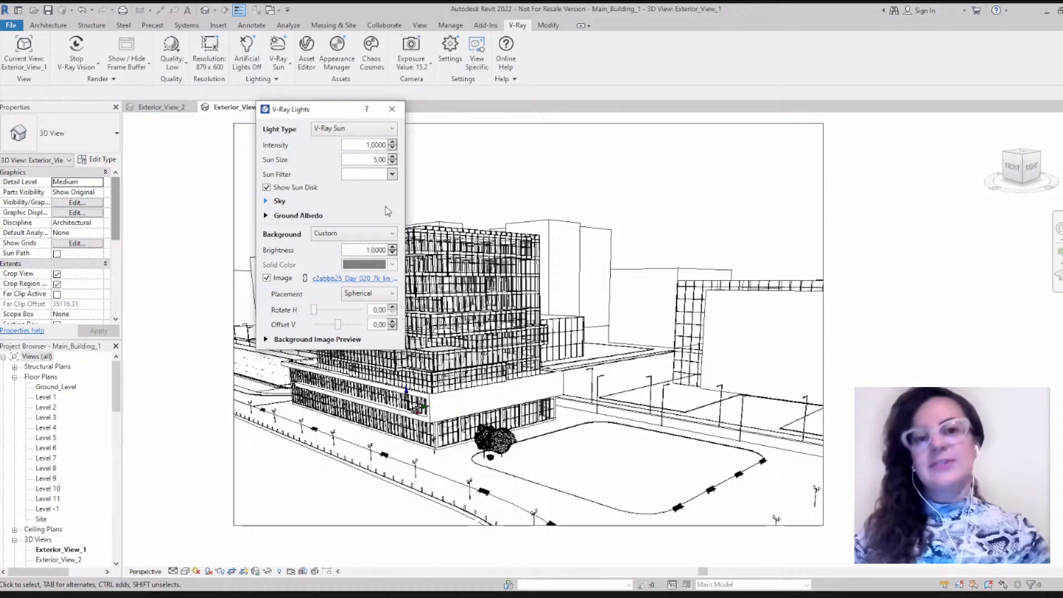
{"action": "left_click", "coordinate": [393, 110]}
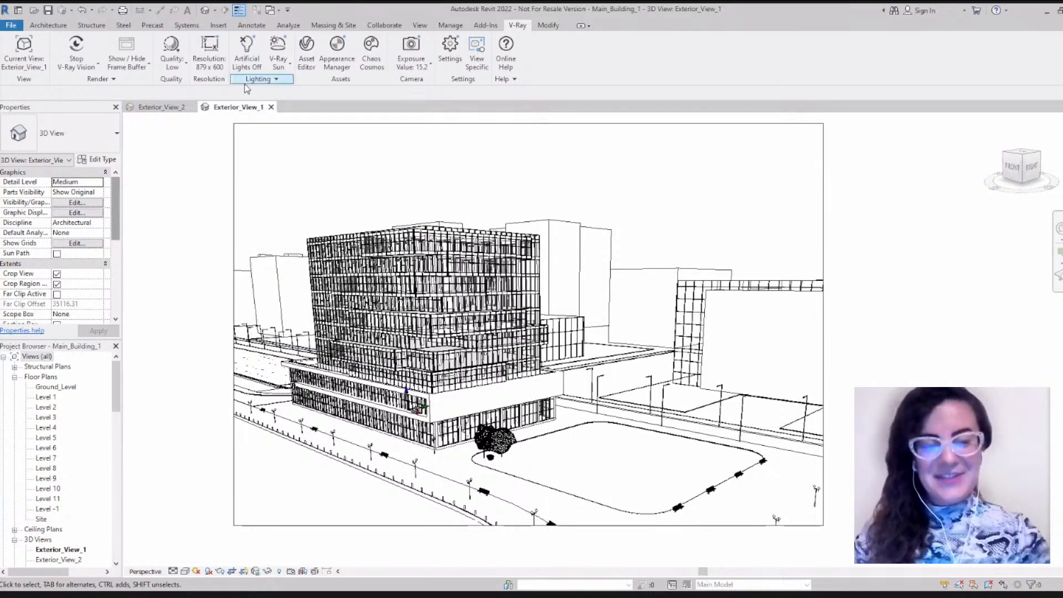
Step: Open V-Ray Light Gen, minimize the V-Ray Vision window and reposition the Light Gen window over the view
{"action": "left_click", "coordinate": [261, 81]}
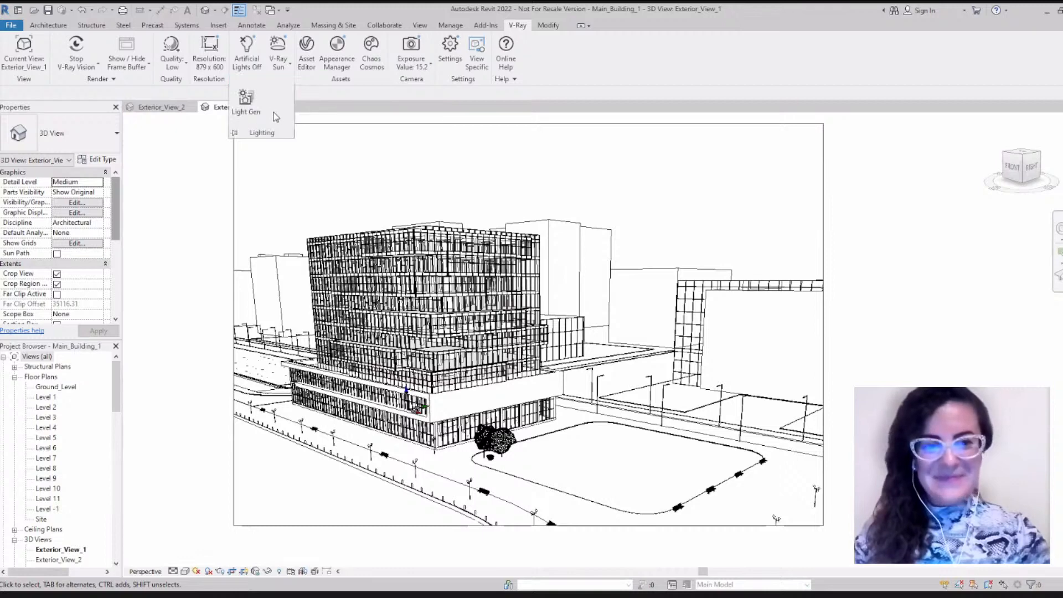
{"action": "left_click", "coordinate": [246, 108]}
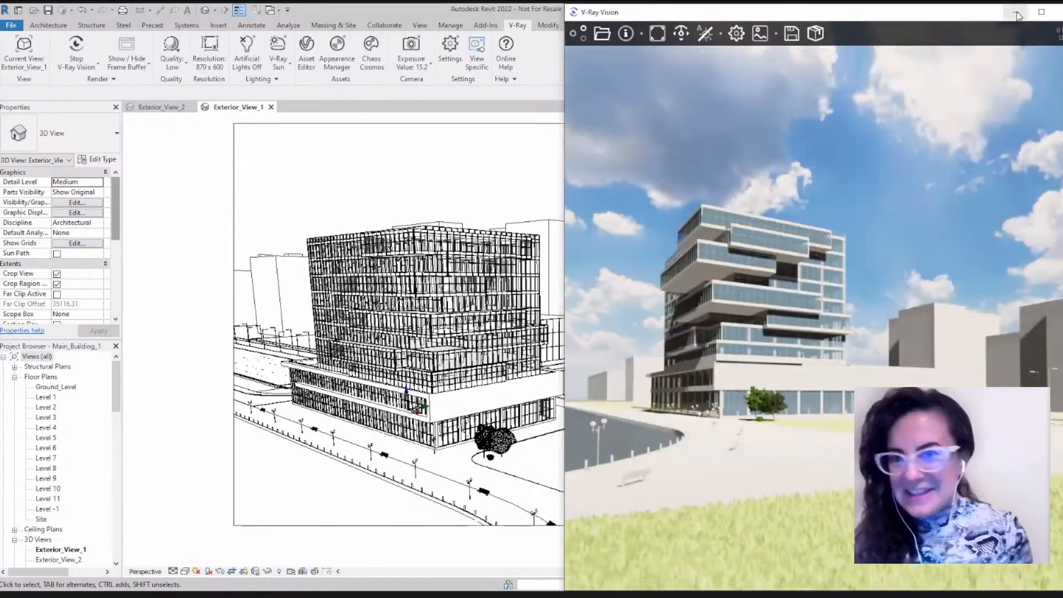
{"action": "left_click", "coordinate": [1018, 14]}
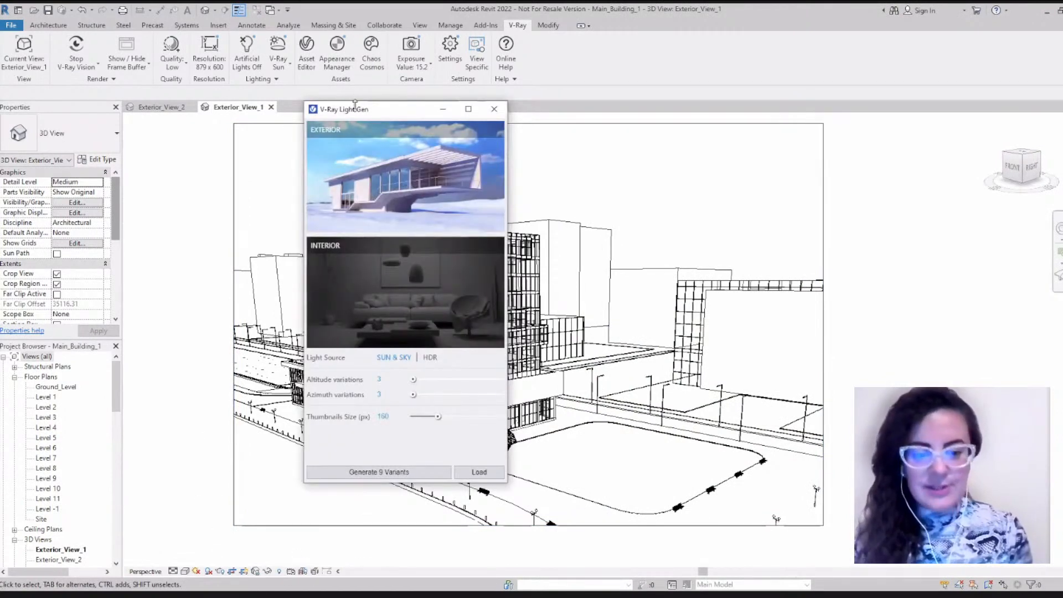
{"action": "left_click_drag", "start_coordinate": [372, 113], "coordinate": [395, 112]}
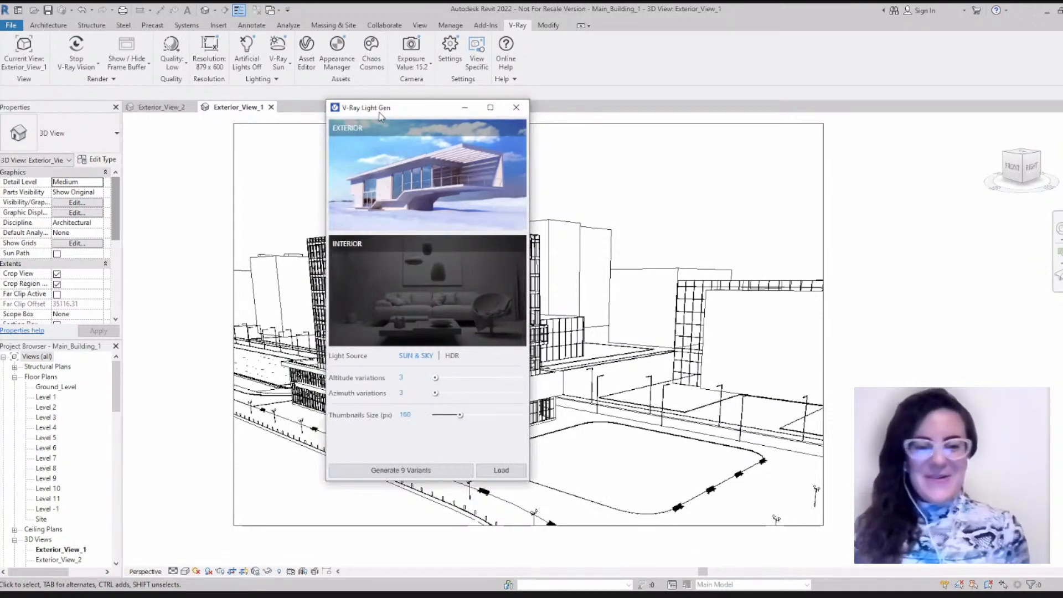
{"action": "left_click_drag", "start_coordinate": [379, 112], "coordinate": [388, 110]}
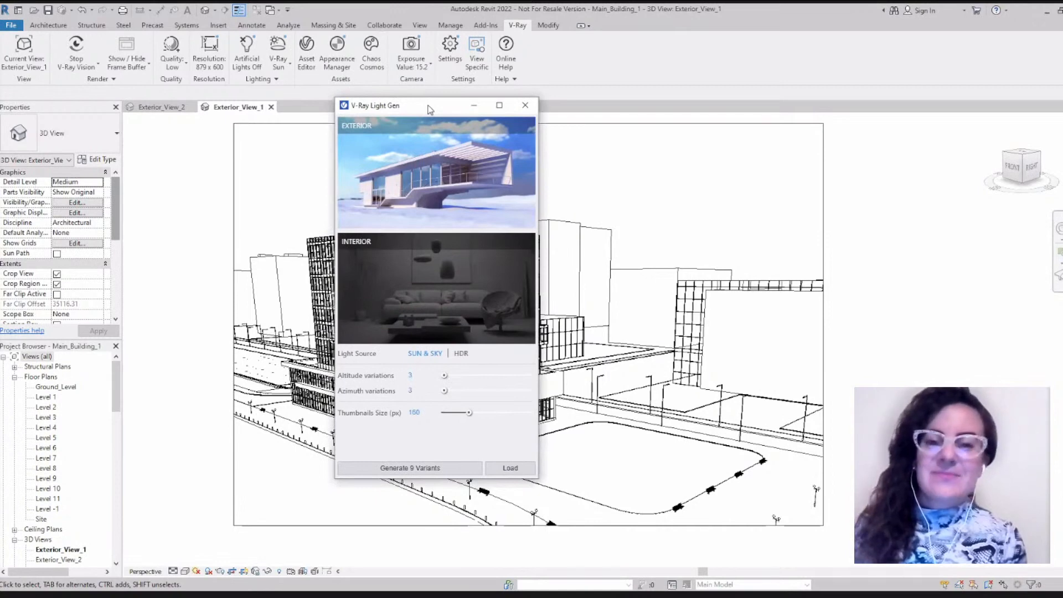
{"action": "left_click_drag", "start_coordinate": [430, 109], "coordinate": [427, 115]}
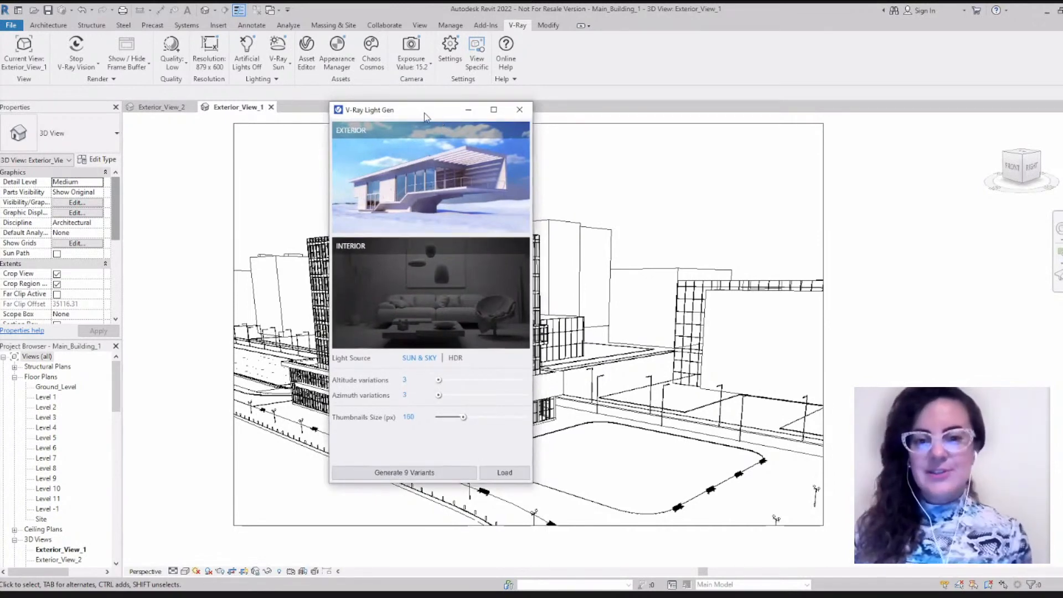
{"action": "left_click_drag", "start_coordinate": [426, 114], "coordinate": [424, 114]}
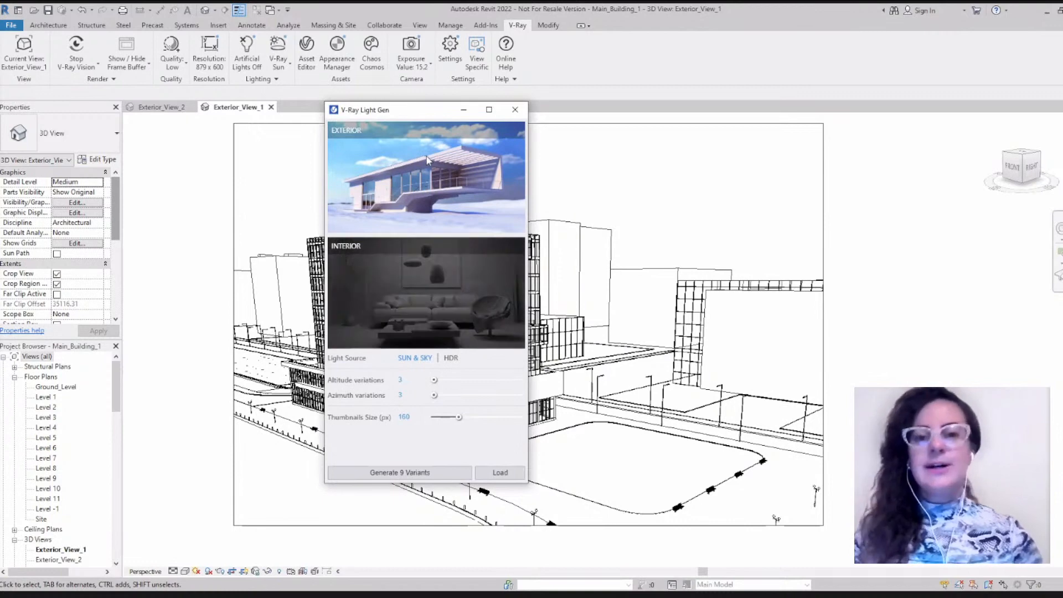
Step: Check the Interior option in Light Gen, return to Exterior and set the light source to HDR
{"action": "left_click", "coordinate": [414, 266]}
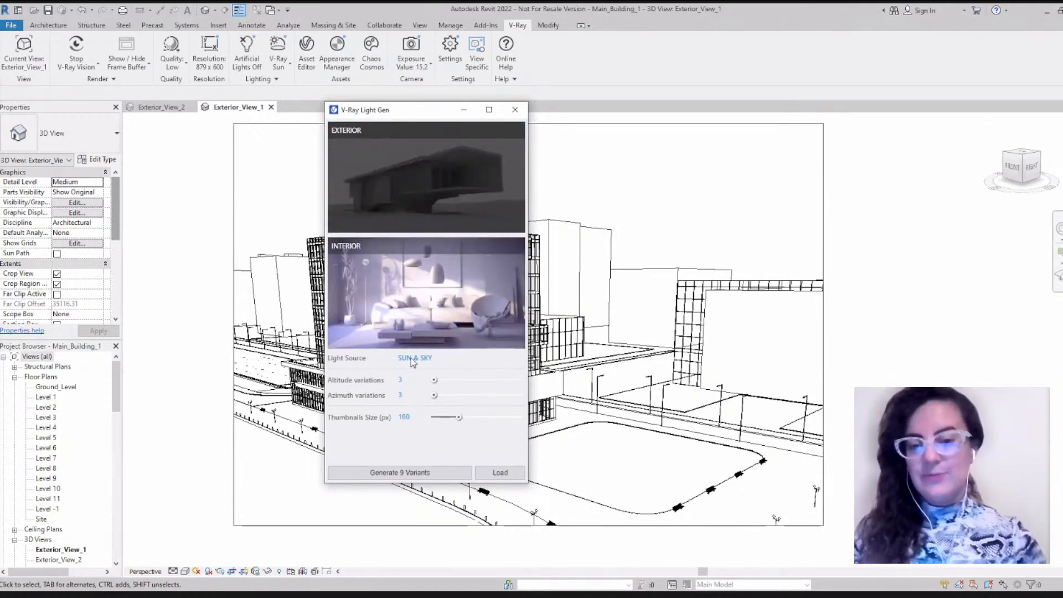
{"action": "left_click", "coordinate": [416, 186]}
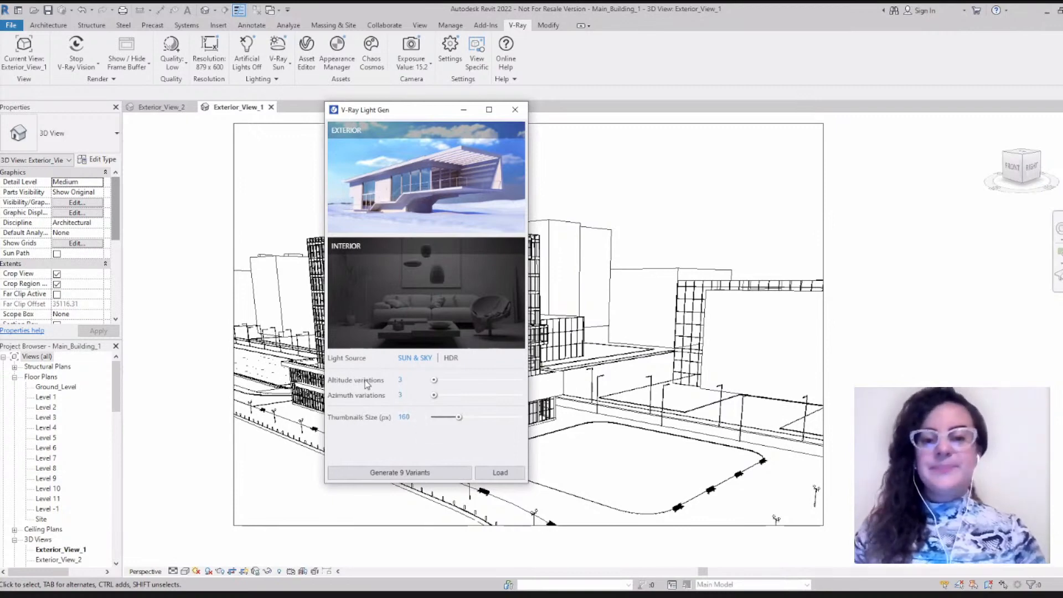
{"action": "left_click", "coordinate": [452, 359]}
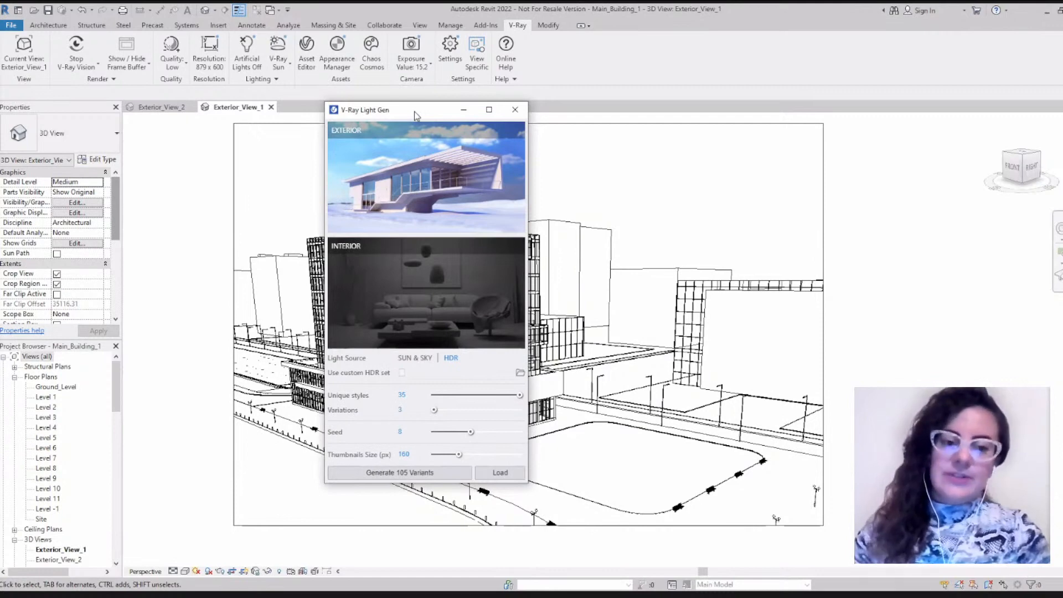
{"action": "left_click_drag", "start_coordinate": [414, 111], "coordinate": [404, 111]}
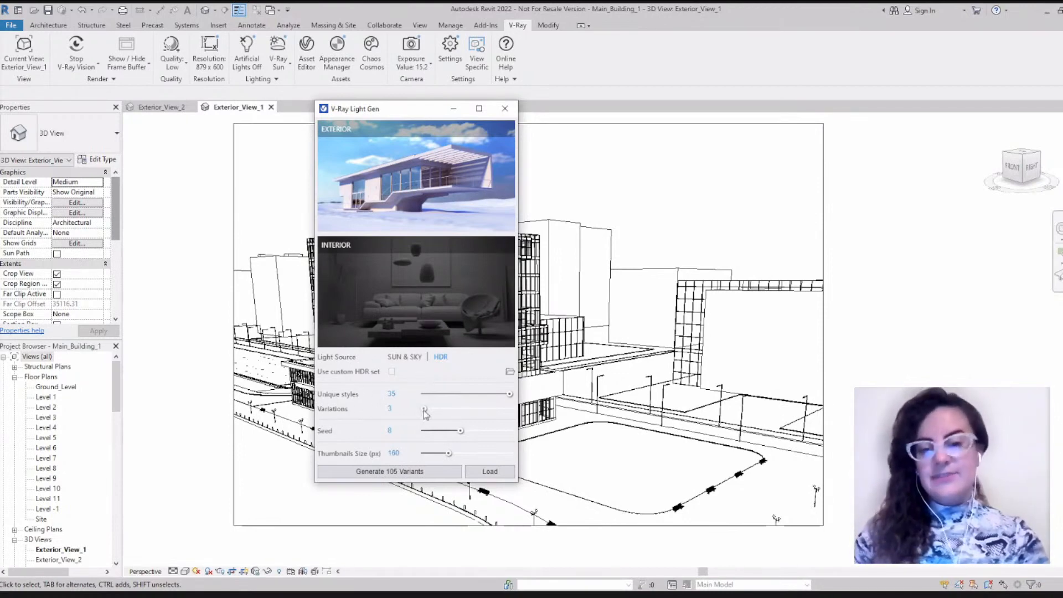
Step: Set Light Gen to 1 unique style with 3 variations and generate the lighting variants
{"action": "left_click_drag", "start_coordinate": [510, 393], "coordinate": [423, 395]}
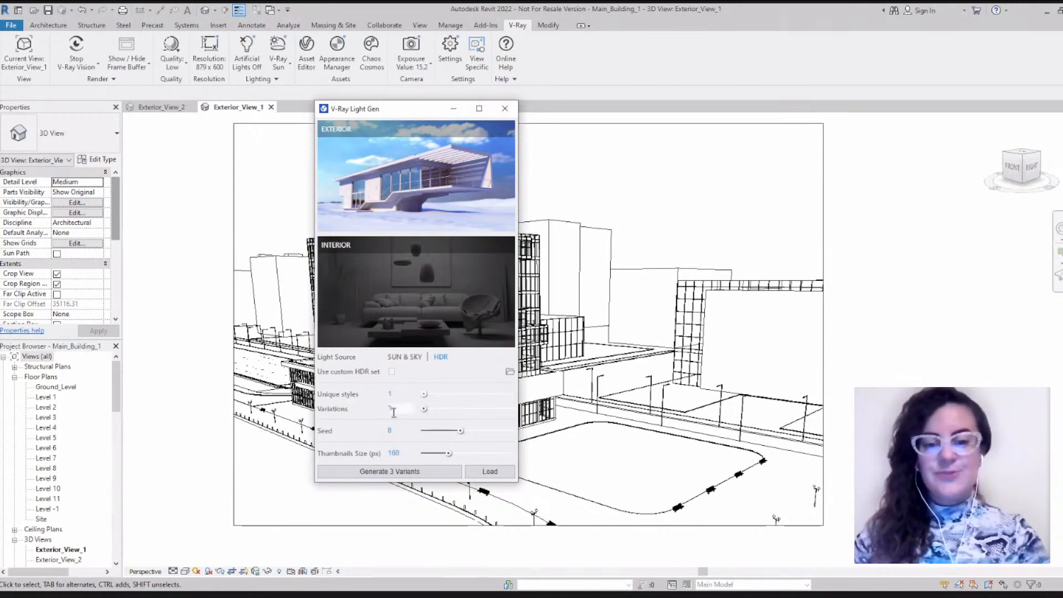
{"action": "type", "text": "3"}
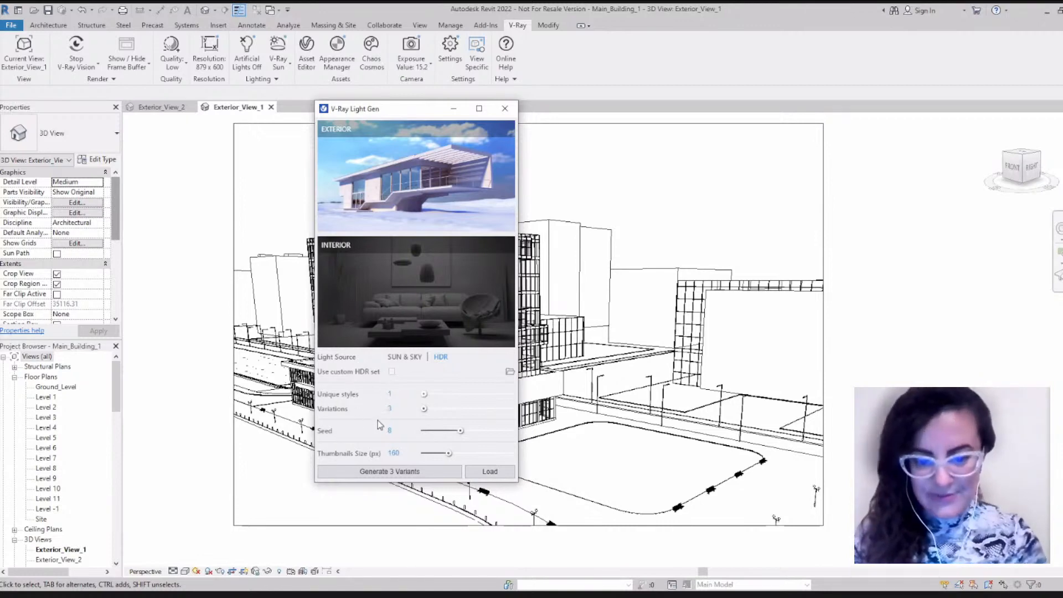
{"action": "left_click", "coordinate": [396, 472]}
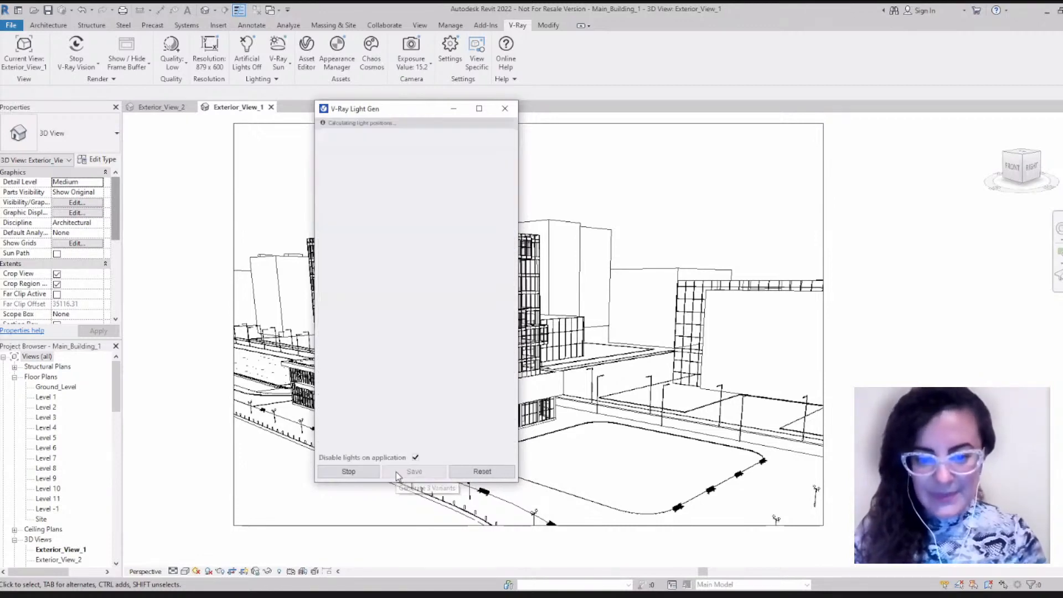
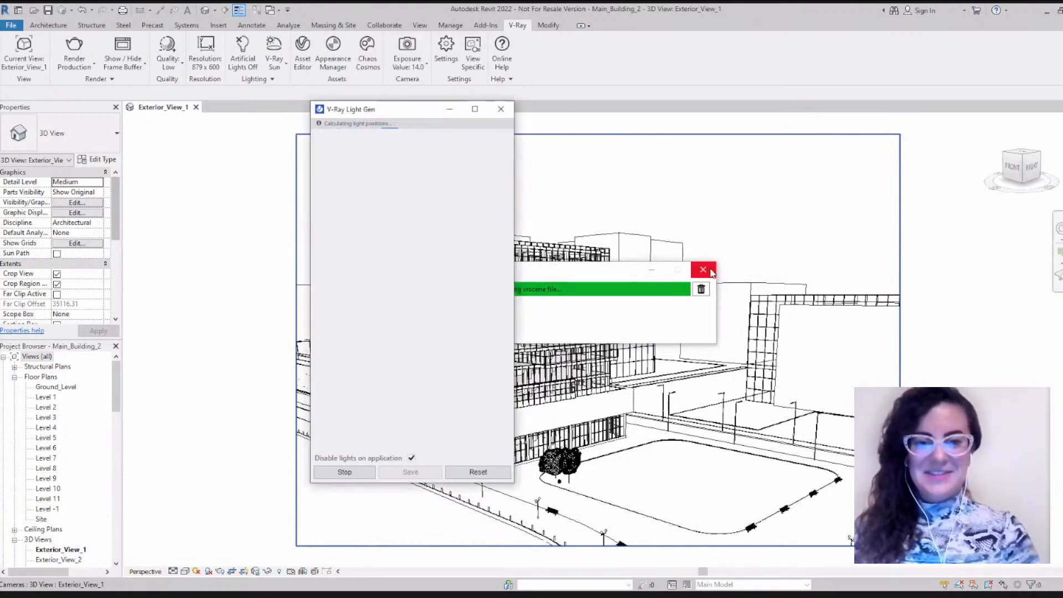
Step: Minimize the render progress window and arrange Light Gen and the Asset Editor side by side
{"action": "left_click", "coordinate": [652, 272]}
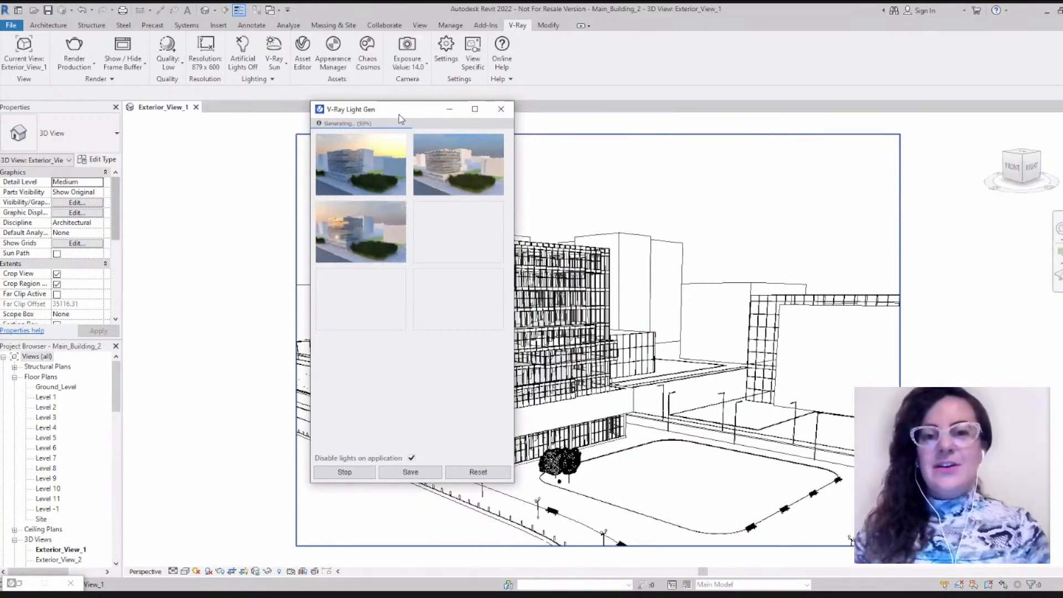
{"action": "left_click_drag", "start_coordinate": [399, 113], "coordinate": [618, 111]}
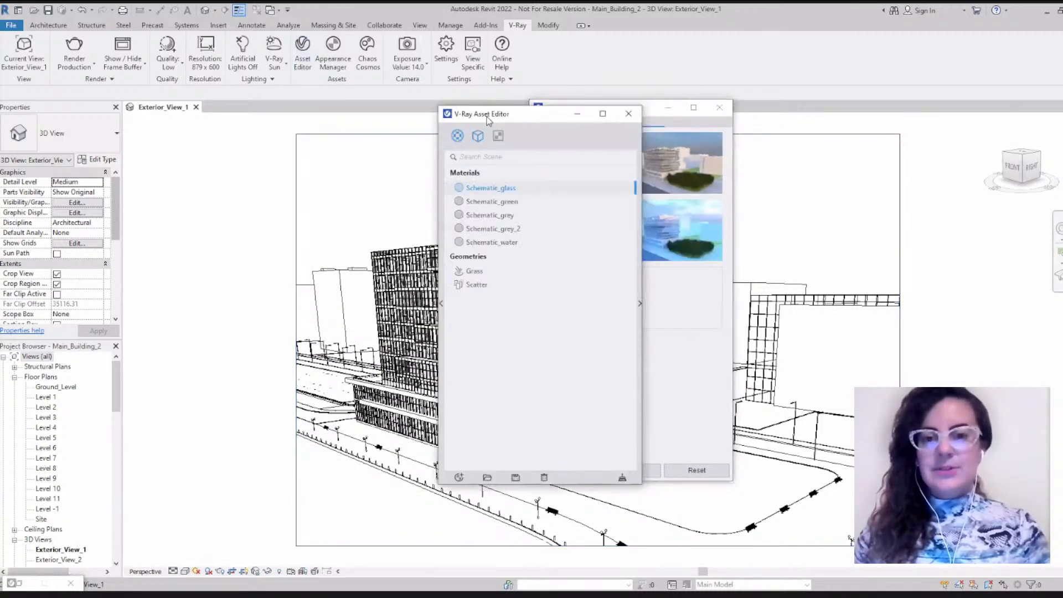
{"action": "left_click_drag", "start_coordinate": [489, 120], "coordinate": [302, 117]}
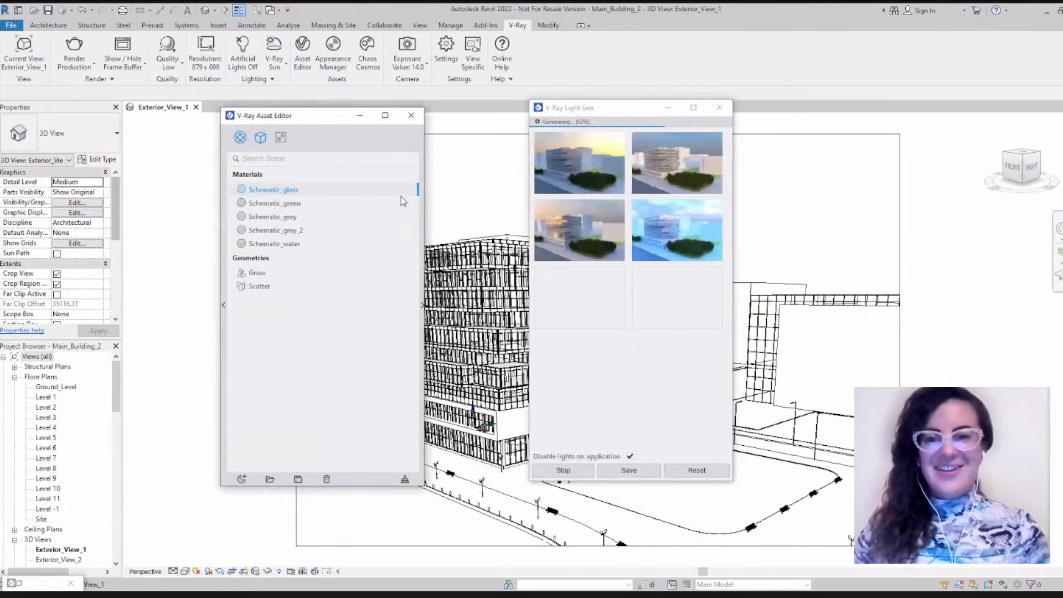
Step: Add an Emissive material to the scene, show its parameters and shift the Asset Editor window
{"action": "left_click", "coordinate": [240, 137]}
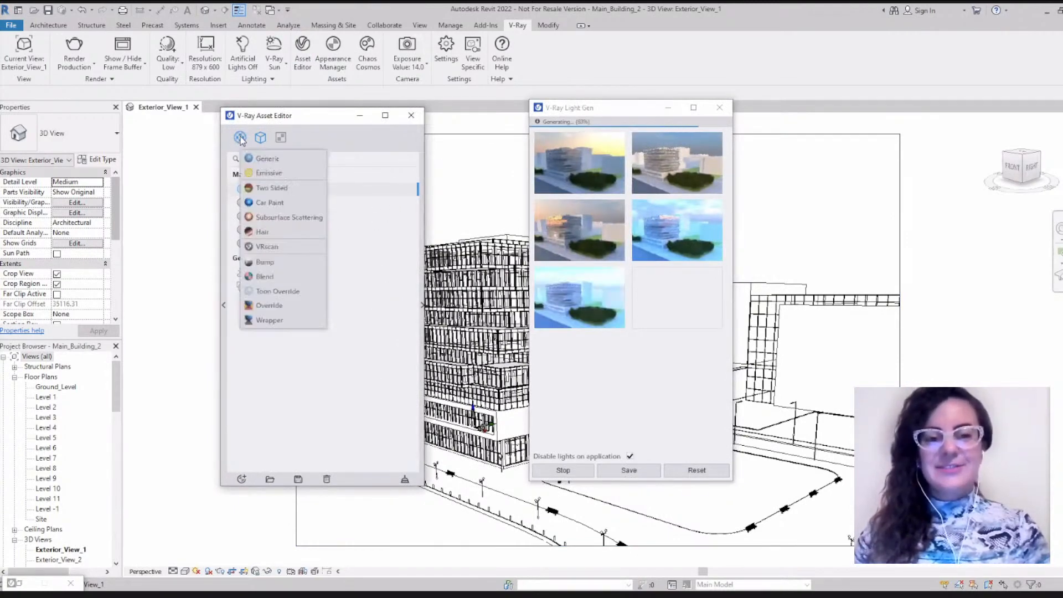
{"action": "left_click", "coordinate": [271, 174]}
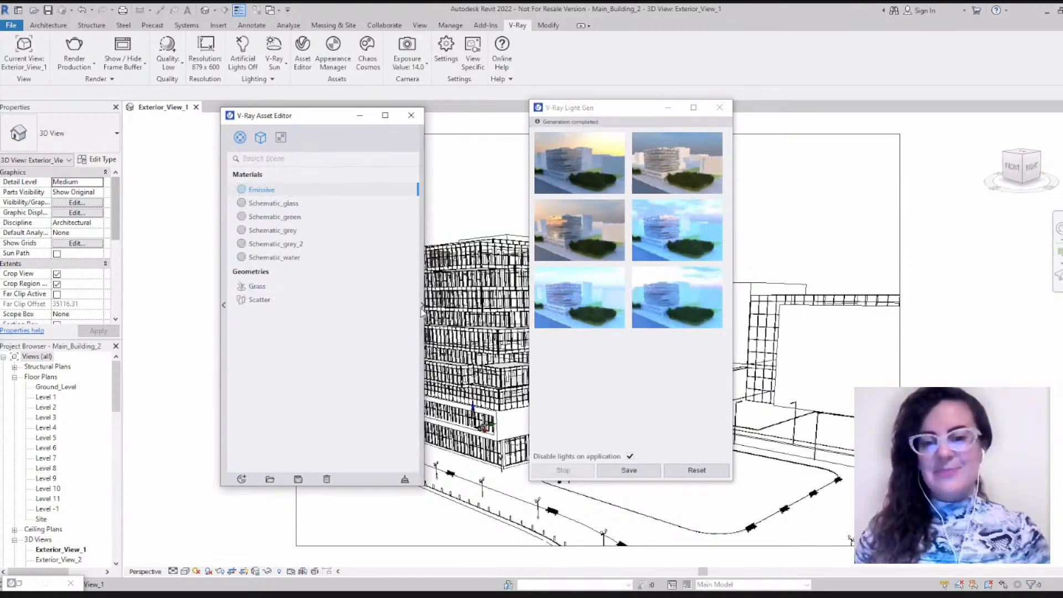
{"action": "left_click", "coordinate": [422, 308]}
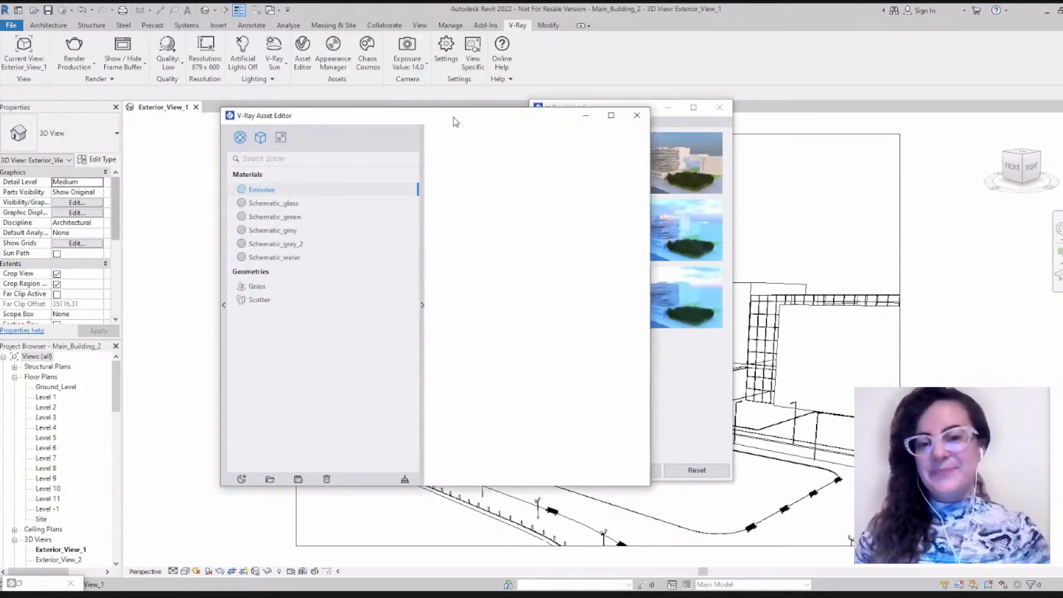
{"action": "left_click_drag", "start_coordinate": [456, 122], "coordinate": [377, 120]}
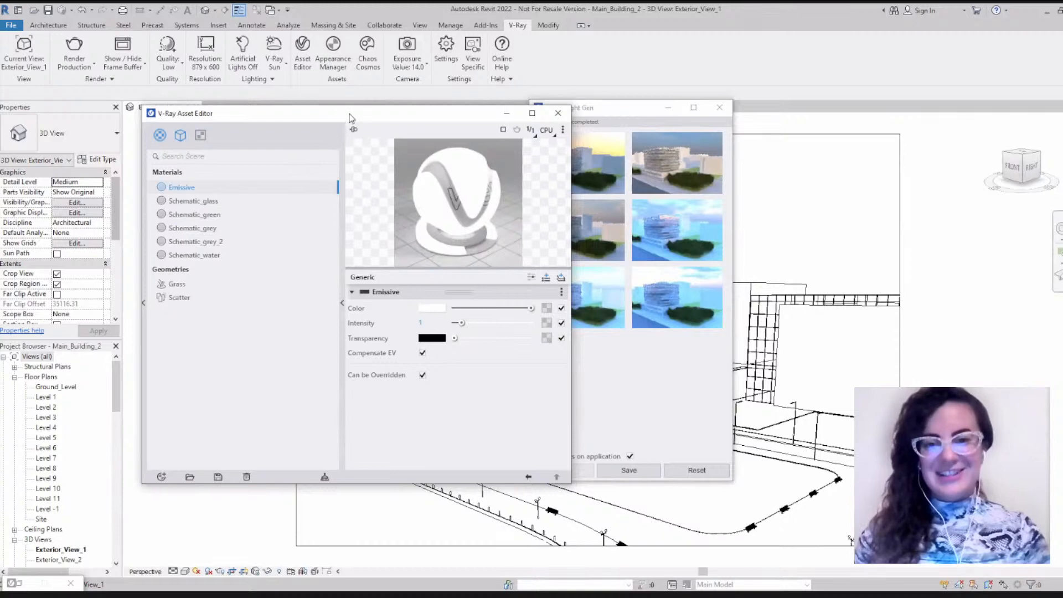
{"action": "left_click_drag", "start_coordinate": [349, 118], "coordinate": [352, 114]}
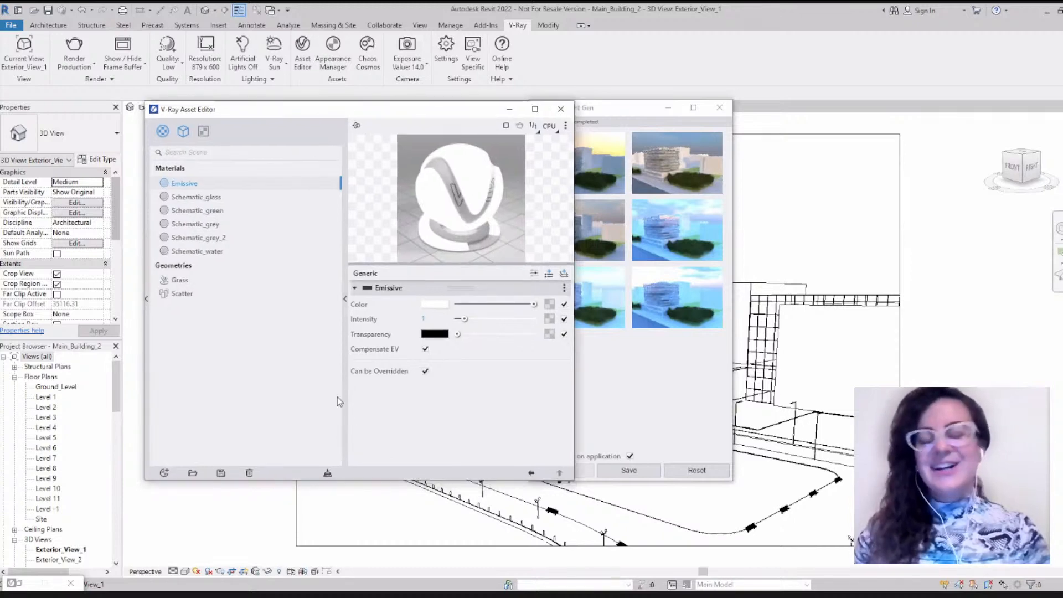
Step: Collapse the Emissive material's parameters, reposition the Asset Editor and close it
{"action": "left_click", "coordinate": [345, 299]}
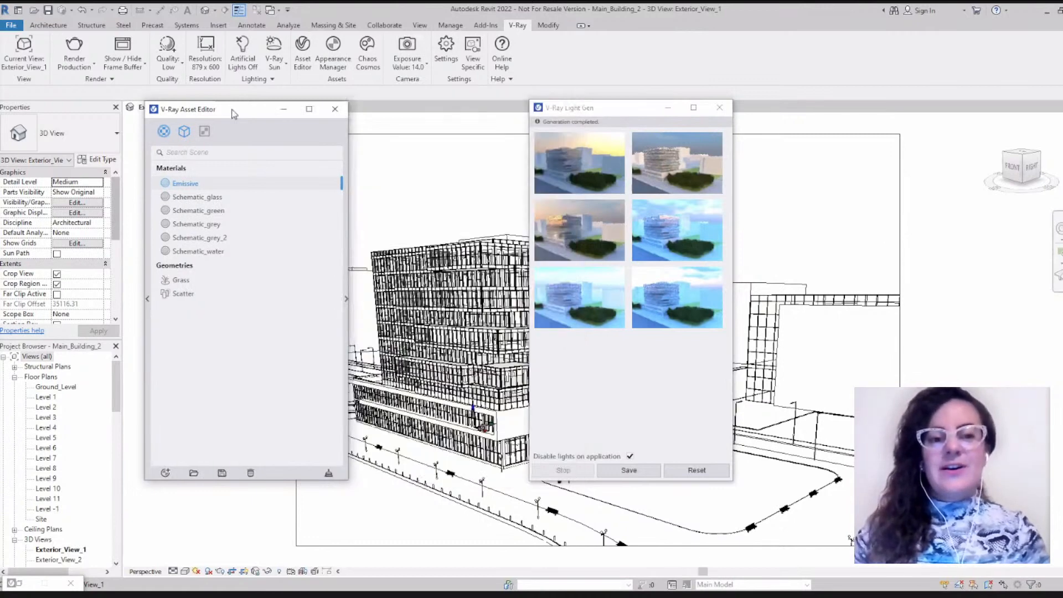
{"action": "left_click_drag", "start_coordinate": [265, 109], "coordinate": [363, 108]}
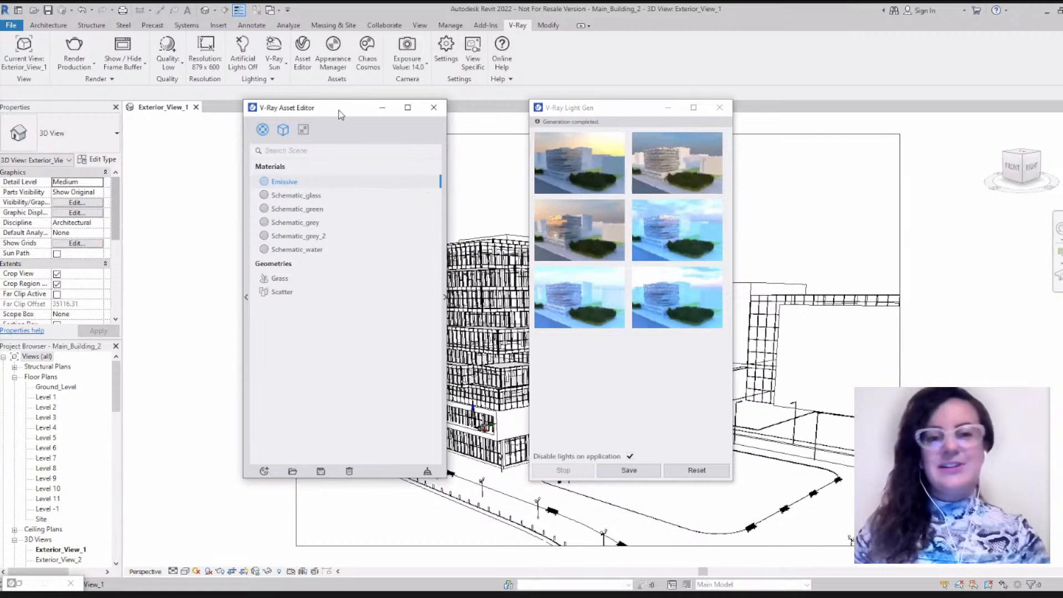
{"action": "left_click_drag", "start_coordinate": [341, 114], "coordinate": [309, 111]}
{"action": "left_click", "coordinate": [402, 108]}
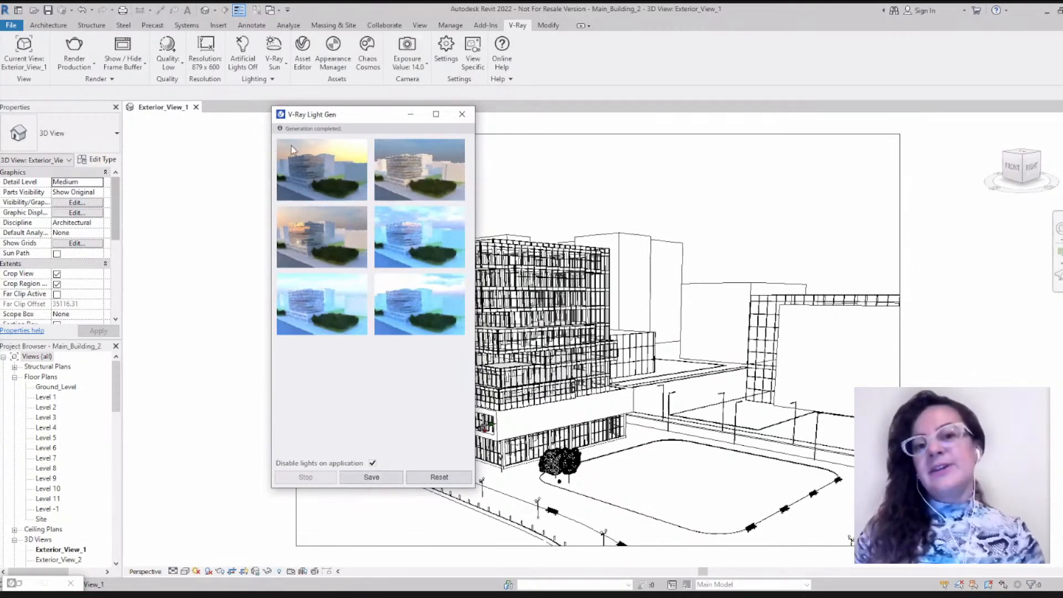
Step: Reposition the V-Ray Light Gen window to view the generated lighting variants, and close it
{"action": "left_click_drag", "start_coordinate": [365, 115], "coordinate": [308, 127]}
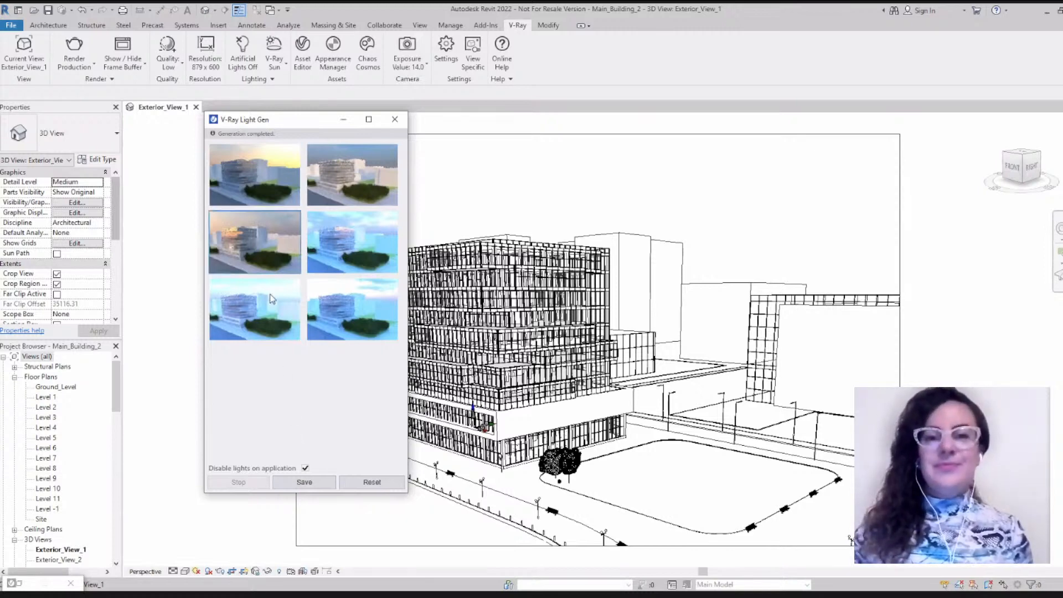
{"action": "mouse_move", "coordinate": [304, 119]}
{"action": "left_mouse_down"}
{"action": "mouse_move", "coordinate": [324, 125]}
{"action": "mouse_move", "coordinate": [320, 108]}
{"action": "left_mouse_up"}
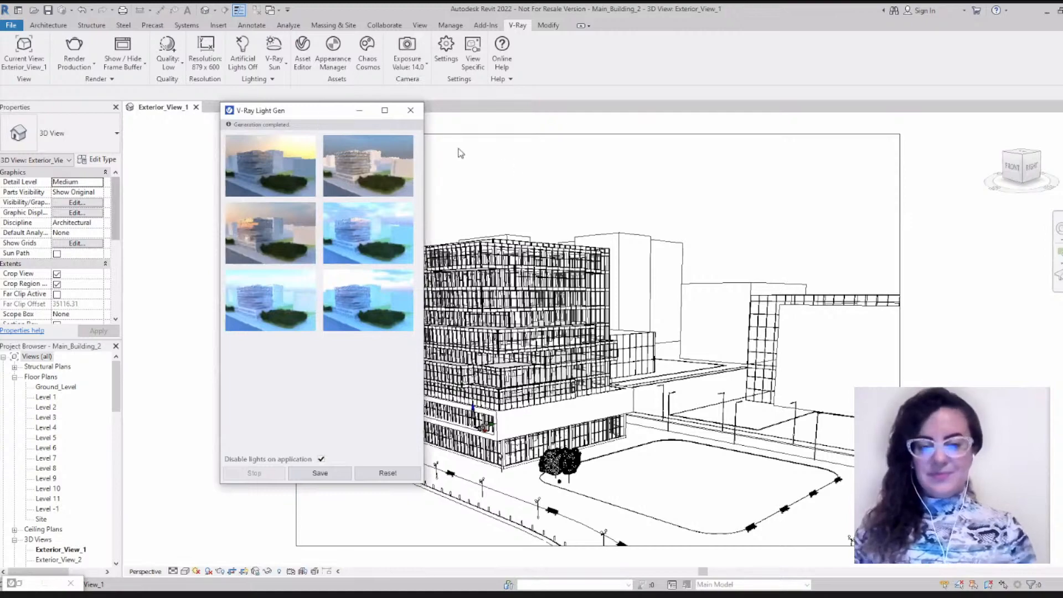
{"action": "left_click", "coordinate": [411, 112]}
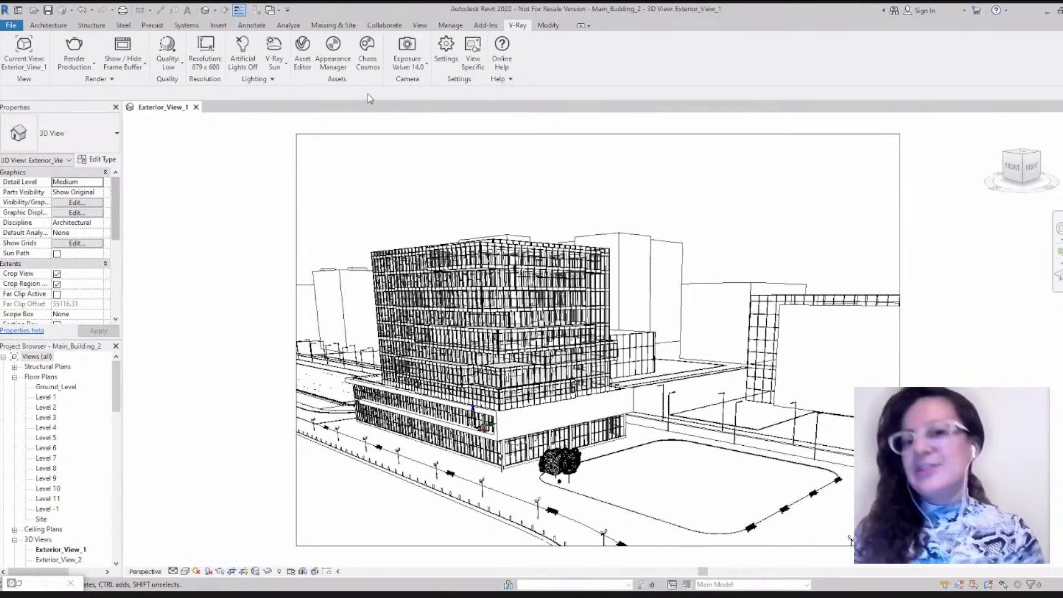
Step: Open the V-Ray Camera settings, place the dialog over the view and review the available camera modes, keeping Standard
{"action": "left_click", "coordinate": [404, 57]}
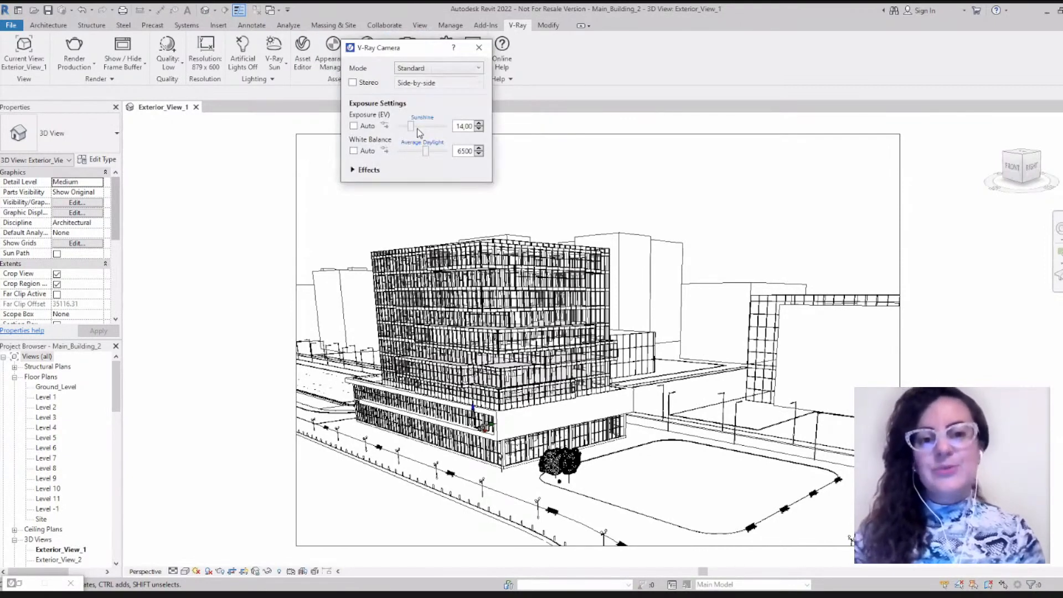
{"action": "left_click_drag", "start_coordinate": [406, 53], "coordinate": [316, 135]}
{"action": "left_click", "coordinate": [349, 153]}
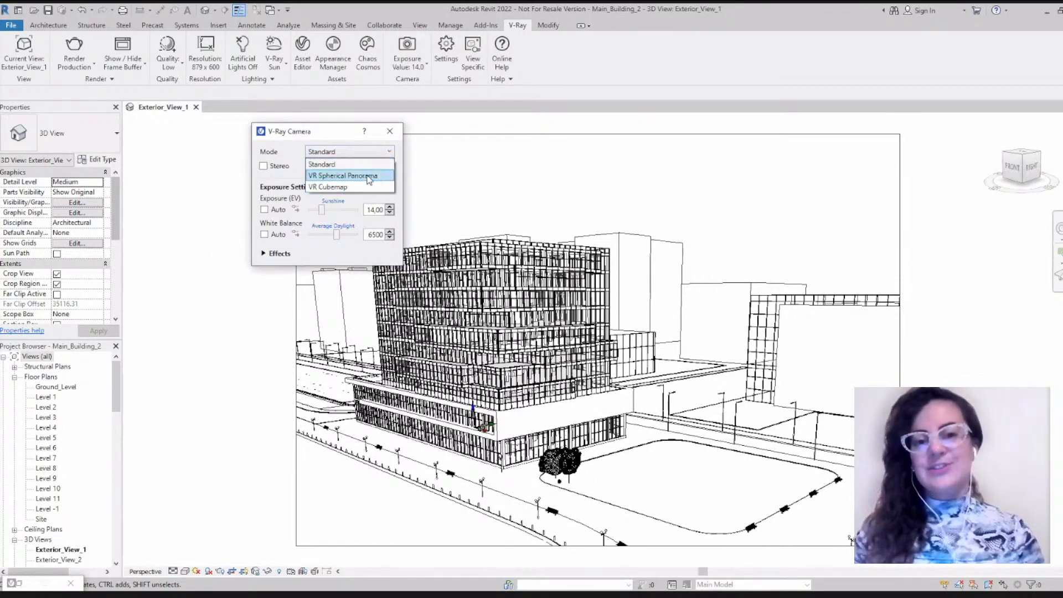
{"action": "left_click", "coordinate": [295, 137]}
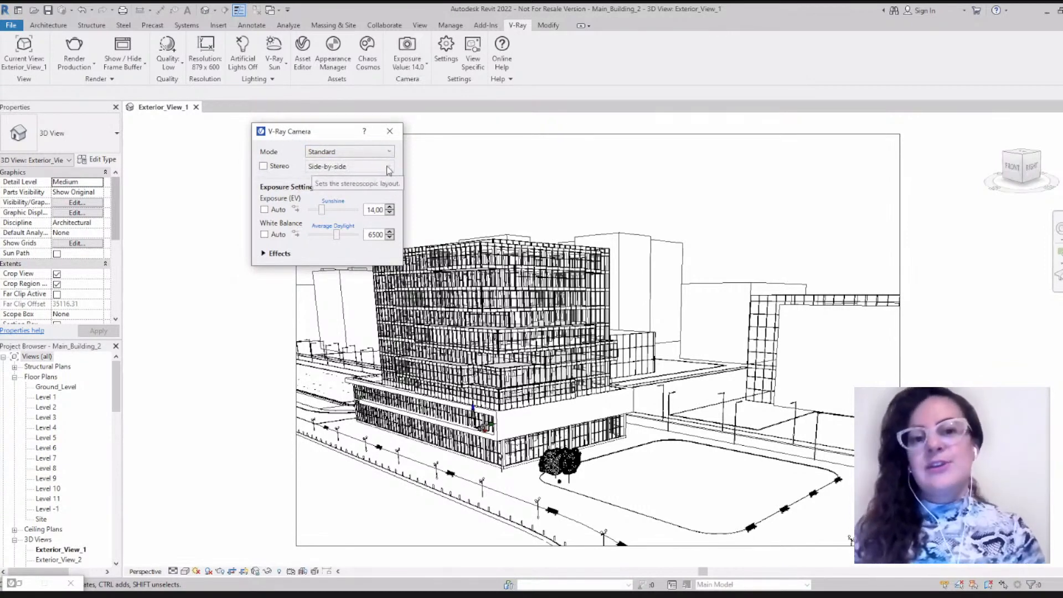
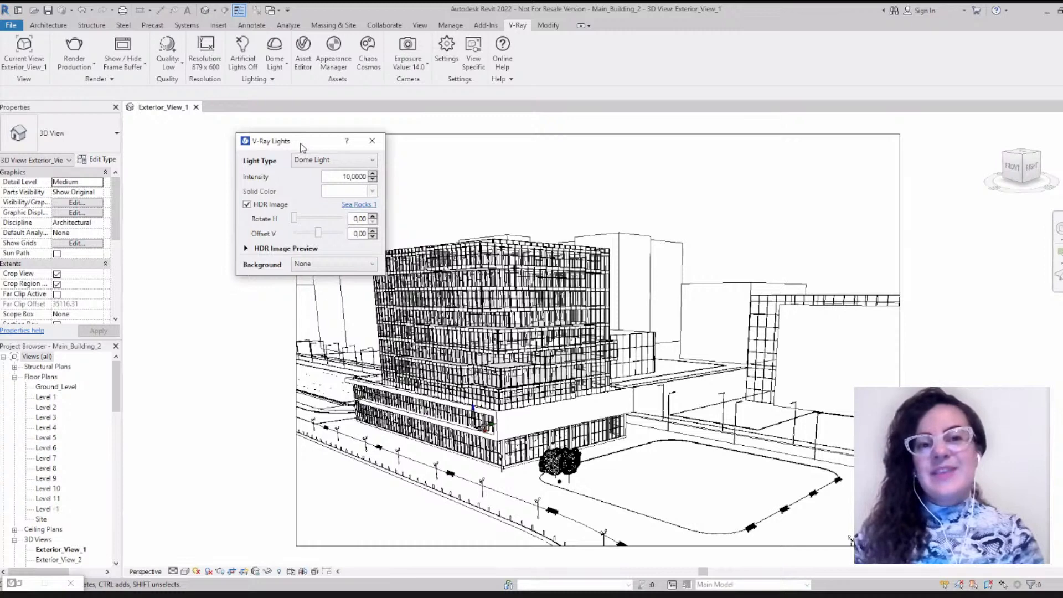
Step: Close the V-Ray Lights dialog, open the V-Ray Settings and reposition that window
{"action": "left_click_drag", "start_coordinate": [302, 147], "coordinate": [283, 110]}
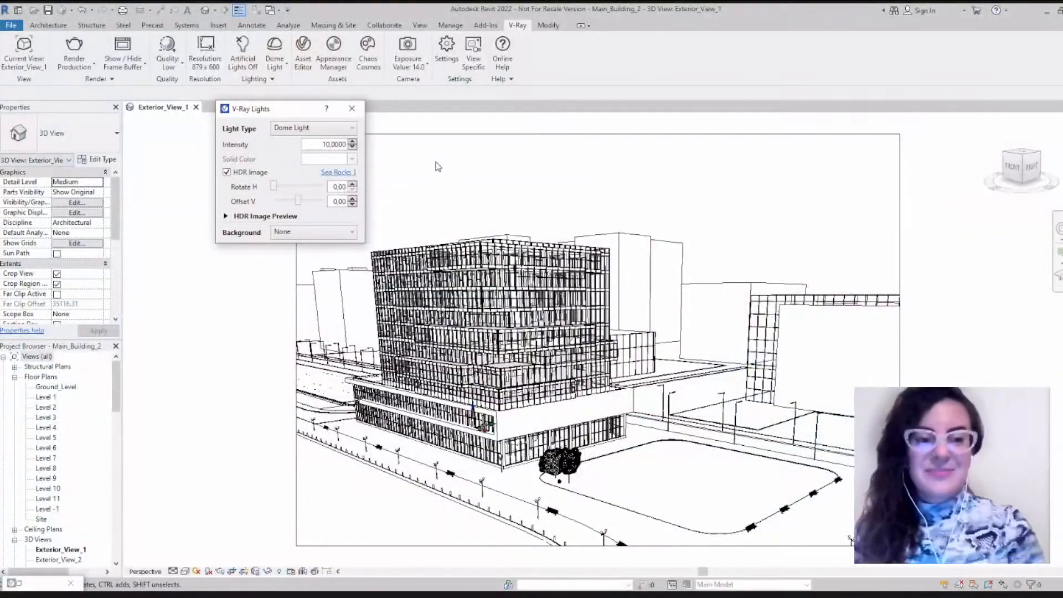
{"action": "left_click", "coordinate": [352, 109]}
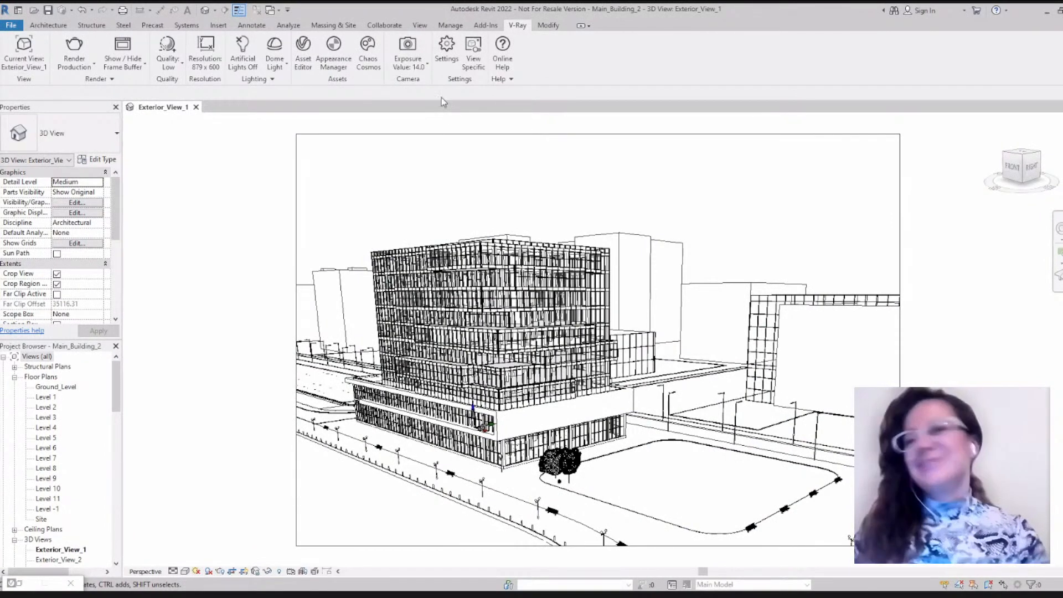
{"action": "left_click", "coordinate": [444, 53]}
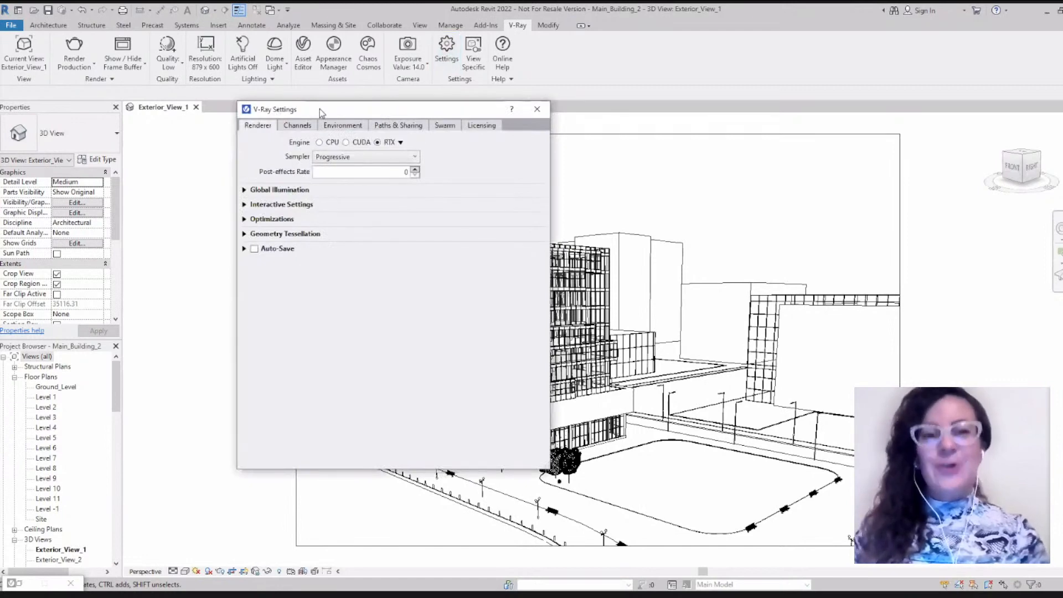
{"action": "left_click_drag", "start_coordinate": [320, 108], "coordinate": [350, 110]}
Step: Enable the Light Mix render channel, review its grouping options while keeping Family Type, and close the settings
{"action": "left_click", "coordinate": [328, 126]}
{"action": "left_click", "coordinate": [275, 332]}
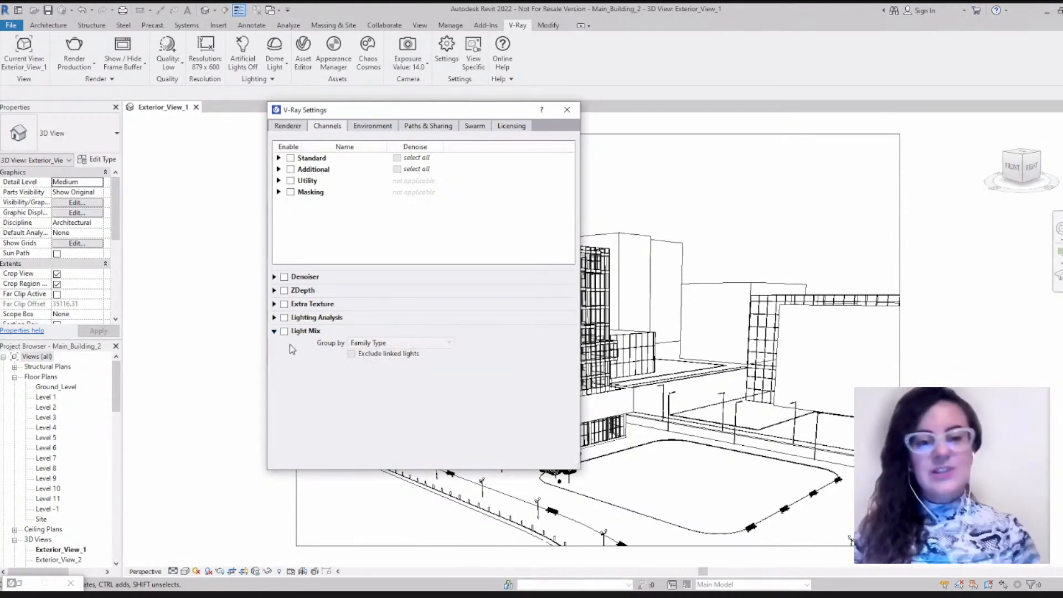
{"action": "left_click", "coordinate": [284, 332]}
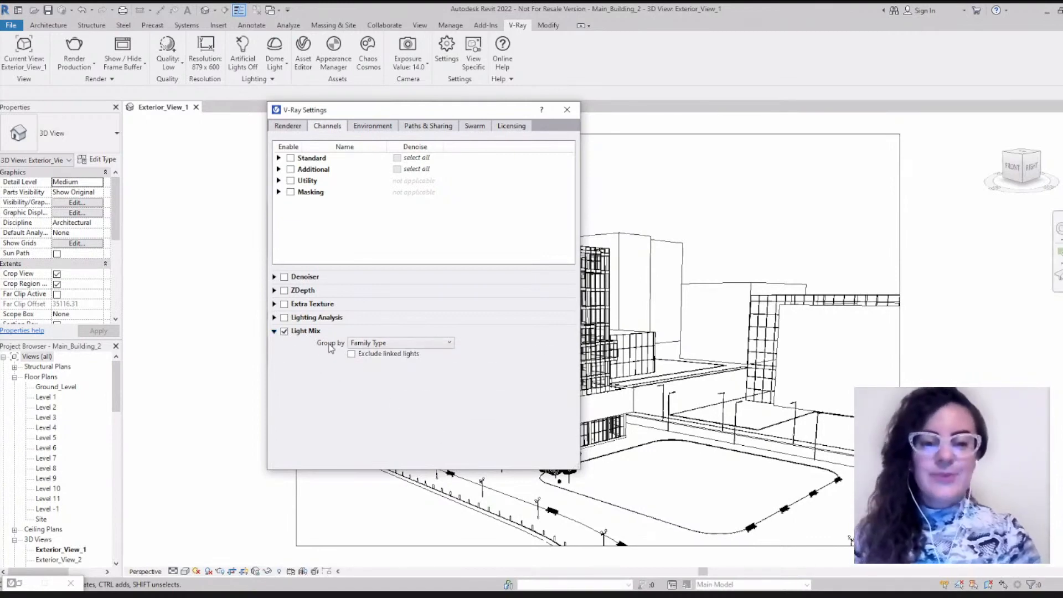
{"action": "left_click", "coordinate": [435, 343]}
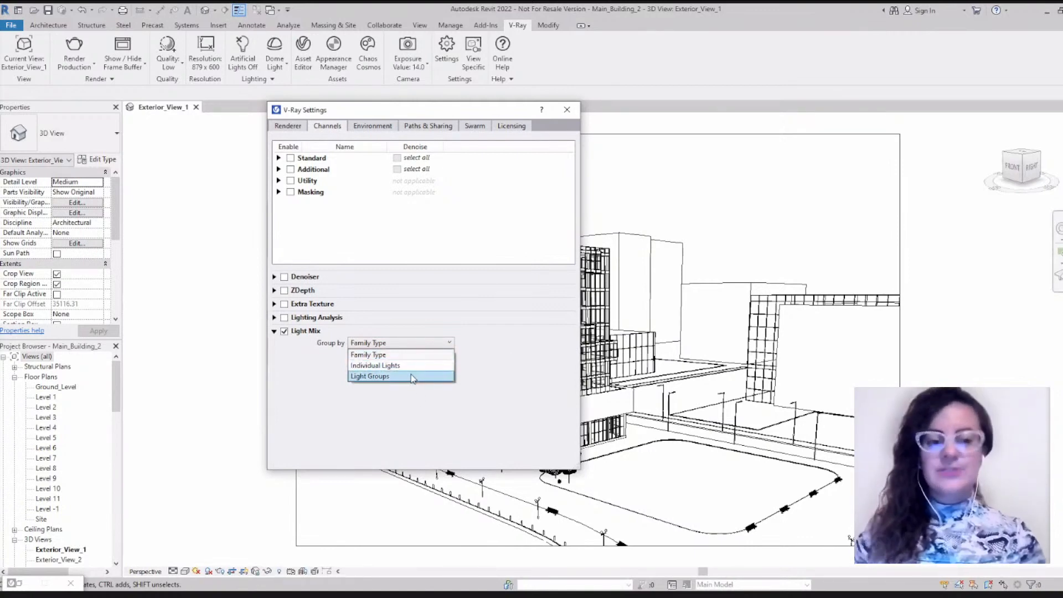
{"action": "left_click", "coordinate": [505, 343]}
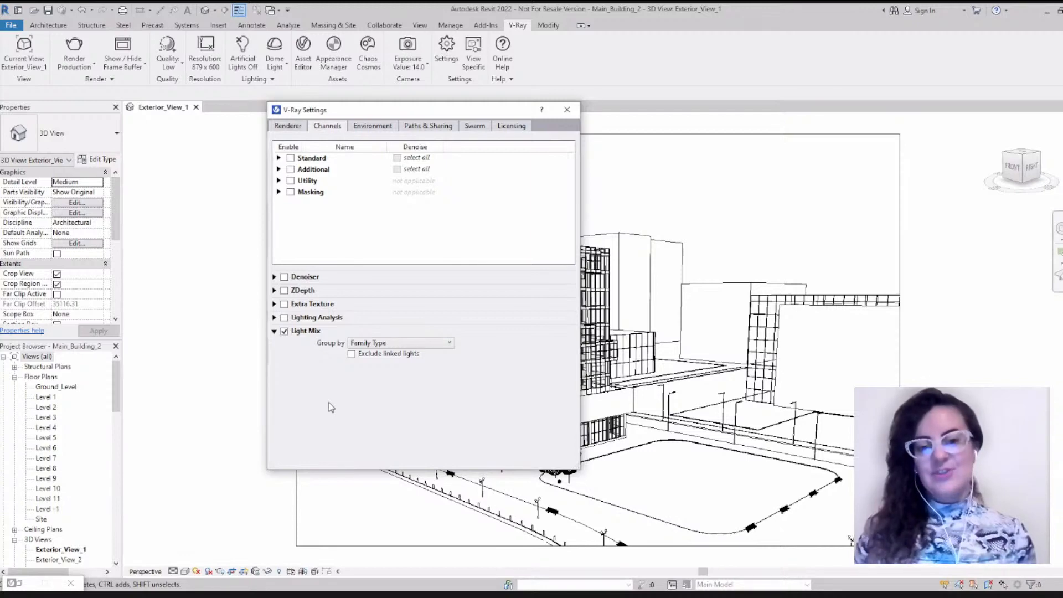
{"action": "left_click", "coordinate": [572, 111]}
Step: Show the V-Ray Frame Buffer and position it over the Revit view
{"action": "left_click", "coordinate": [125, 47]}
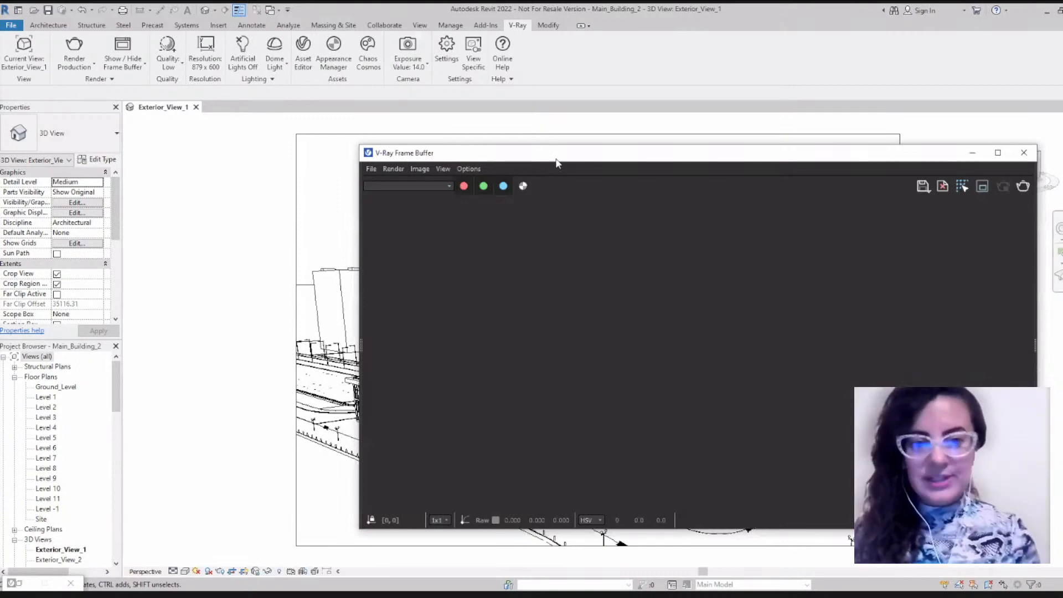
{"action": "left_click_drag", "start_coordinate": [555, 159], "coordinate": [389, 132]}
{"action": "left_click_drag", "start_coordinate": [654, 129], "coordinate": [698, 136]}
Step: Load Light_Mix.vrimg from the 04_Light Mix folder of BIM after dark live into the Frame Buffer
{"action": "left_click", "coordinate": [310, 144]}
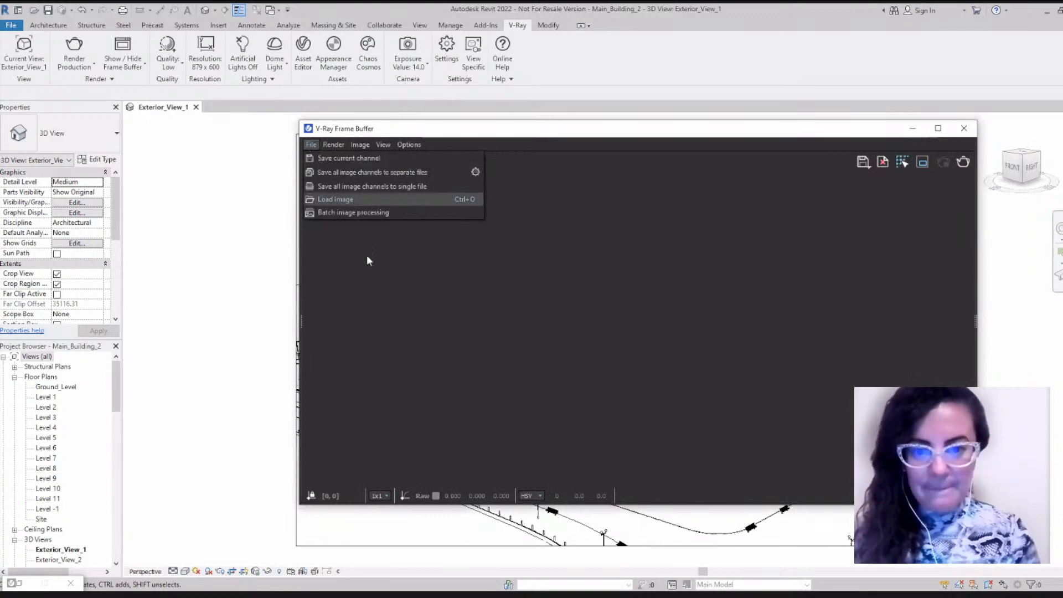
{"action": "key", "text": "Return"}
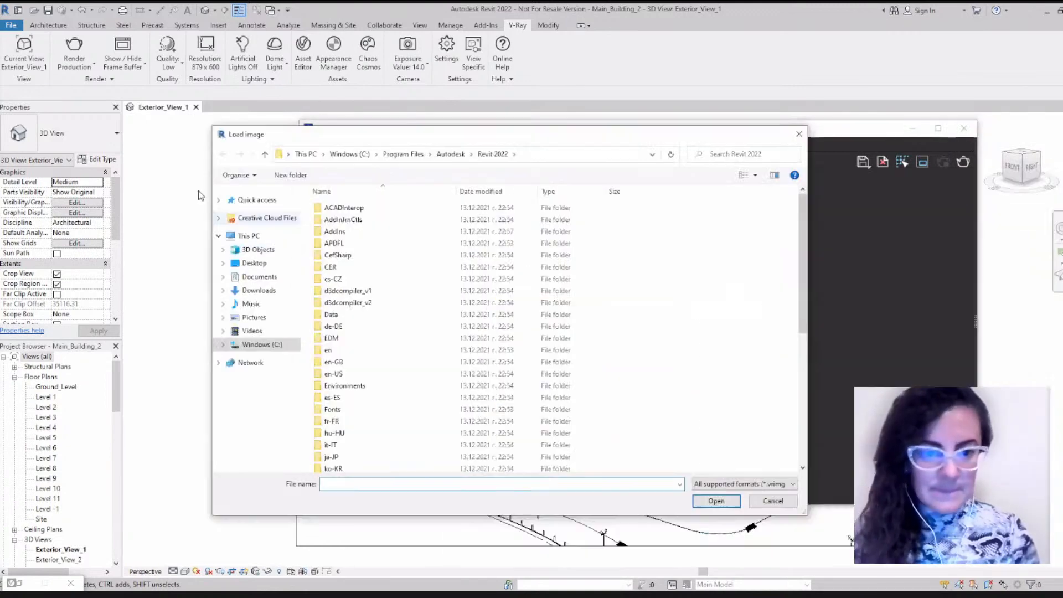
{"action": "left_click", "coordinate": [218, 200]}
{"action": "left_click", "coordinate": [257, 267]}
{"action": "double_click", "coordinate": [350, 229]}
{"action": "double_click", "coordinate": [341, 208]}
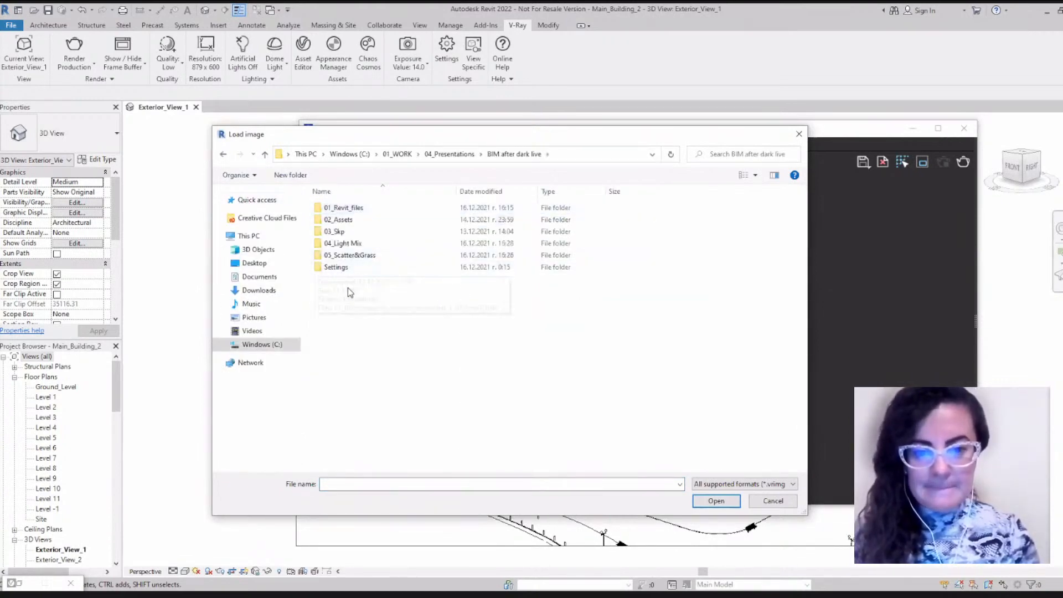
{"action": "double_click", "coordinate": [343, 243]}
{"action": "left_click", "coordinate": [359, 208]}
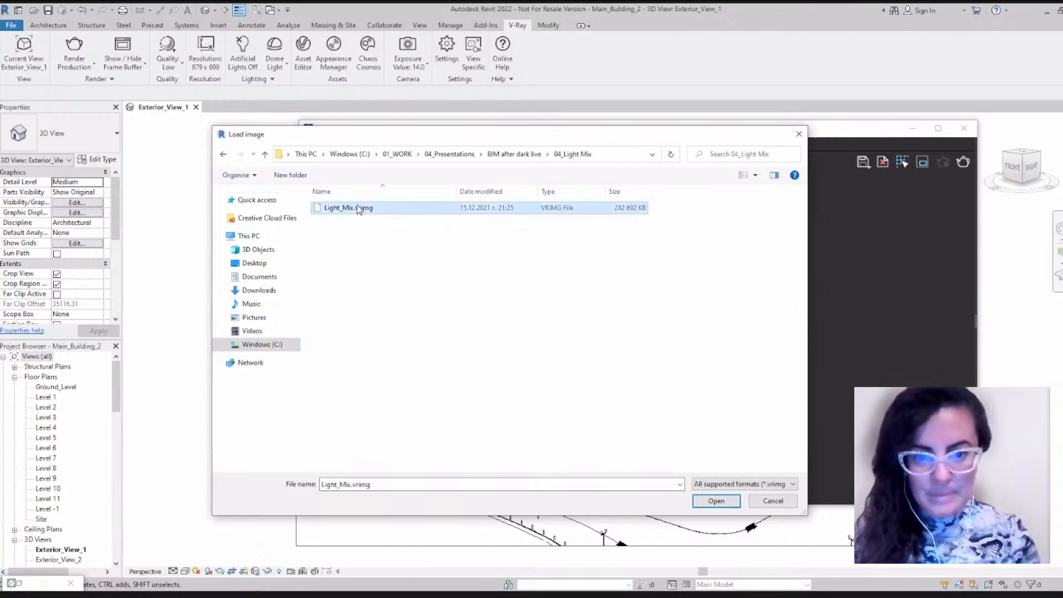
{"action": "left_click", "coordinate": [716, 502]}
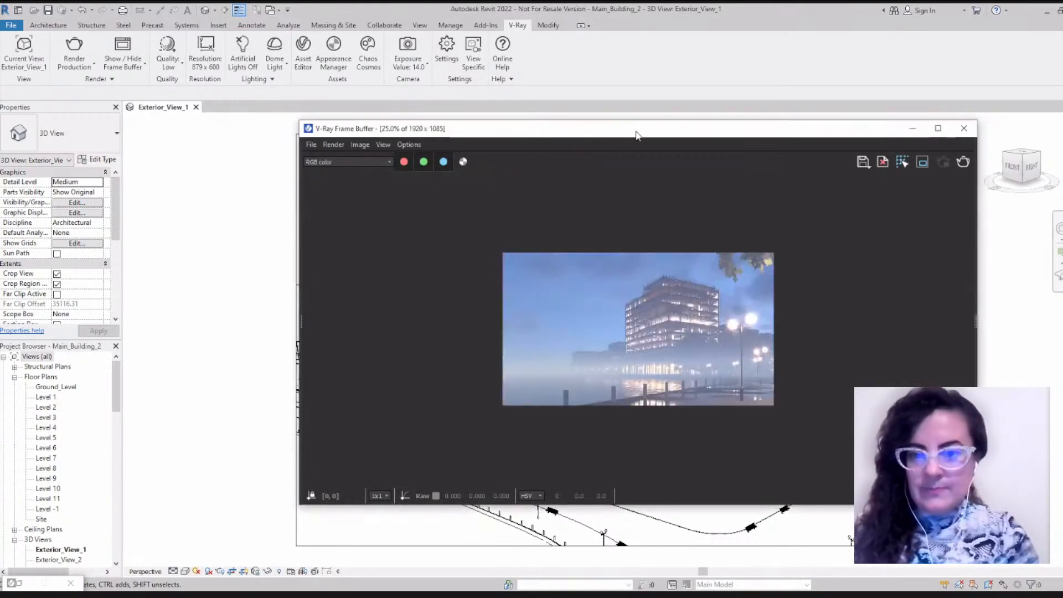
Step: Enlarge the loaded render to 50%, expand the Frame Buffer's layer list and narrow the window around the image
{"action": "left_click_drag", "start_coordinate": [641, 131], "coordinate": [492, 113]}
{"action": "scroll", "coordinate": [457, 251], "scroll_direction": "up", "scroll_amount": 3}
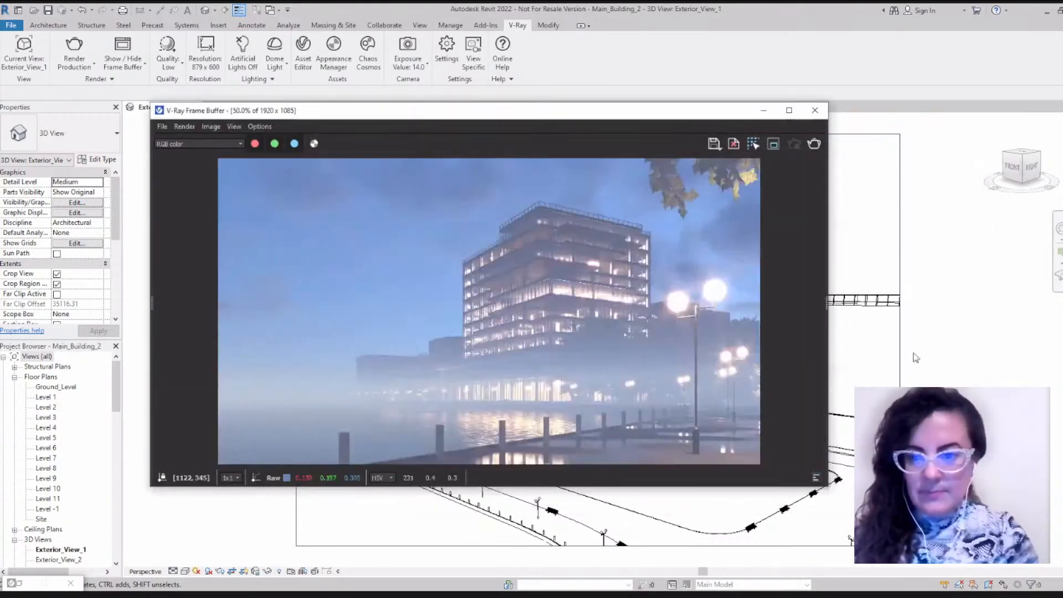
{"action": "left_click", "coordinate": [827, 302]}
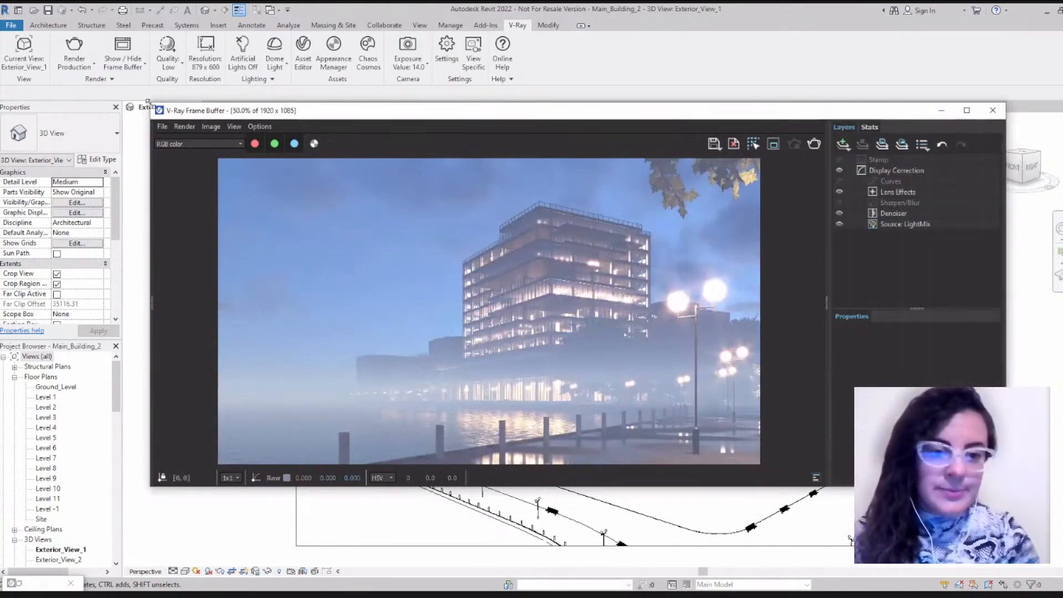
{"action": "left_click_drag", "start_coordinate": [147, 101], "coordinate": [264, 99]}
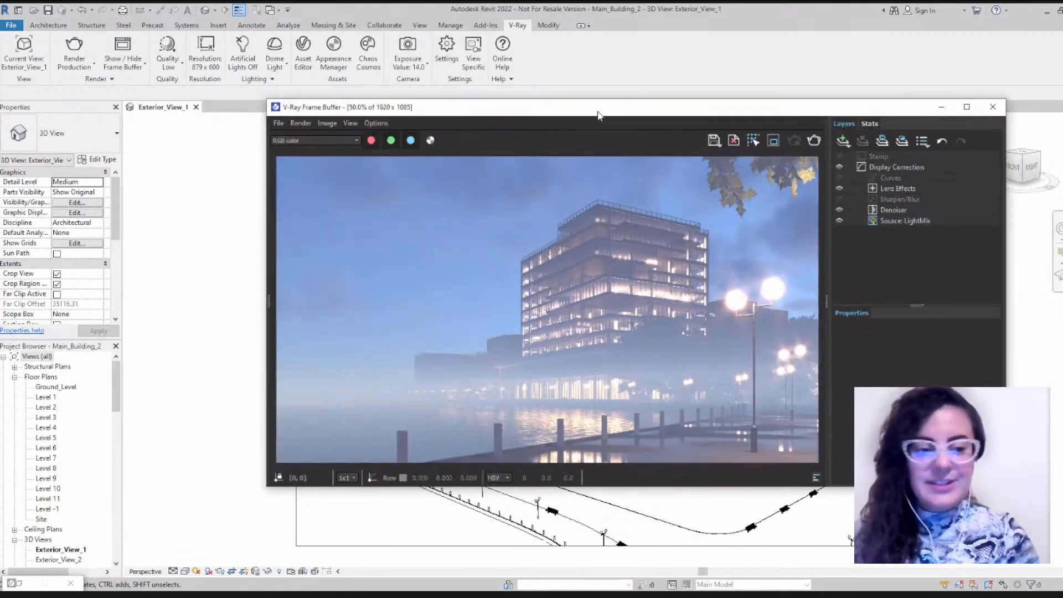
Step: Reposition the Frame Buffer, hide its layer list and show the render history
{"action": "left_click_drag", "start_coordinate": [599, 115], "coordinate": [465, 117]}
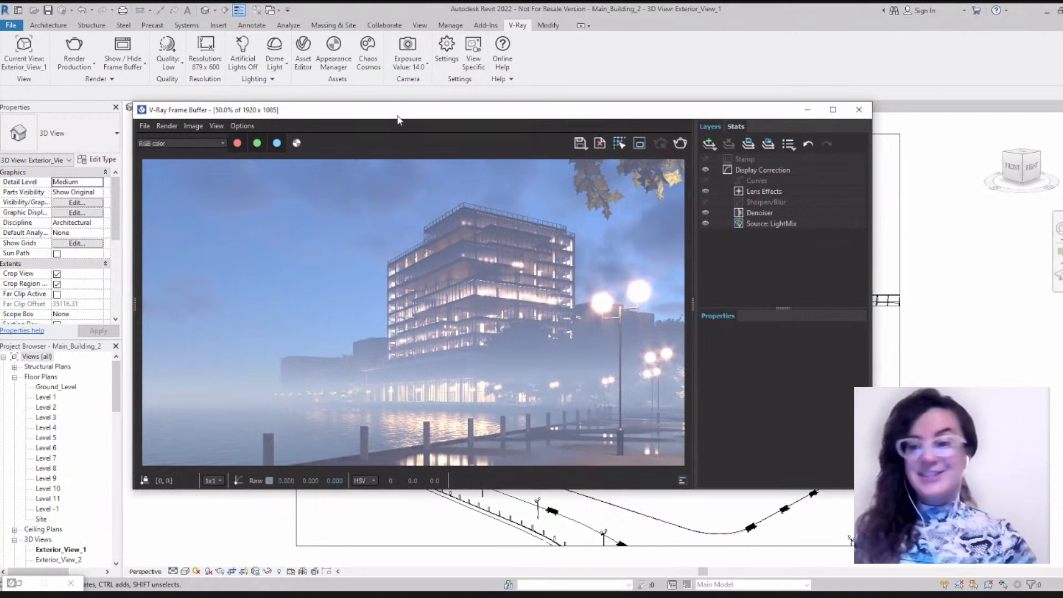
{"action": "left_click_drag", "start_coordinate": [397, 120], "coordinate": [501, 135]}
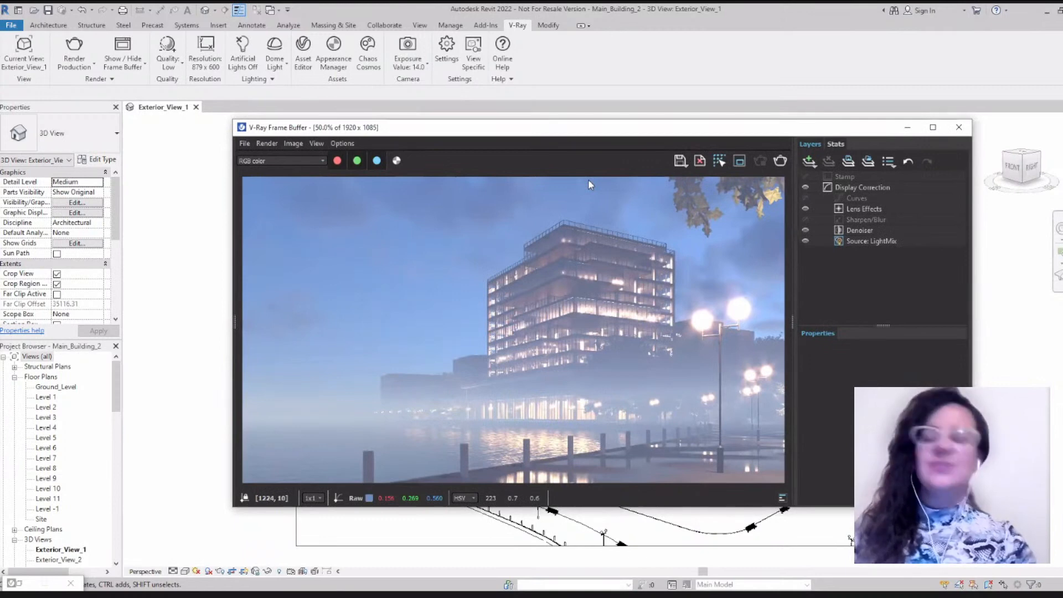
{"action": "left_click", "coordinate": [794, 323]}
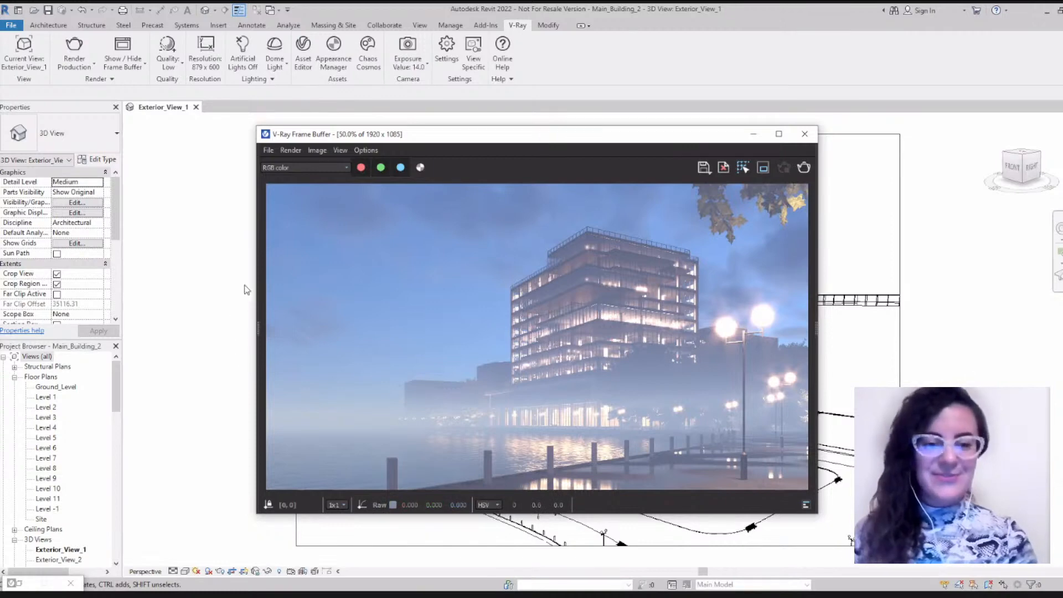
{"action": "left_click", "coordinate": [258, 330]}
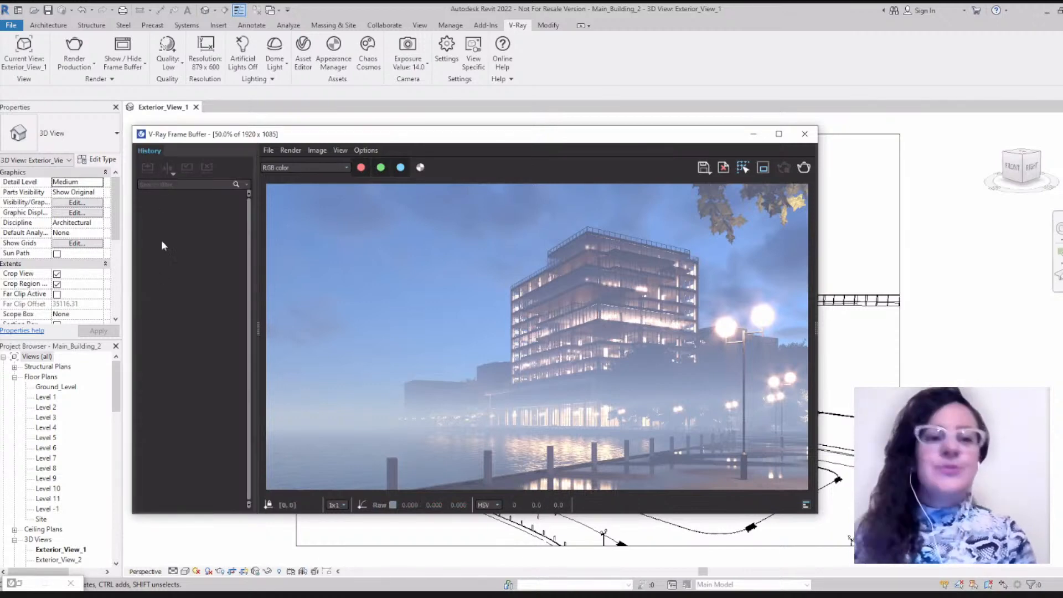
Step: Hide the render history, expand the Frame Buffer's layer list and review the layer types that can be added
{"action": "left_click", "coordinate": [258, 332]}
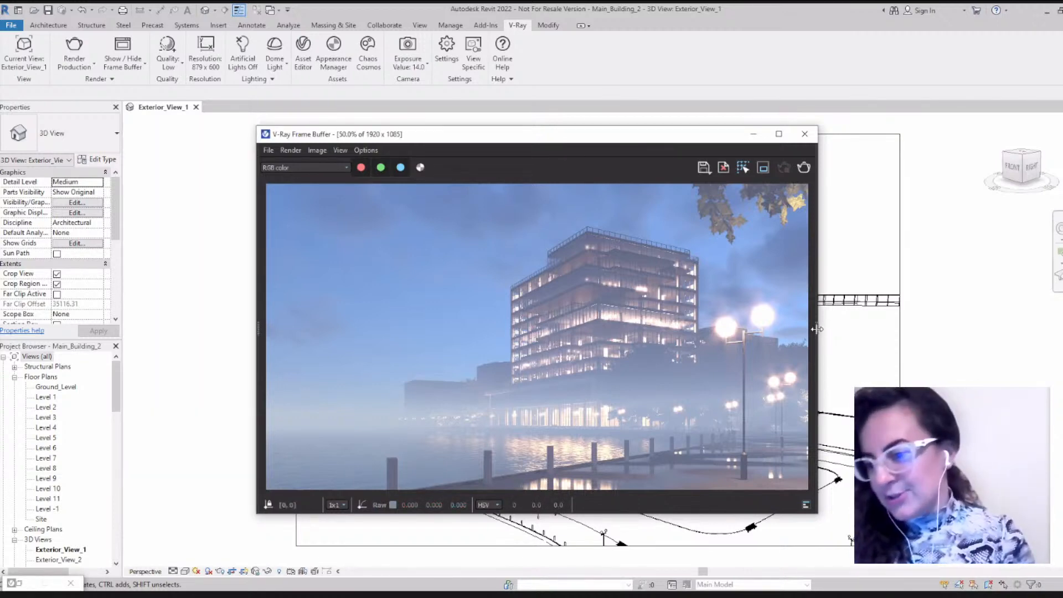
{"action": "left_click", "coordinate": [817, 330]}
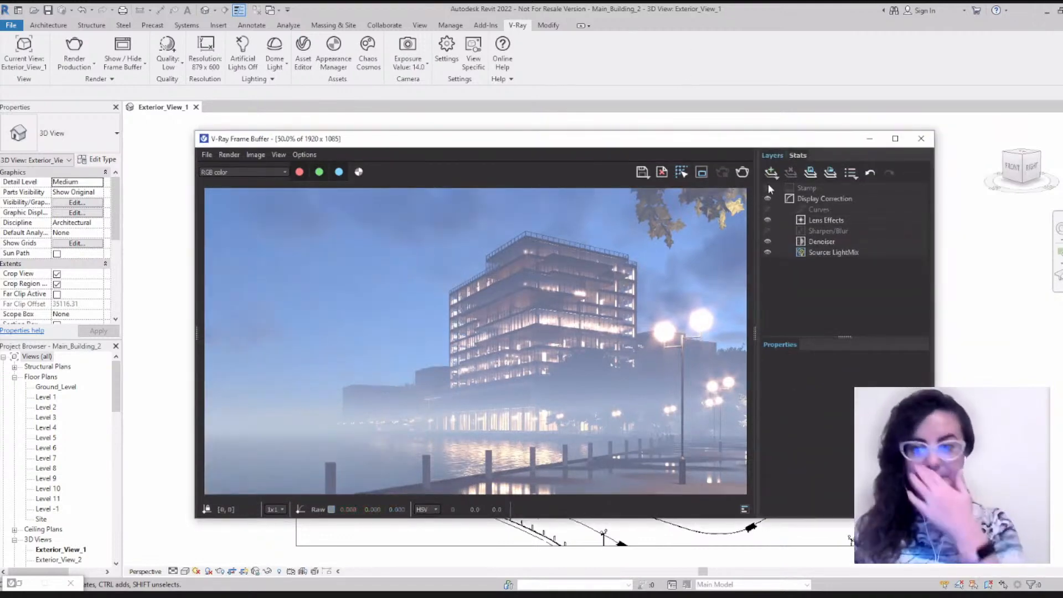
{"action": "left_click", "coordinate": [774, 174]}
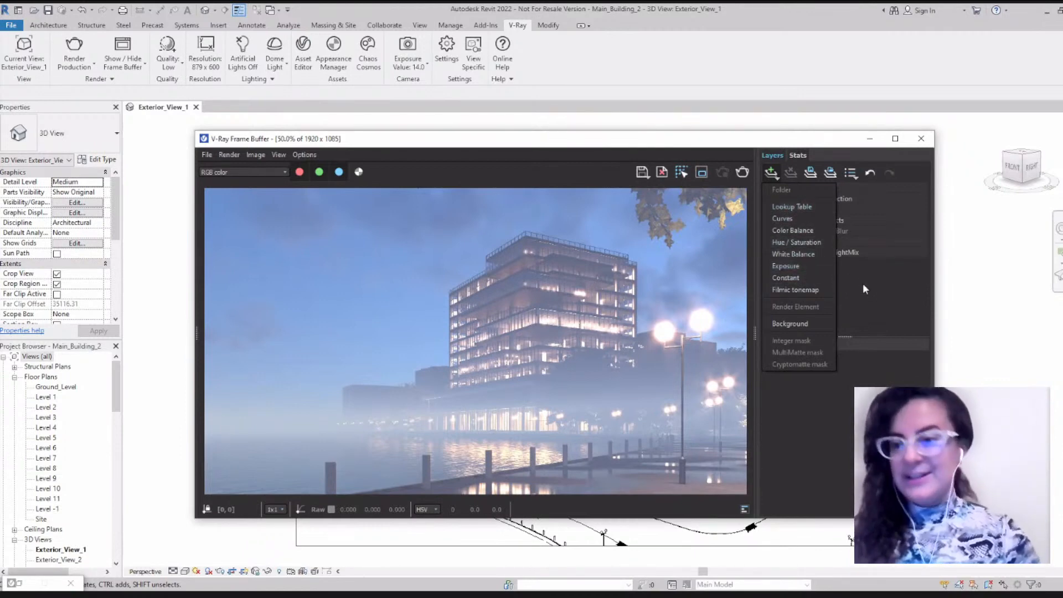
{"action": "key", "text": "Escape"}
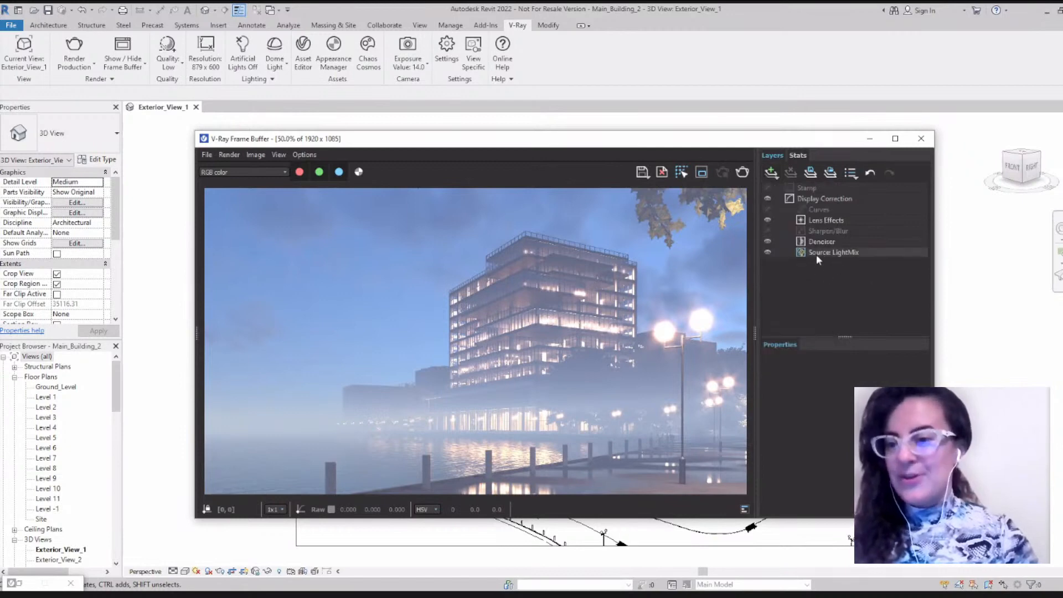
Step: Compare the source layer's other modes, return it to LightMix, and enlarge the properties area to show the full light names
{"action": "left_click", "coordinate": [846, 253]}
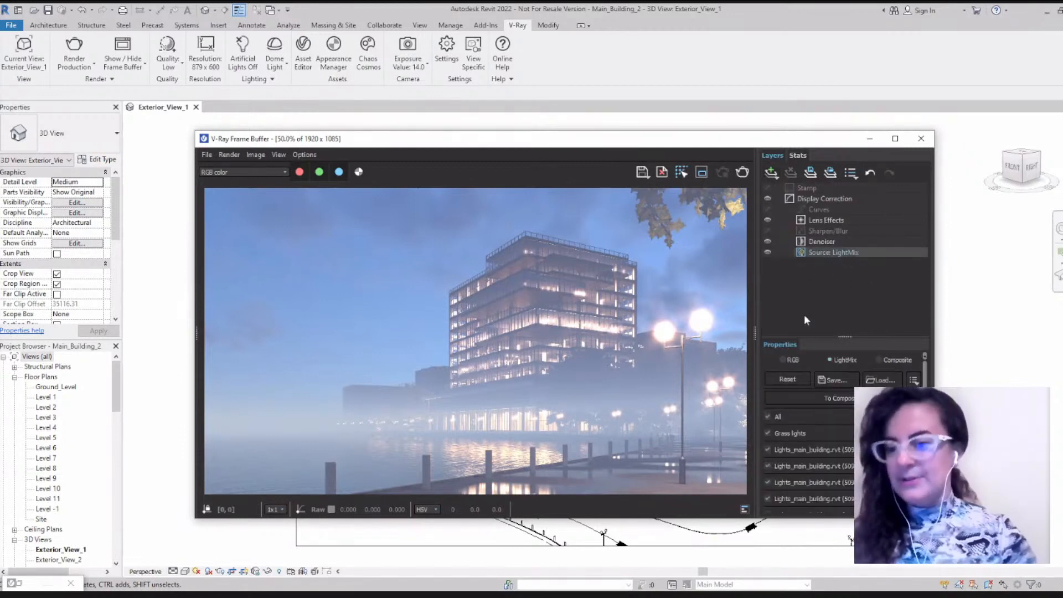
{"action": "left_click", "coordinate": [783, 359]}
{"action": "left_click", "coordinate": [831, 360]}
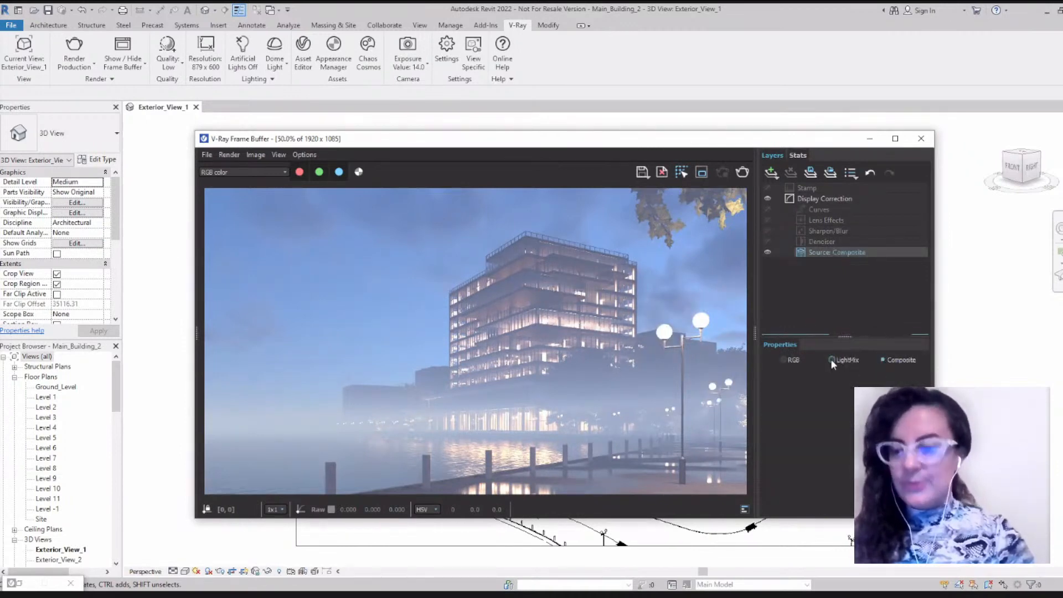
{"action": "left_click_drag", "start_coordinate": [845, 336], "coordinate": [842, 229]}
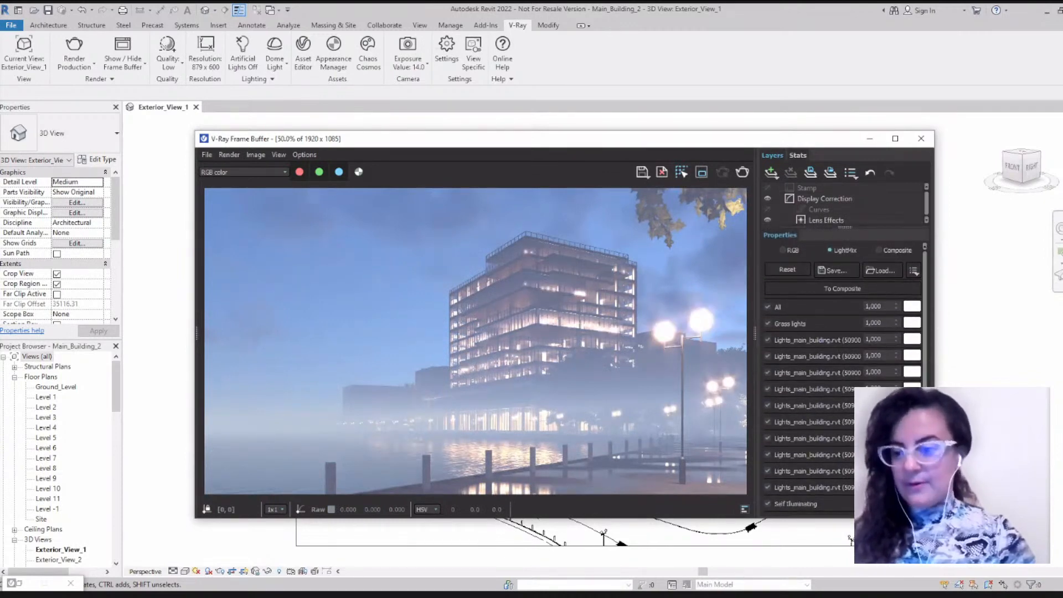
{"action": "left_click_drag", "start_coordinate": [754, 334], "coordinate": [730, 336]}
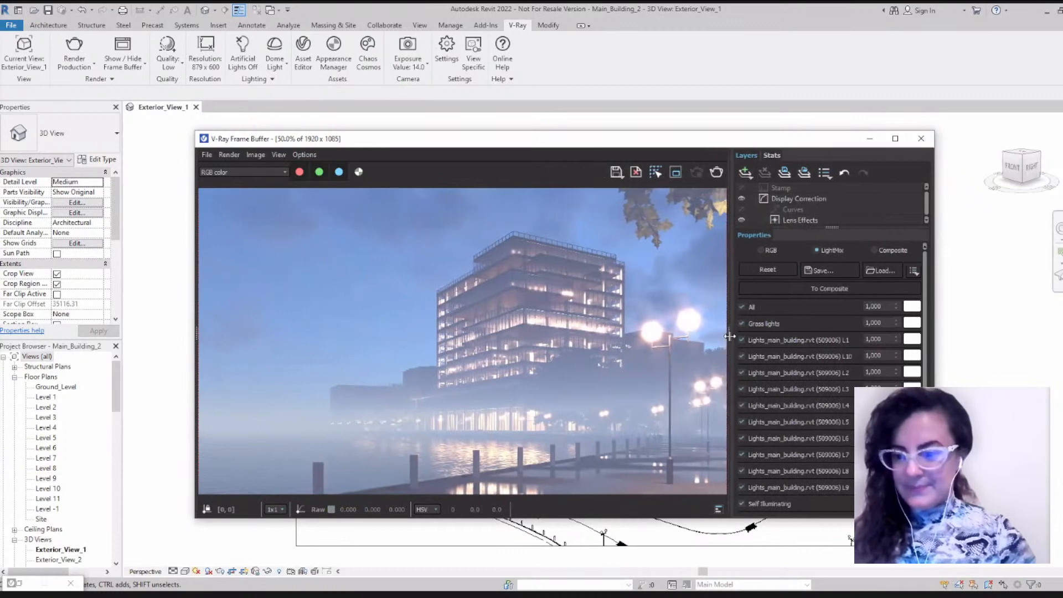
Step: Examine the Light Mix channel's grouping options in the V-Ray render settings and close the settings
{"action": "left_click", "coordinate": [441, 59]}
{"action": "left_click", "coordinate": [327, 126]}
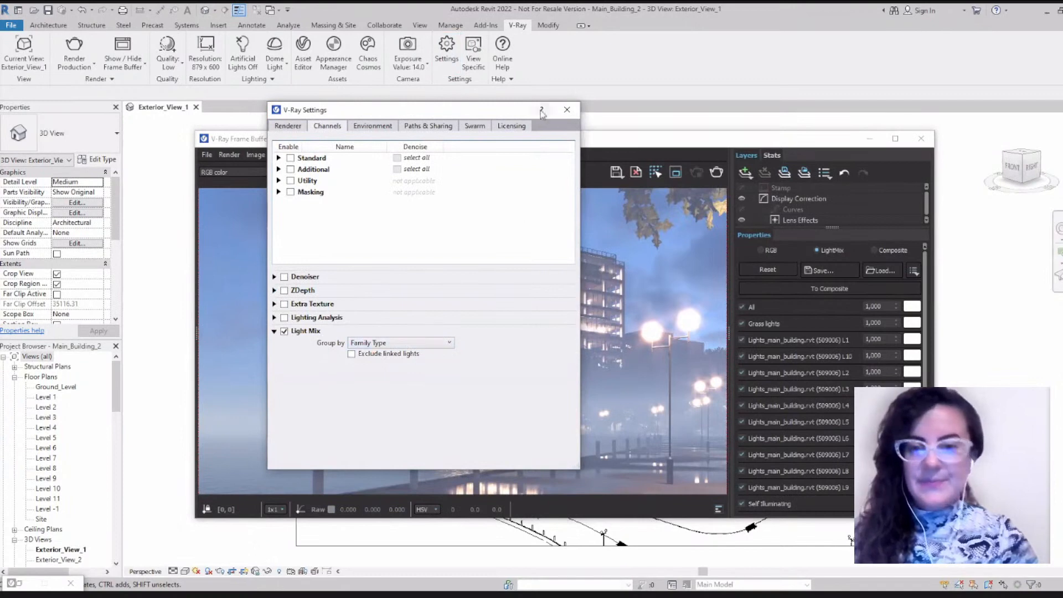
{"action": "left_click", "coordinate": [567, 112]}
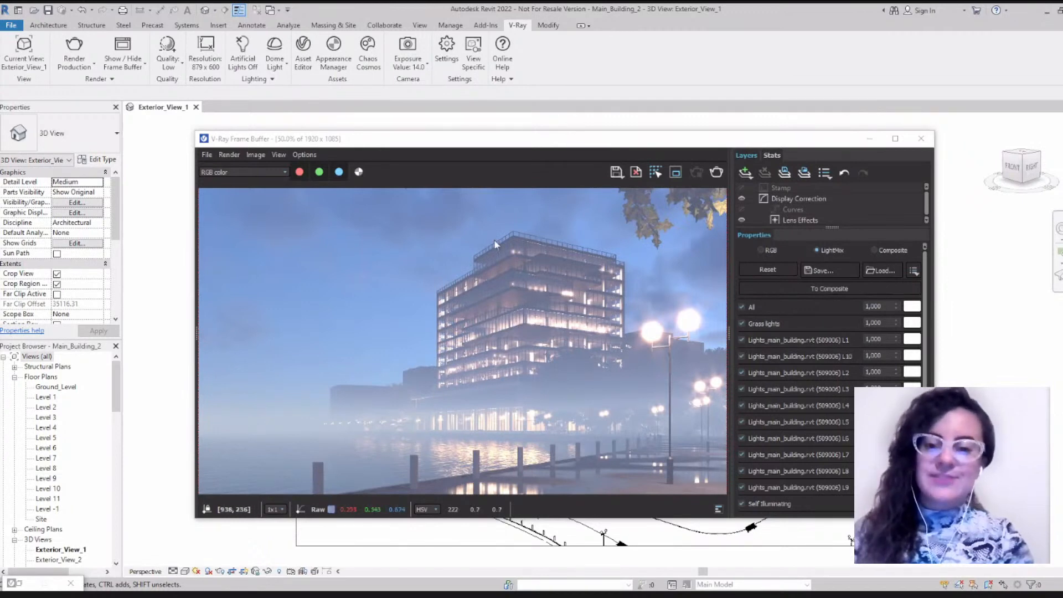
Step: Switch the main building's L4, L5 and L6 lights off and back on in the Light Mix to compare their effect
{"action": "left_click", "coordinate": [743, 405]}
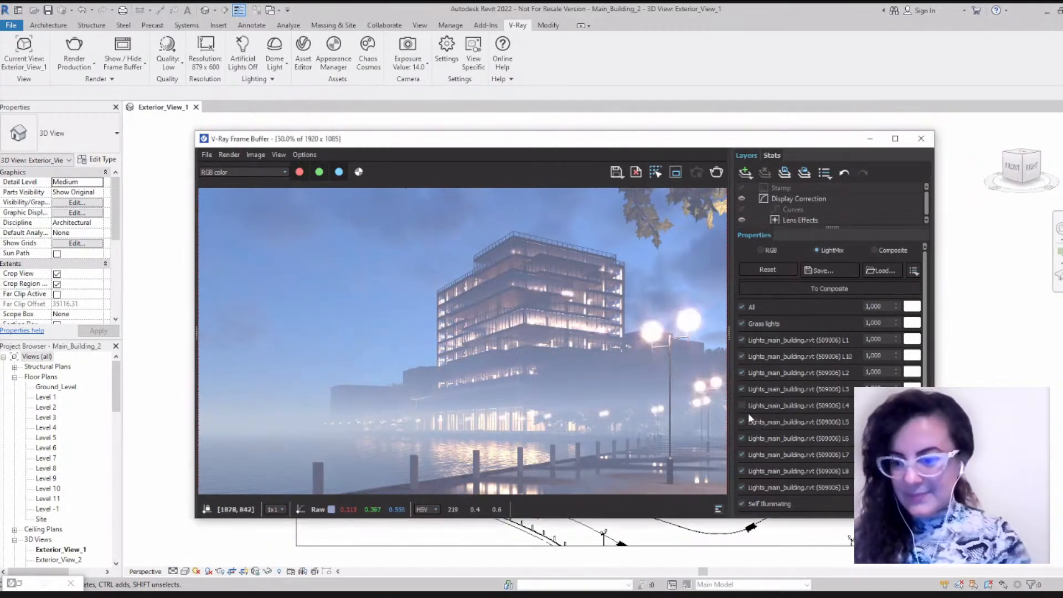
{"action": "left_click", "coordinate": [743, 421]}
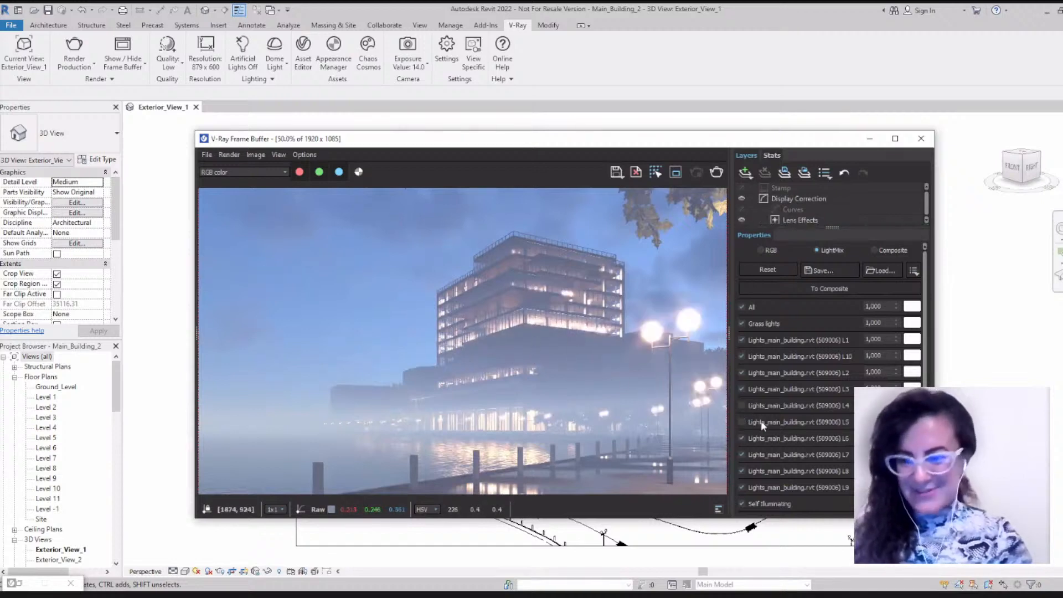
{"action": "left_click", "coordinate": [742, 406]}
{"action": "left_click", "coordinate": [743, 421]}
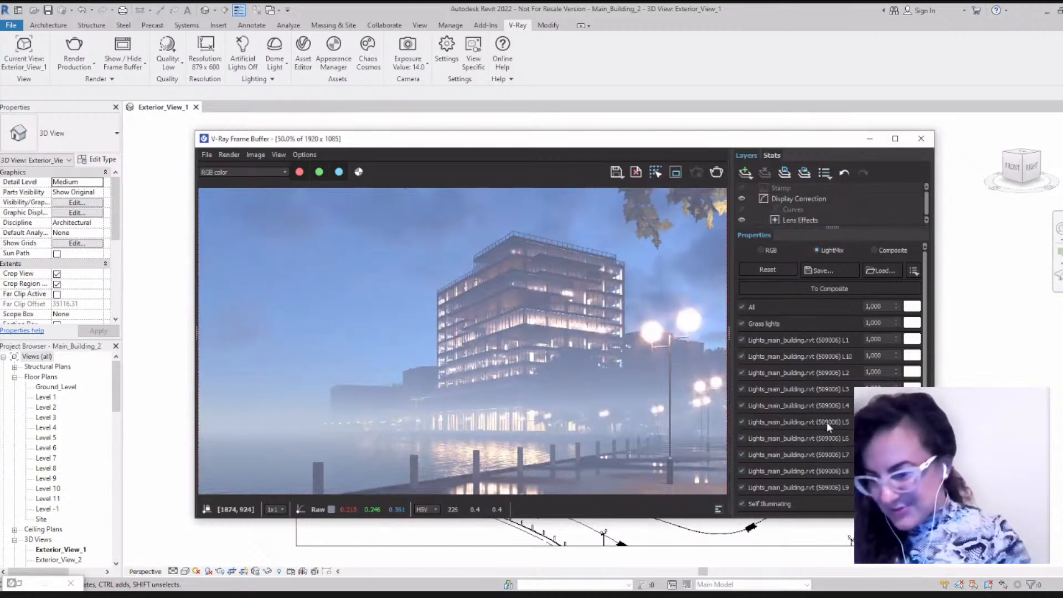
{"action": "left_click", "coordinate": [743, 421]}
{"action": "left_click", "coordinate": [742, 421]}
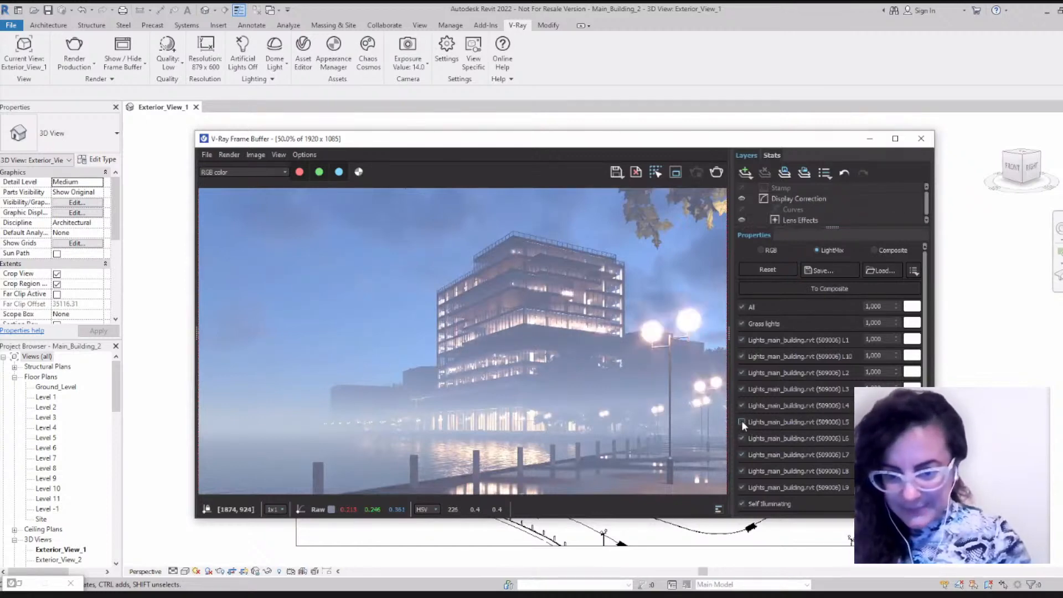
{"action": "left_click", "coordinate": [743, 437]}
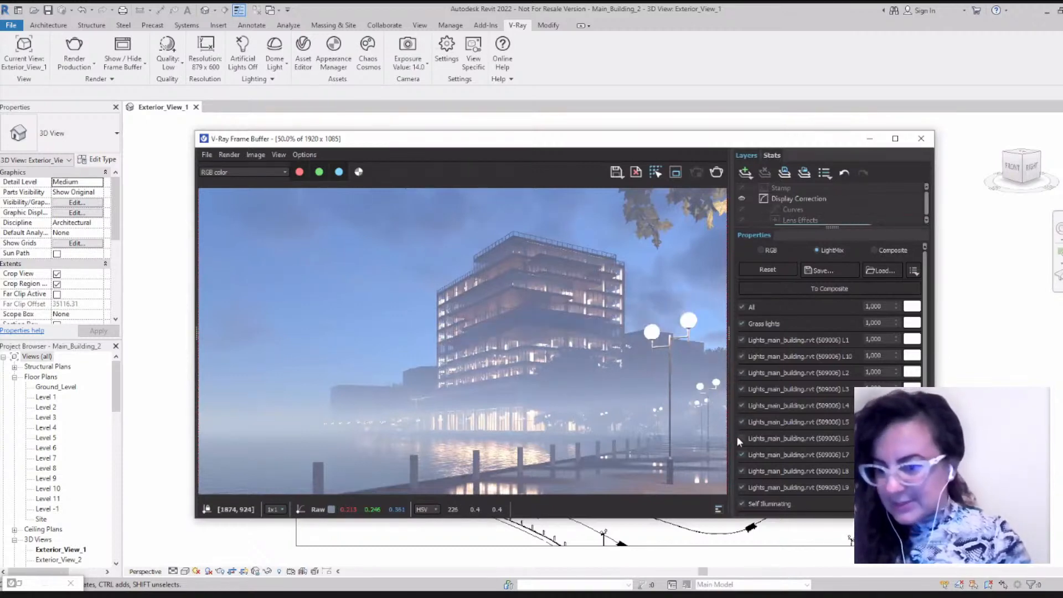
{"action": "left_click", "coordinate": [742, 438]}
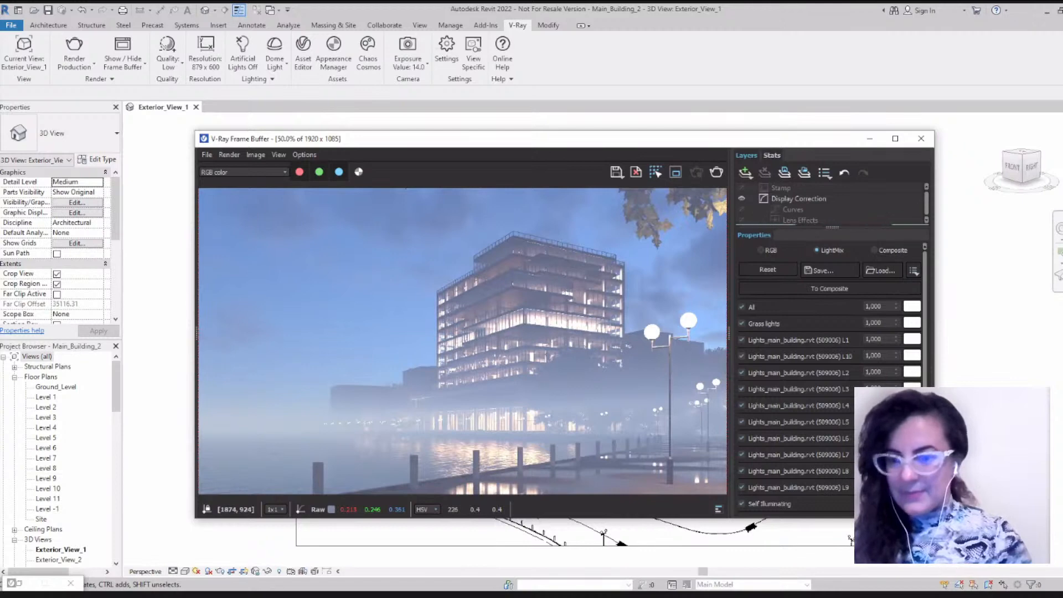
Step: Tint the main building's L6 lights pink in the Light Mix, with RGB 0.762, 0.348, 0.732
{"action": "left_click", "coordinate": [912, 306]}
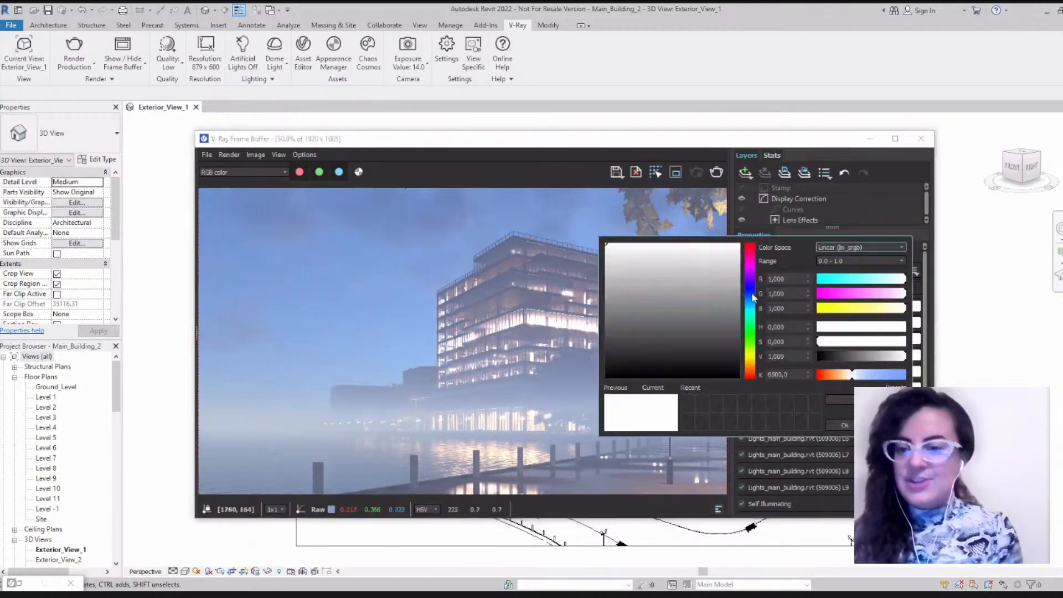
{"action": "left_click", "coordinate": [751, 264]}
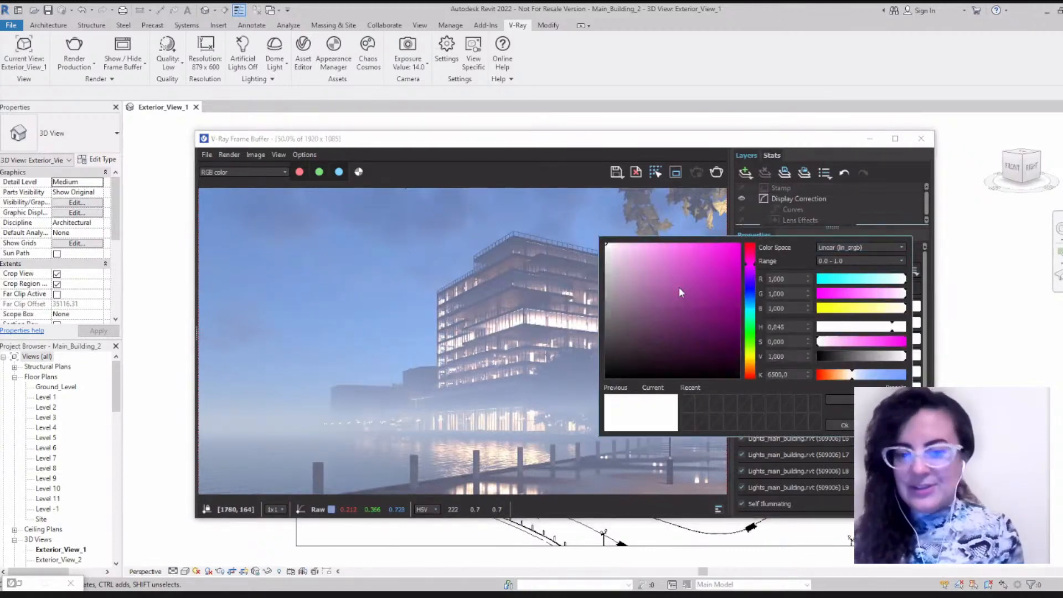
{"action": "left_click", "coordinate": [678, 258]}
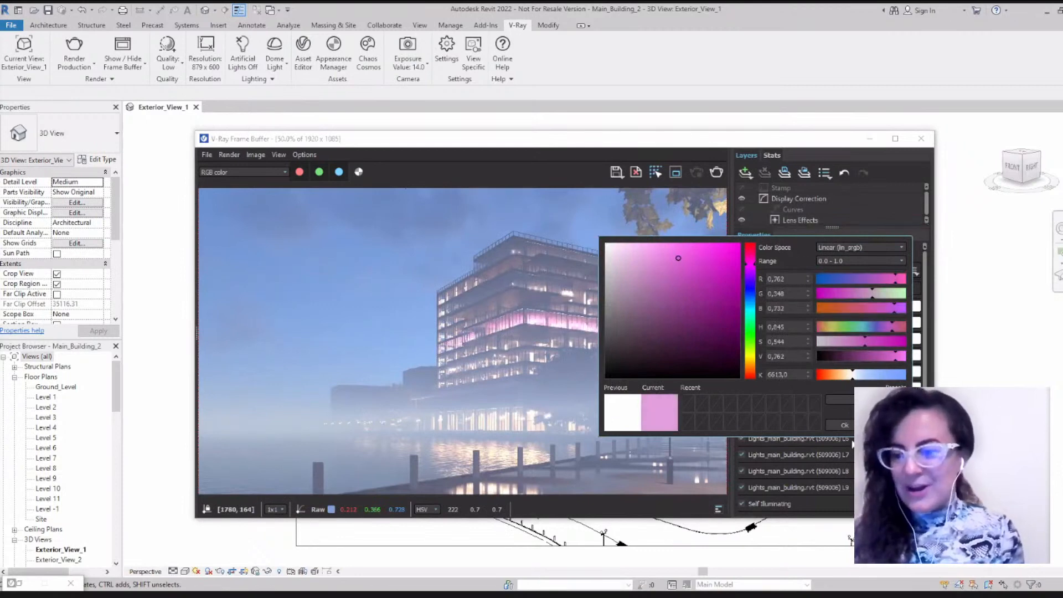
{"action": "left_click", "coordinate": [844, 427]}
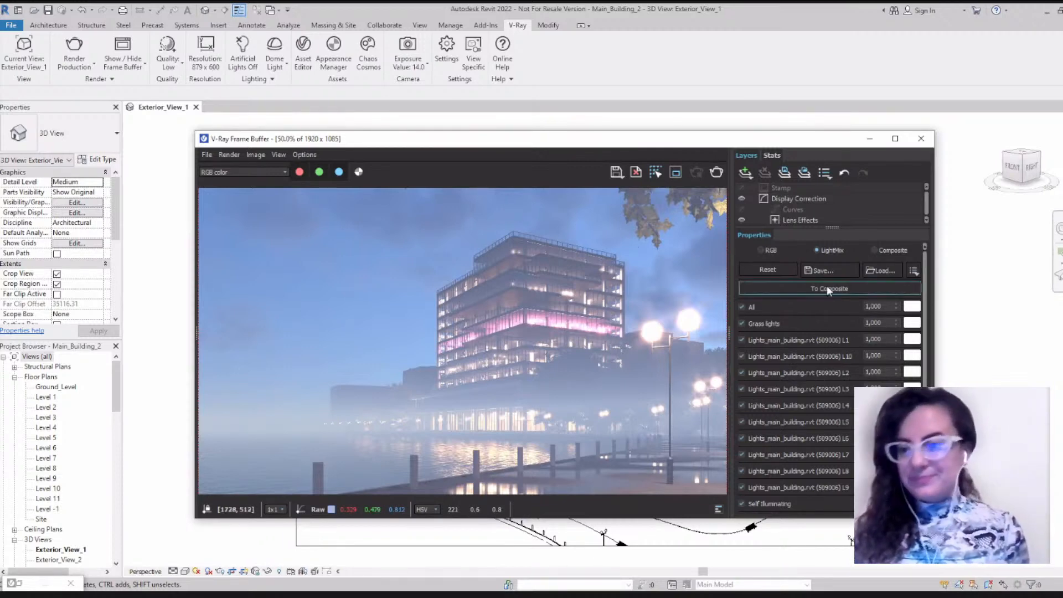
Step: Reset the color of the main building's L6 lights to white in the Light Mix
{"action": "left_click_drag", "start_coordinate": [835, 224], "coordinate": [832, 331]}
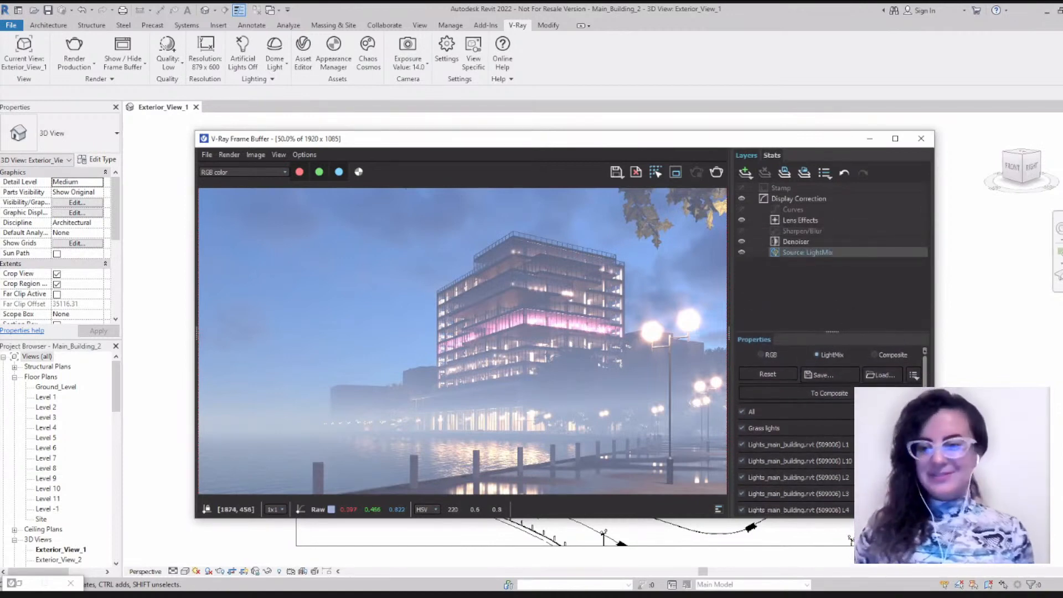
{"action": "left_click_drag", "start_coordinate": [835, 333], "coordinate": [842, 238]}
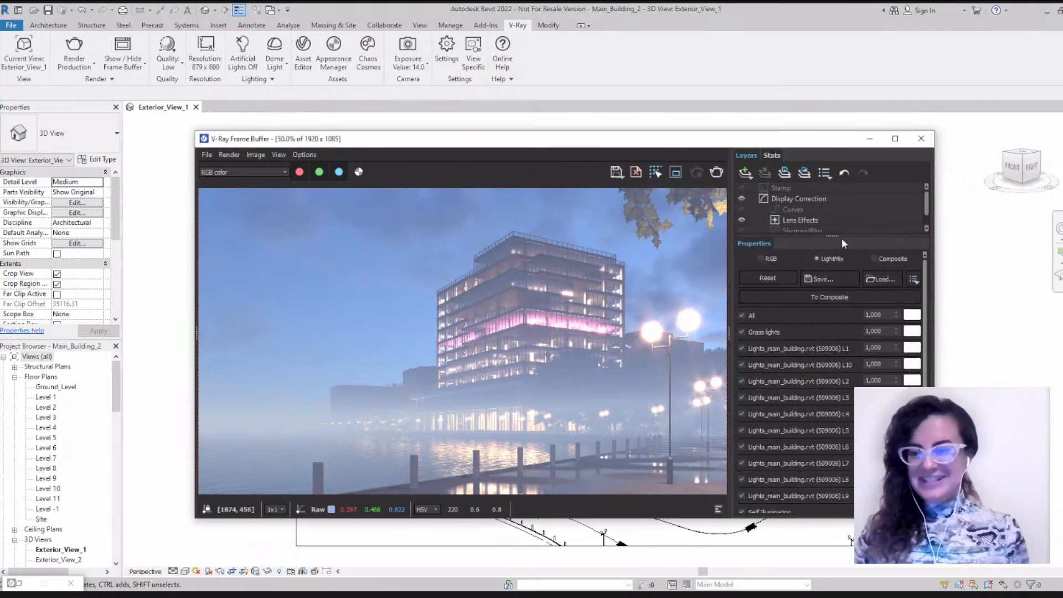
{"action": "scroll", "coordinate": [792, 408], "scroll_direction": "down", "scroll_amount": 3}
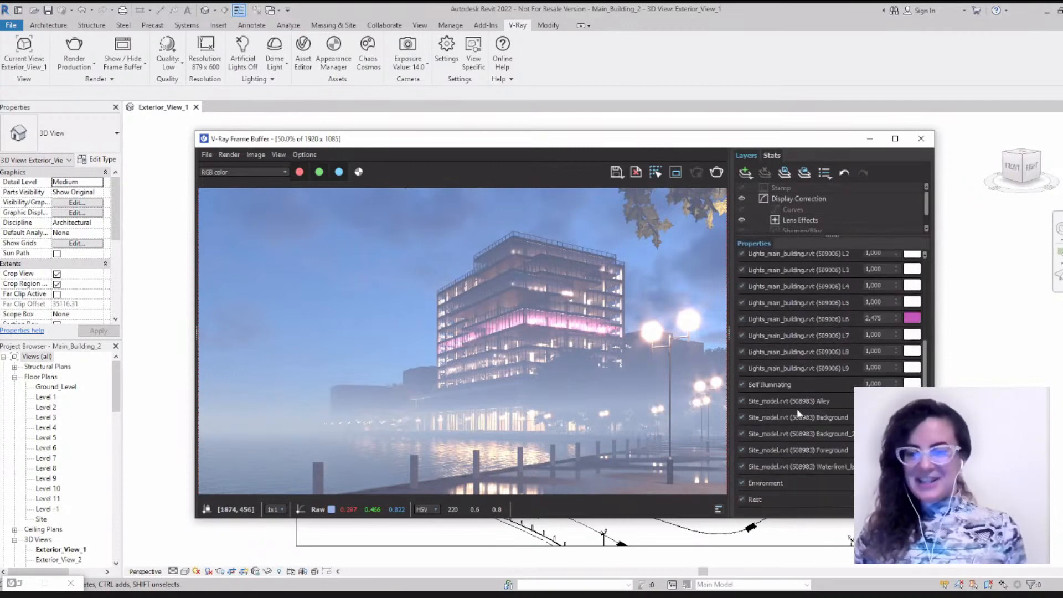
{"action": "right_click", "coordinate": [915, 319]}
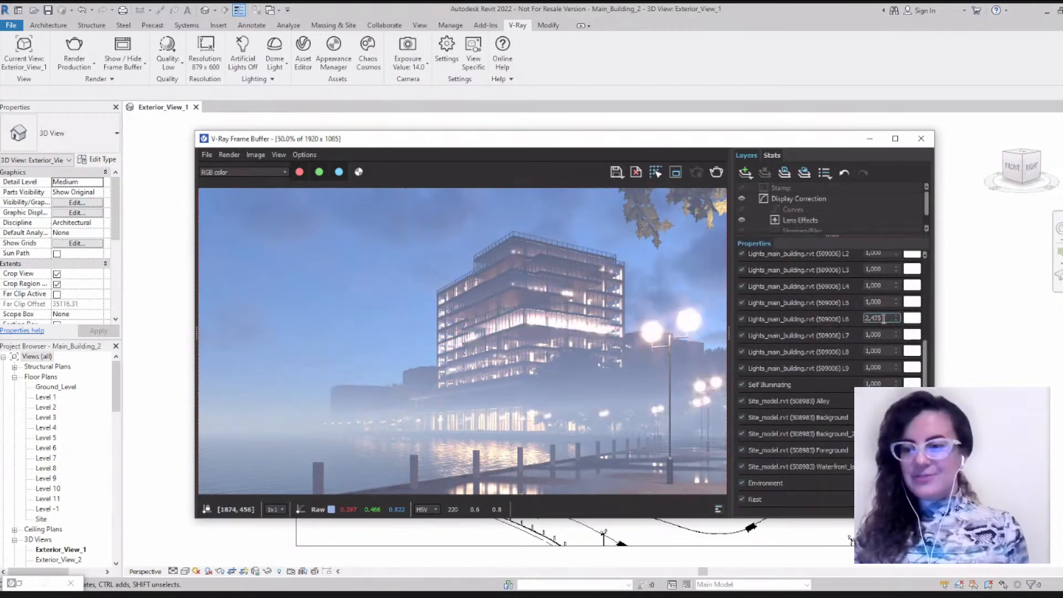